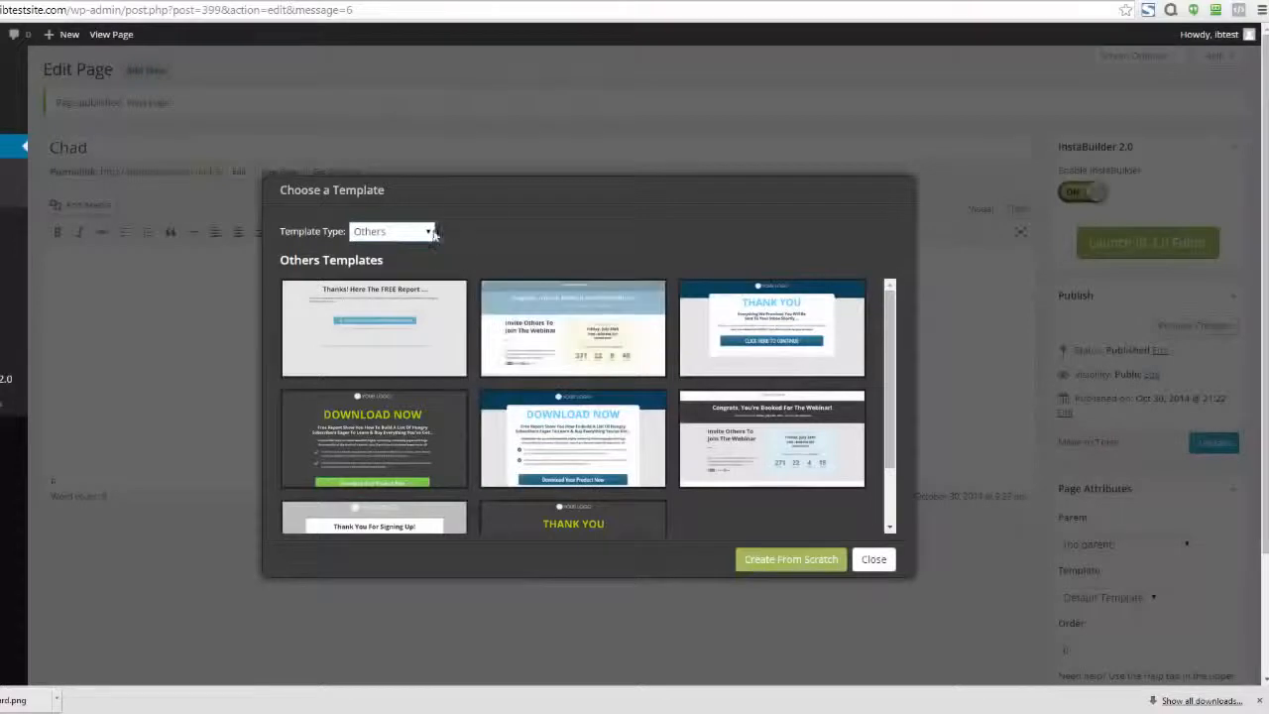
# Filter the templates to Sales Page and choose the dark red template headed "Your Fancy Headline Goes Here..."
pyautogui.click(427, 233)
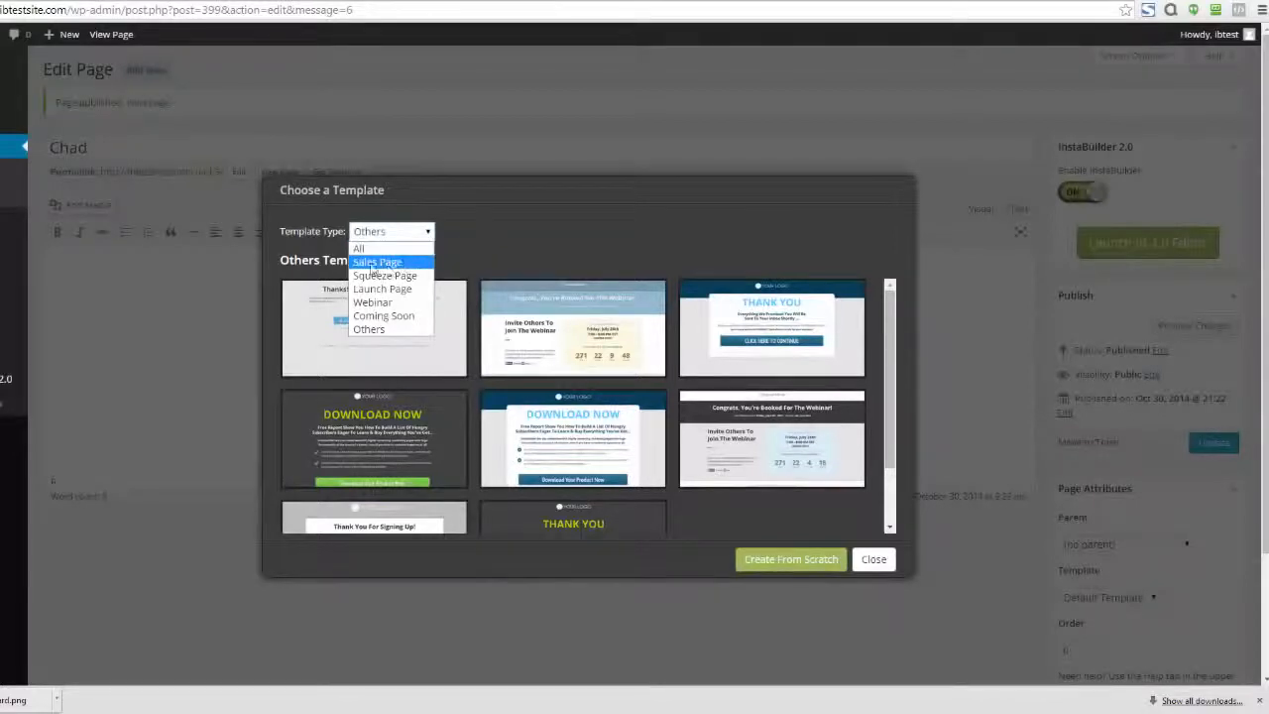
pyautogui.click(398, 270)
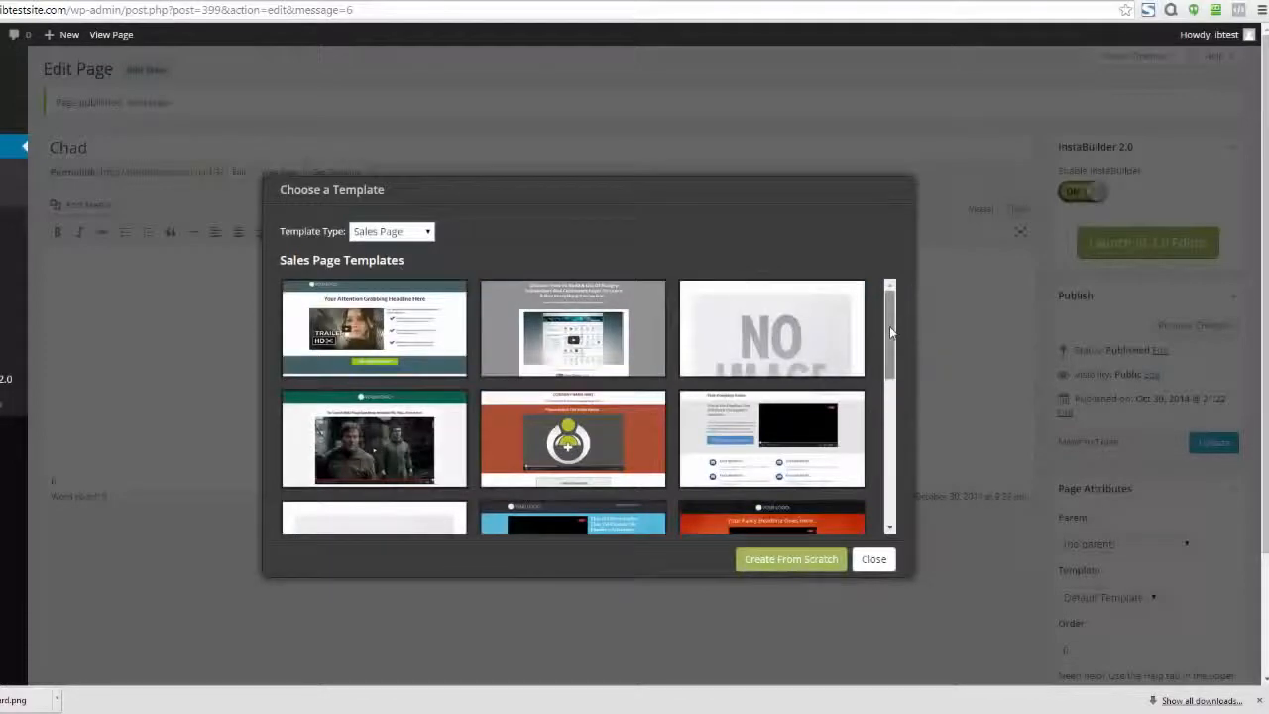
pyautogui.moveTo(890, 329); pyautogui.dragTo(890, 436)
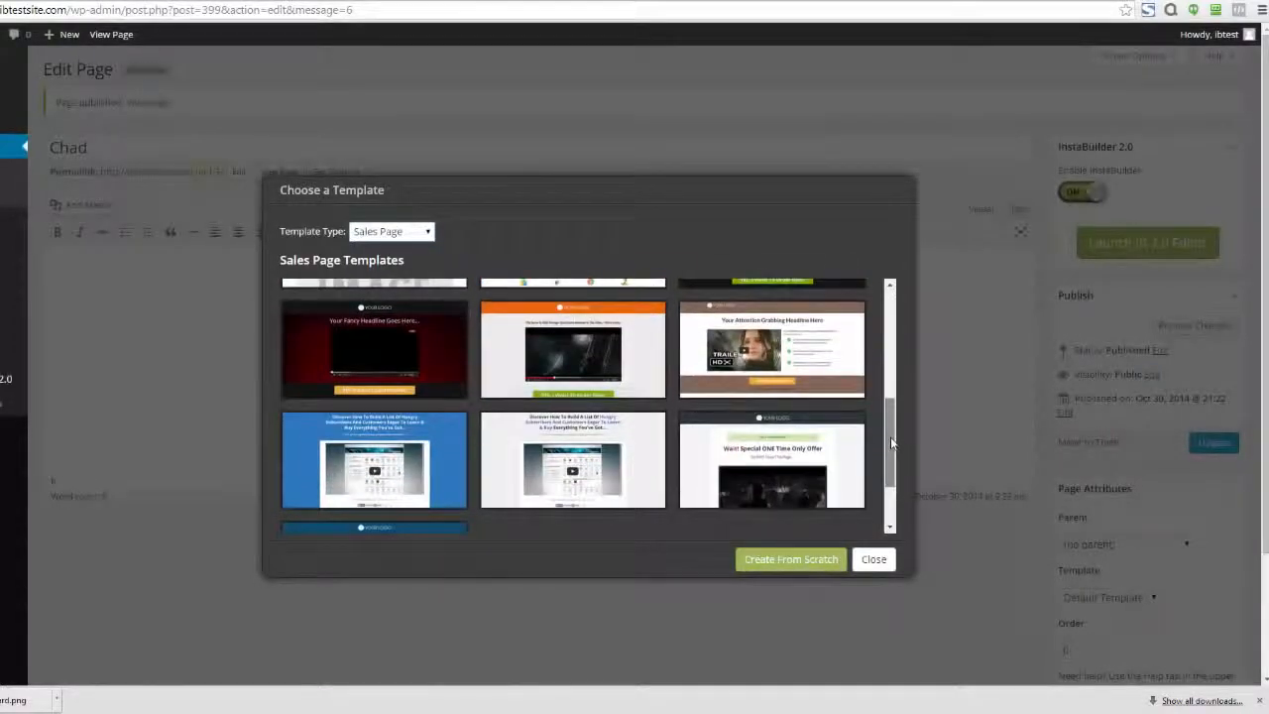
pyautogui.moveTo(381, 355)
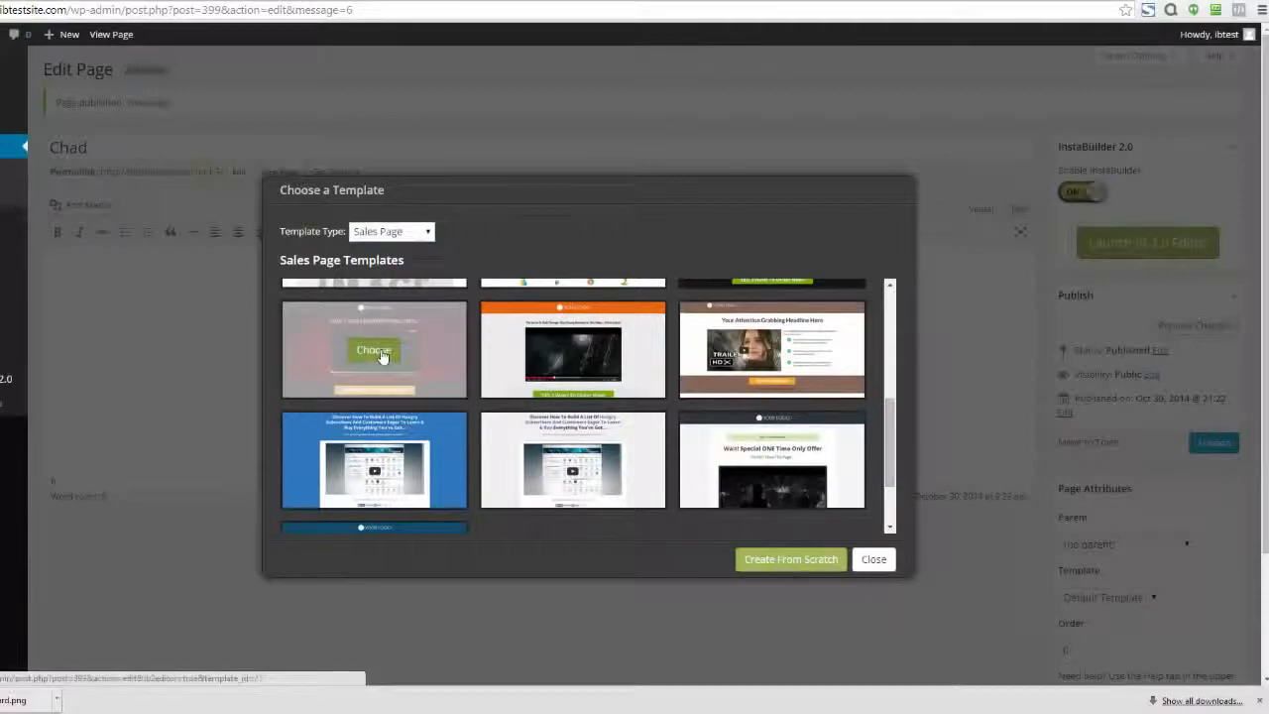
pyautogui.click(380, 355)
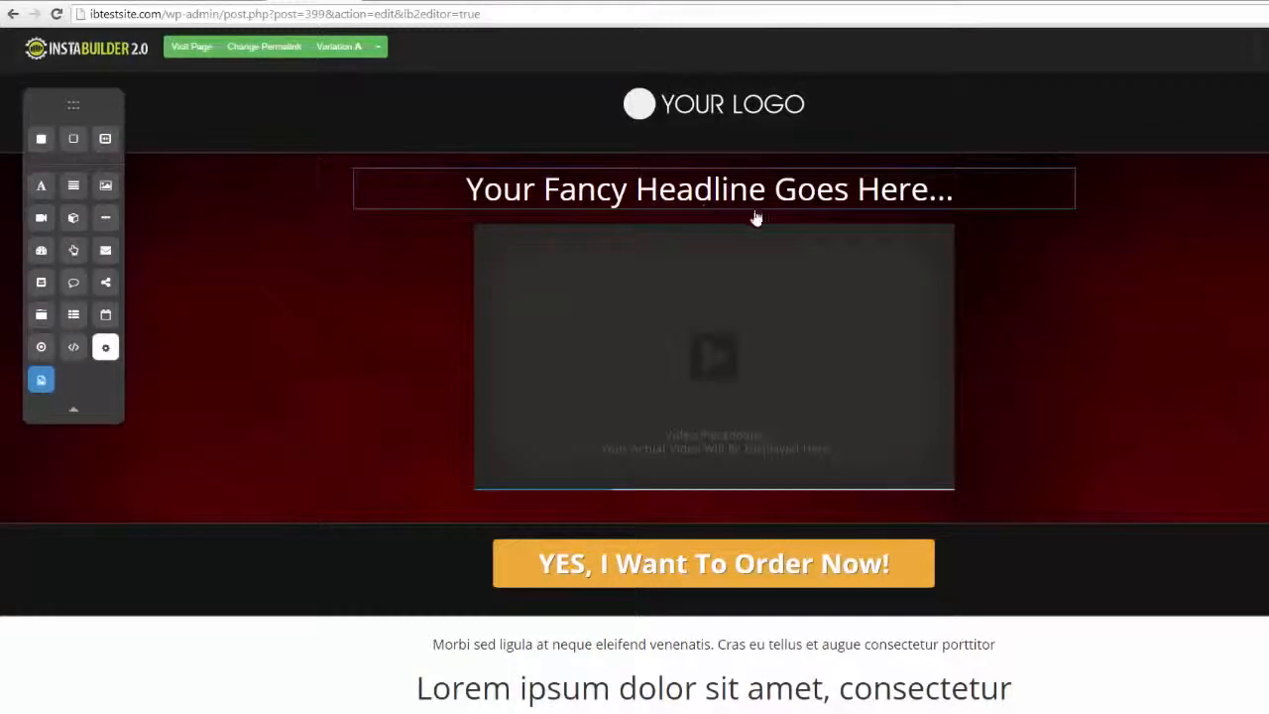
# Review the video placeholder's settings and close them
pyautogui.click(917, 480)
pyautogui.click(892, 508)
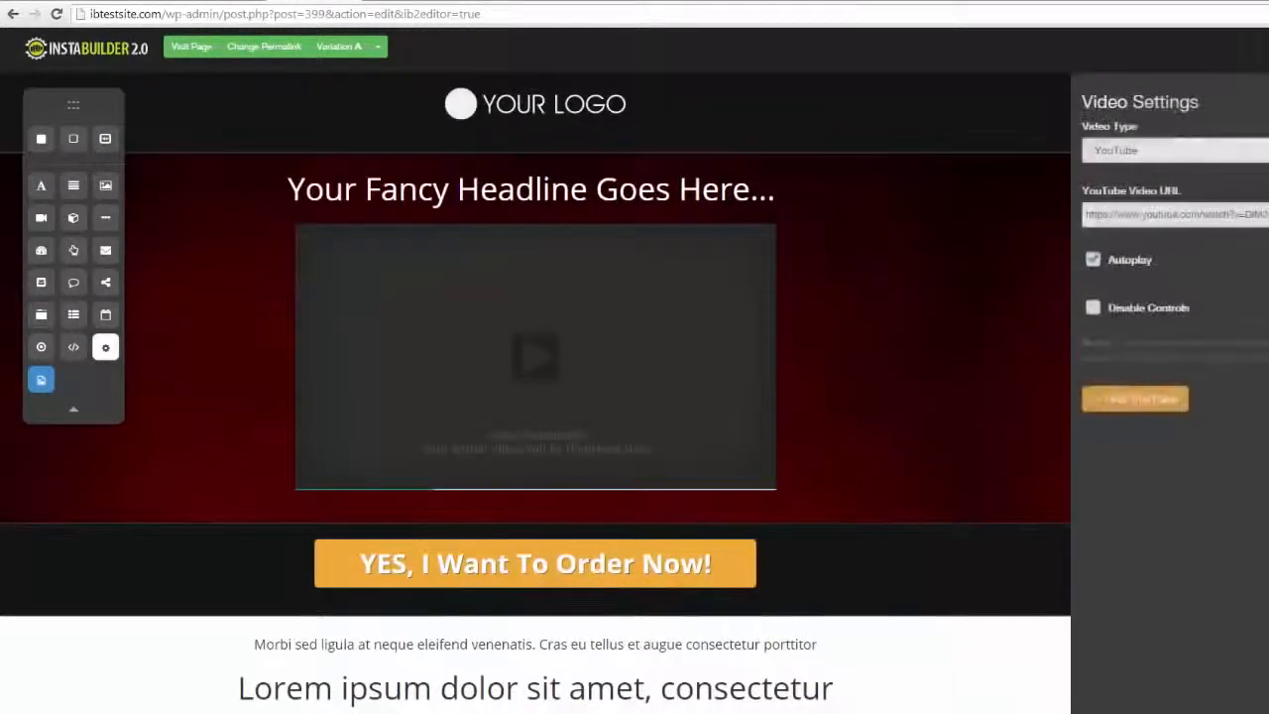
pyautogui.click(1141, 398)
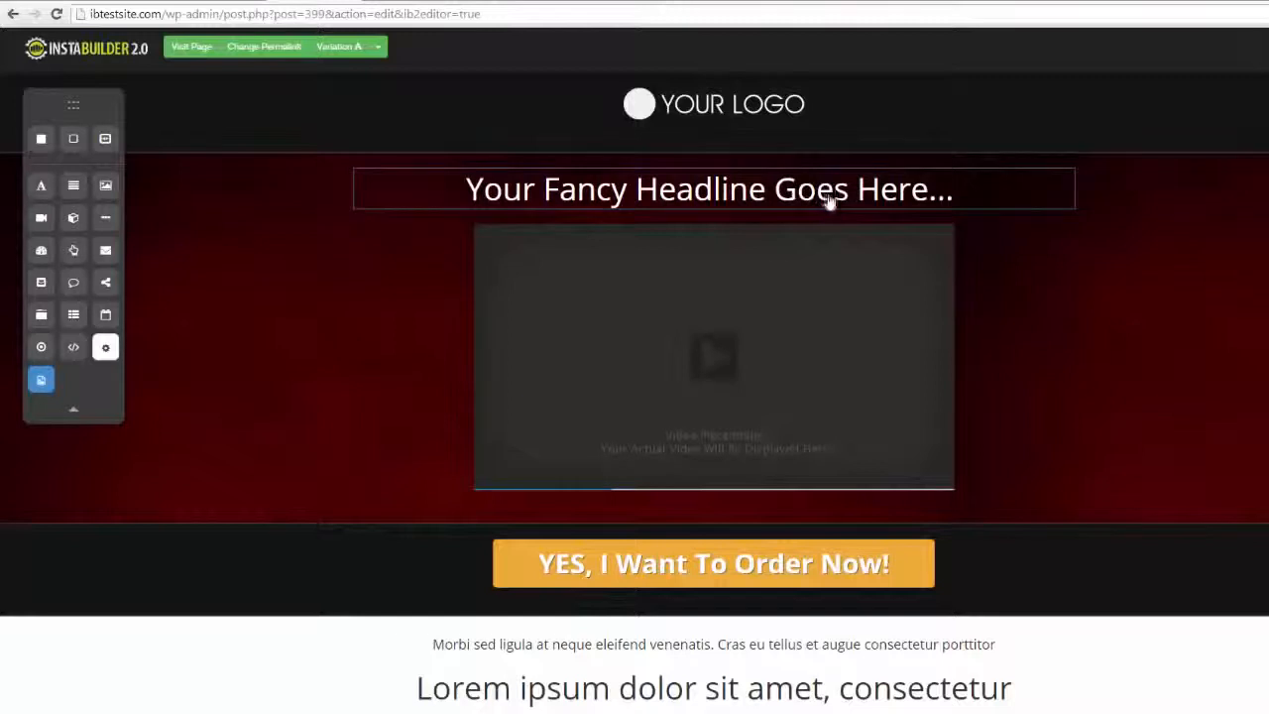
# Replace the headline text above the video with "Do Change It On The Fly!"
pyautogui.click(896, 203)
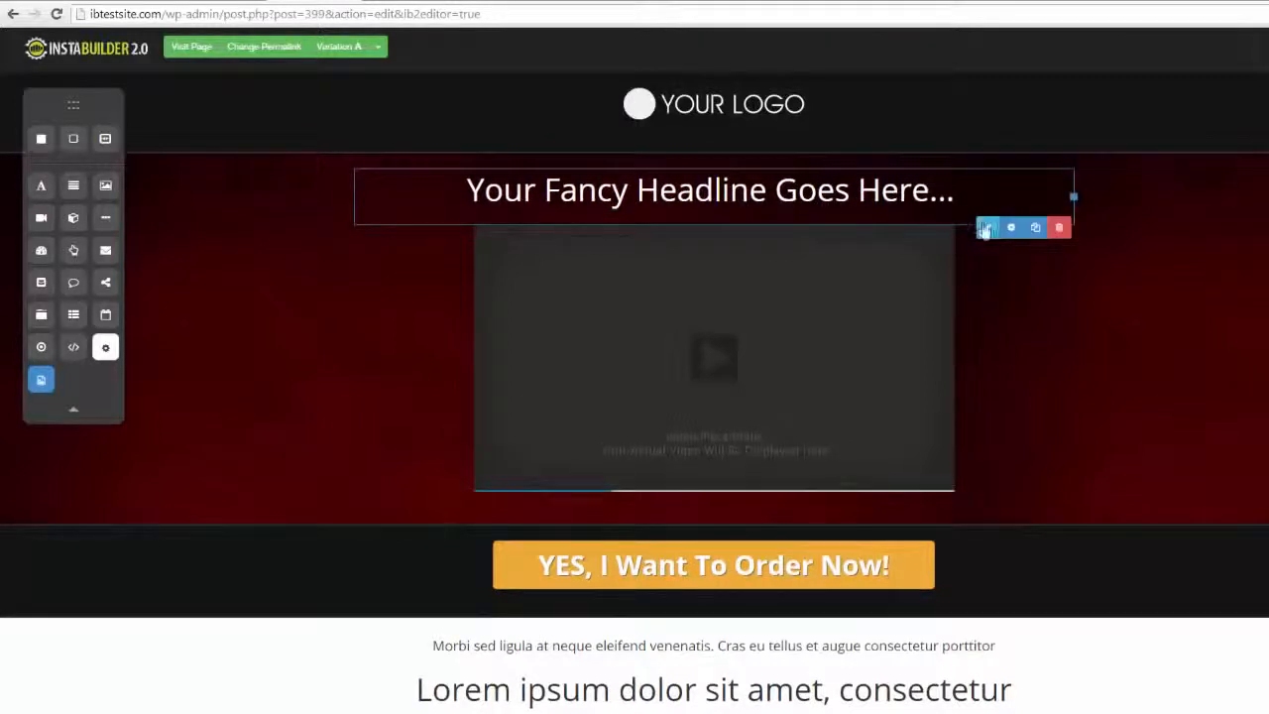
pyautogui.click(985, 229)
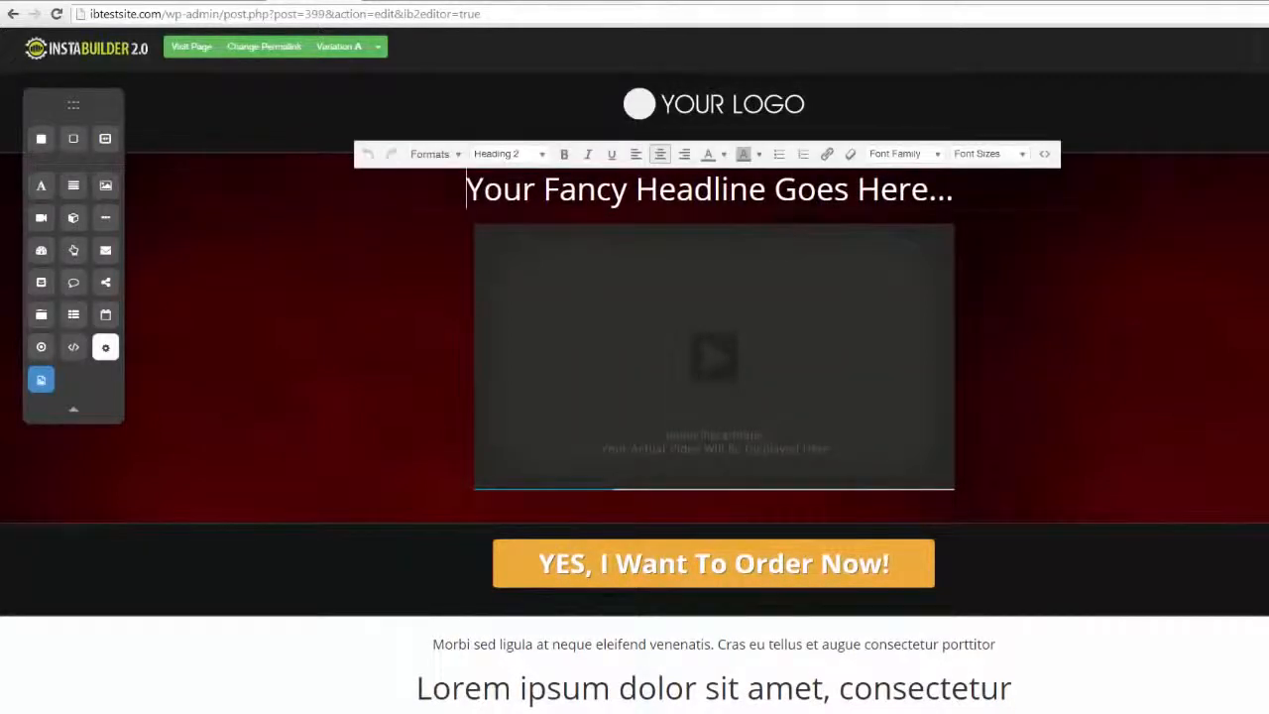
pyautogui.moveTo(960, 190); pyautogui.dragTo(465, 189)
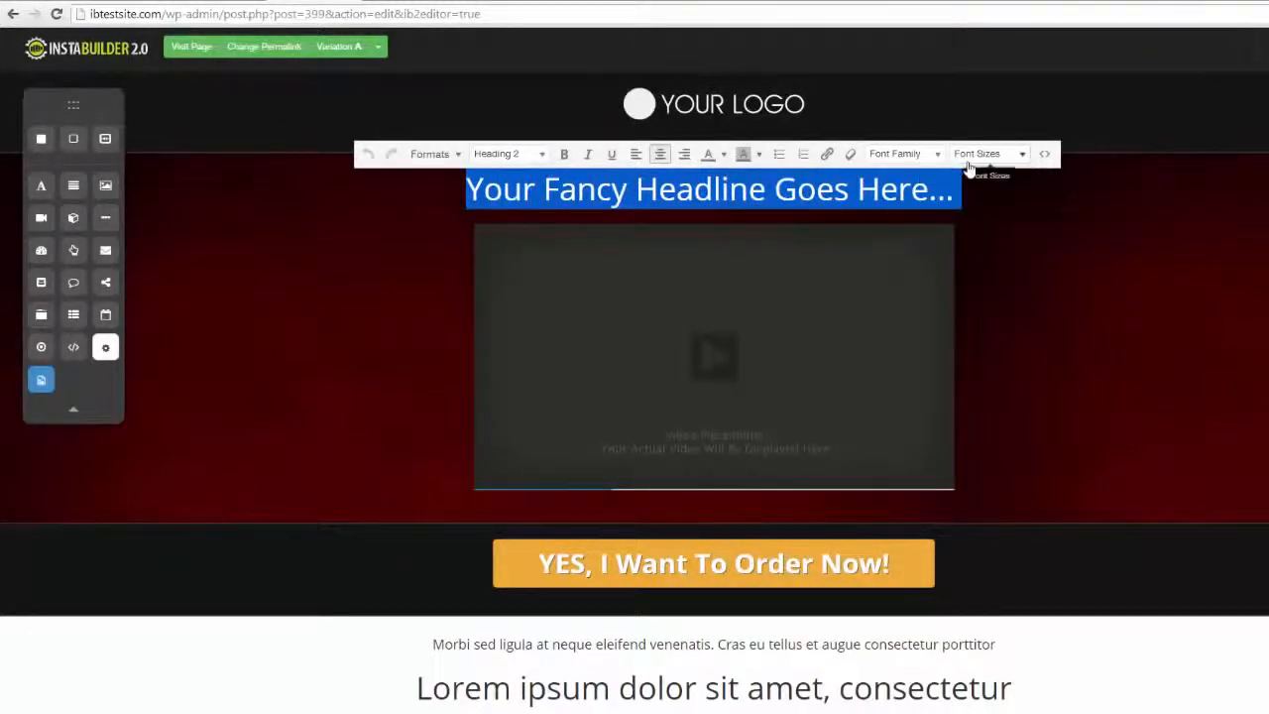
pyautogui.write('Do Chan')
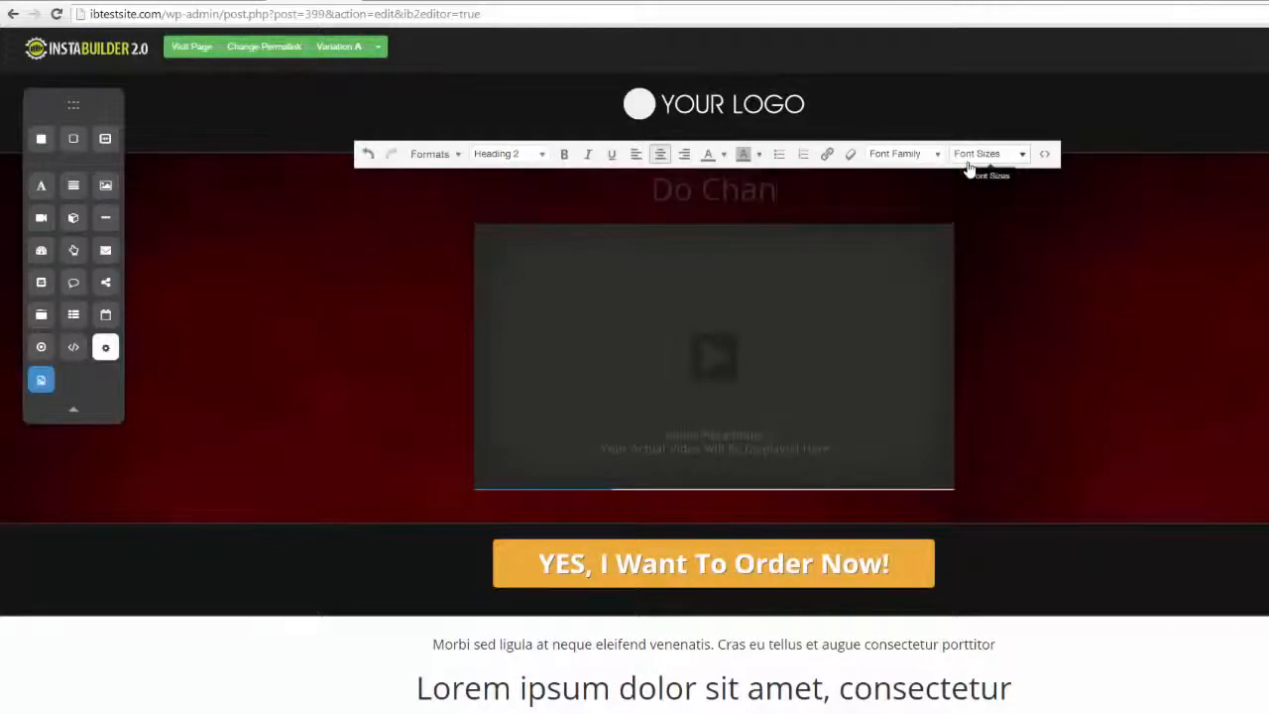
pyautogui.write('ge It On The Fly!')
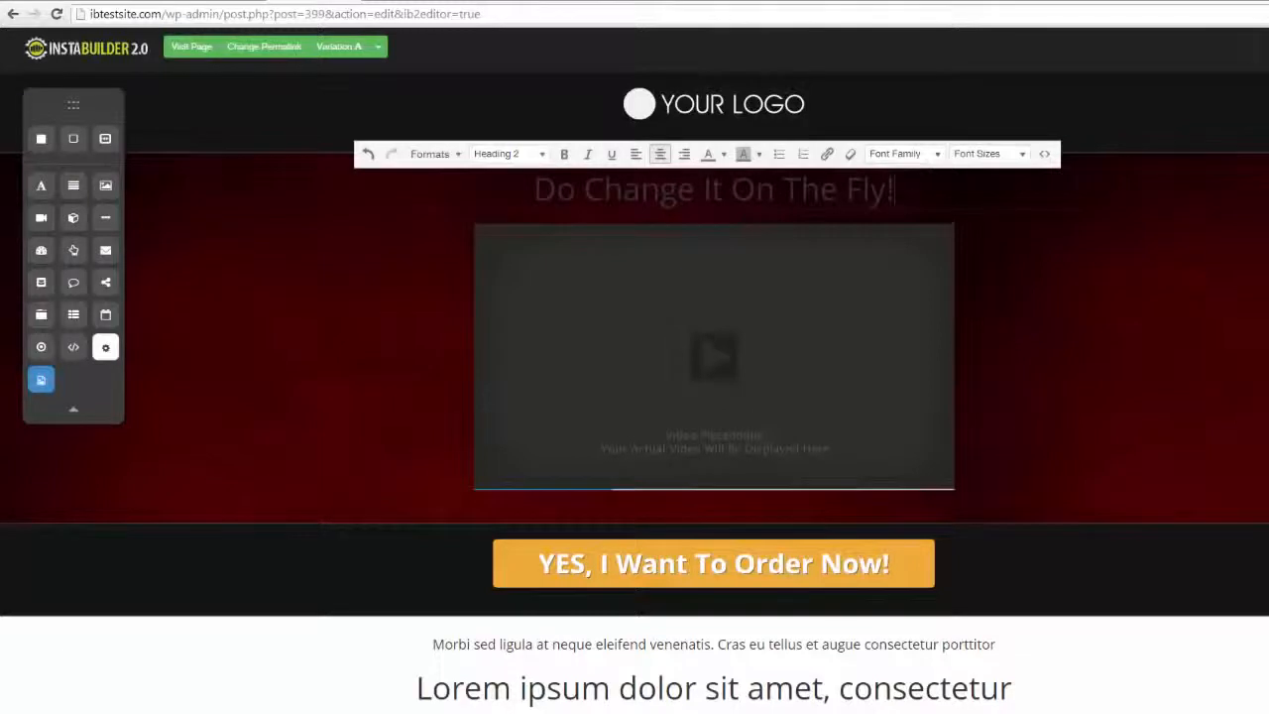
# Color the "Do Change It On The Fly!" headline white and move it below the video
pyautogui.moveTo(897, 189); pyautogui.dragTo(533, 189)
pyautogui.click(724, 154)
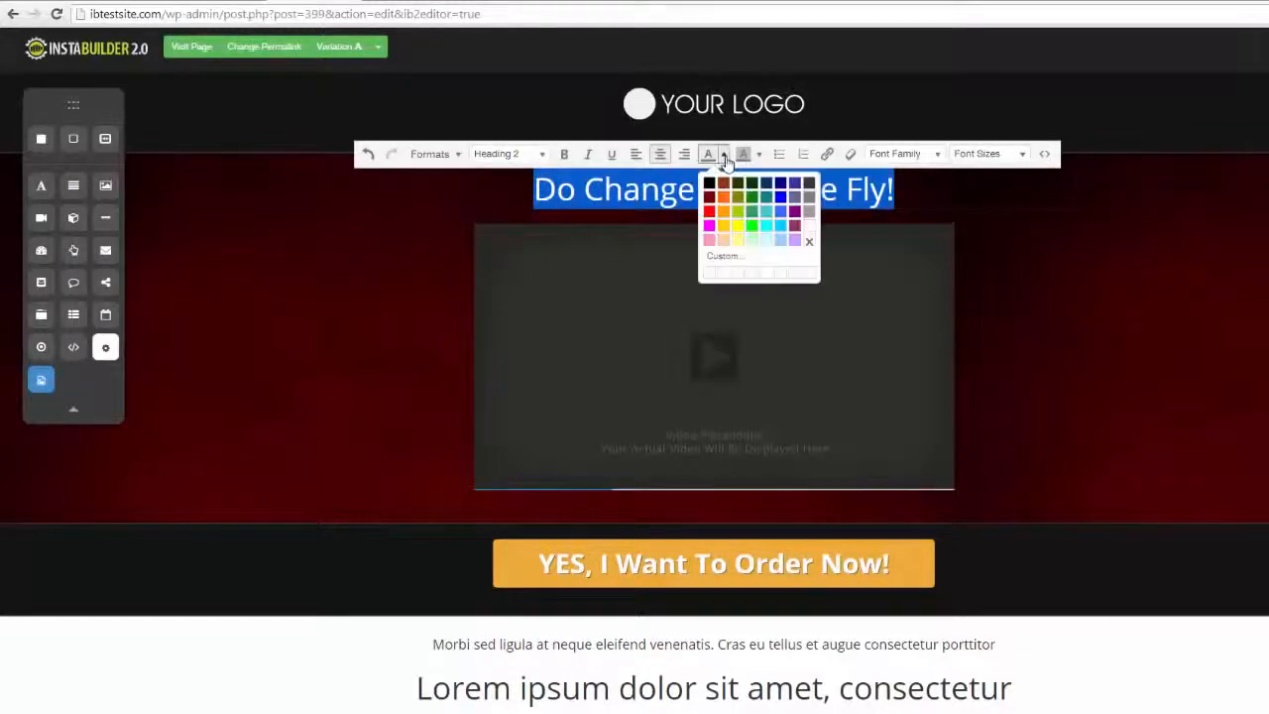
pyautogui.click(806, 227)
pyautogui.click(1226, 298)
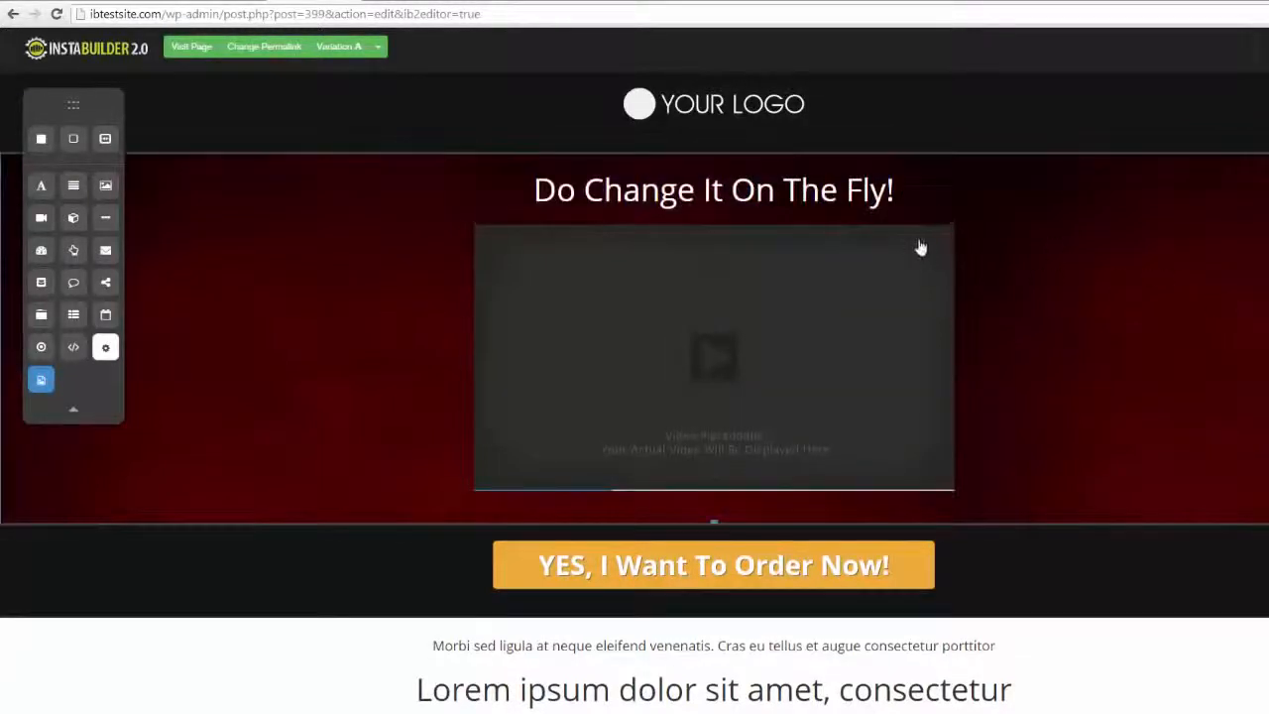
pyautogui.moveTo(905, 187); pyautogui.dragTo(888, 466)
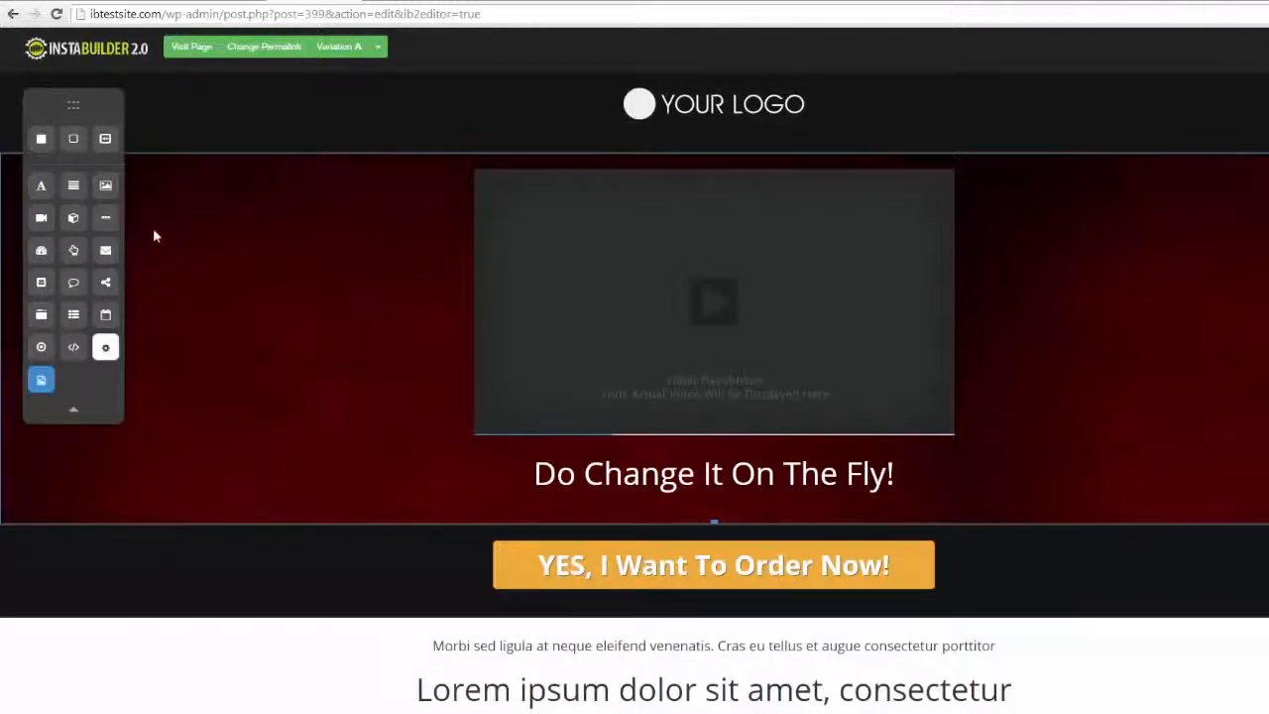
# Add a title element above the video in the red section, with a text element beneath it
pyautogui.moveTo(47, 192); pyautogui.dragTo(561, 209)
pyautogui.moveTo(81, 197); pyautogui.dragTo(595, 232)
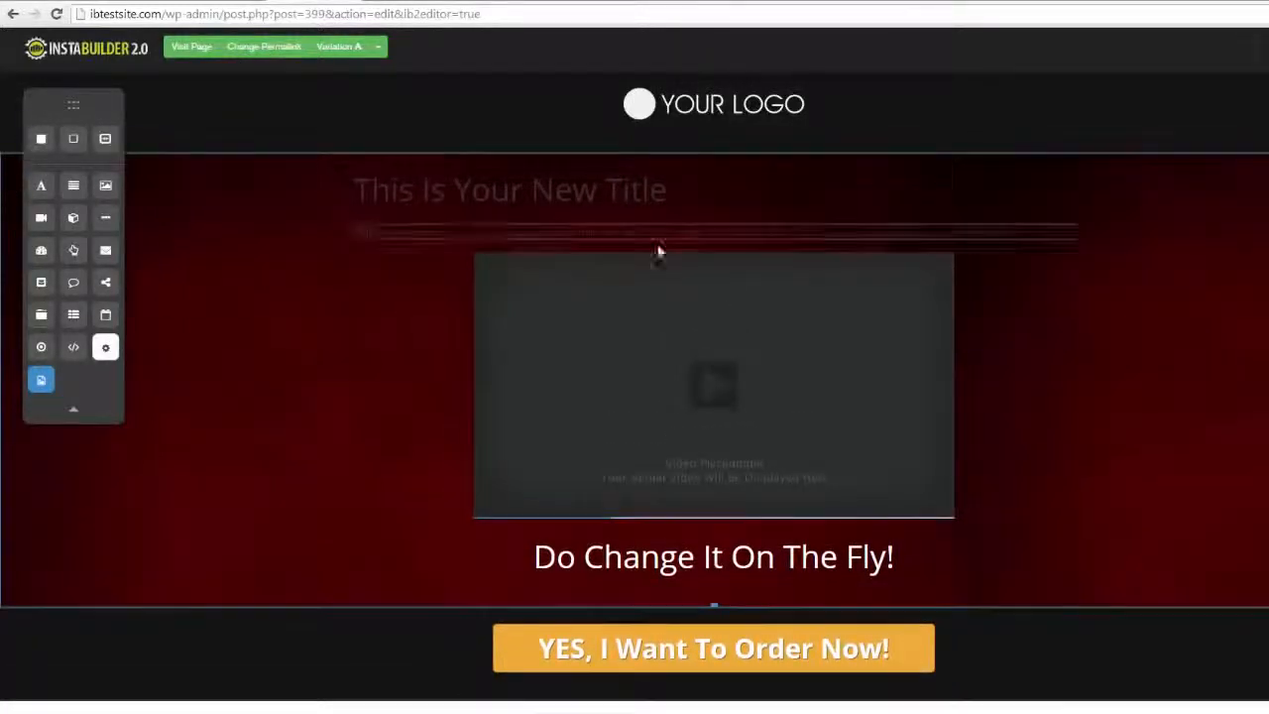
# Add an image placeholder between the new text and the video, and review its image settings
pyautogui.moveTo(98, 188); pyautogui.dragTo(610, 284)
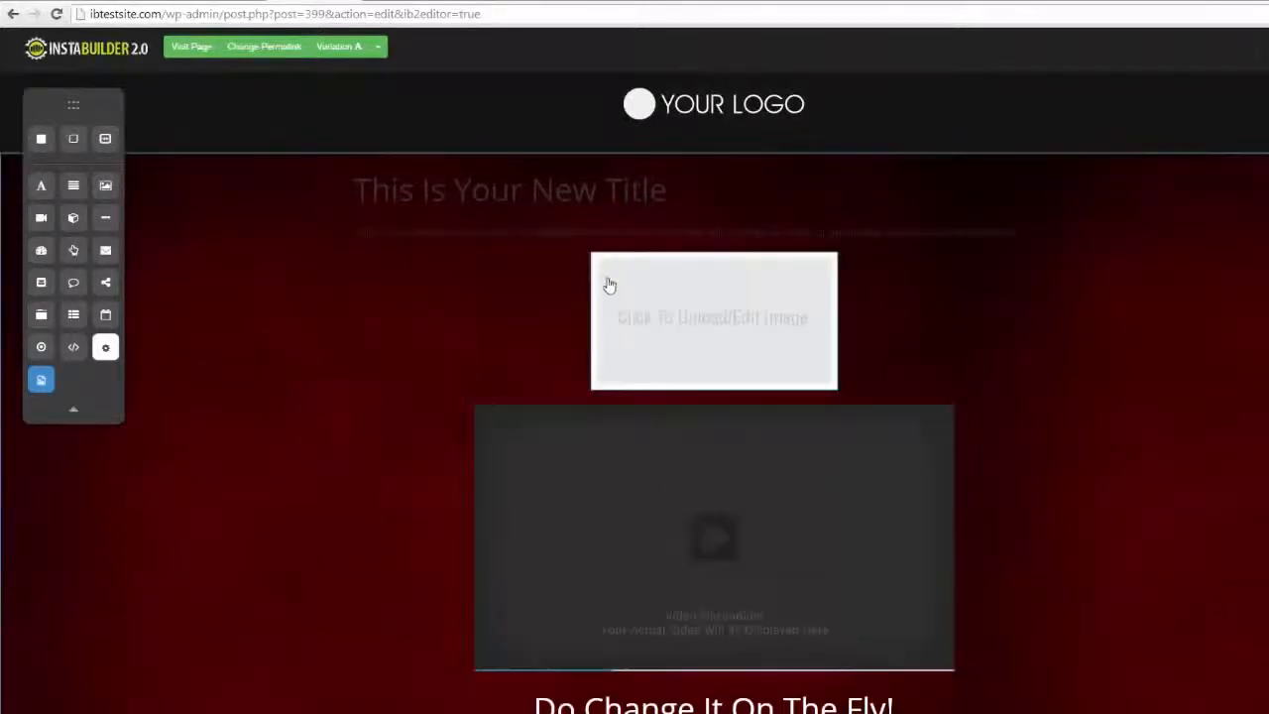
pyautogui.click(732, 320)
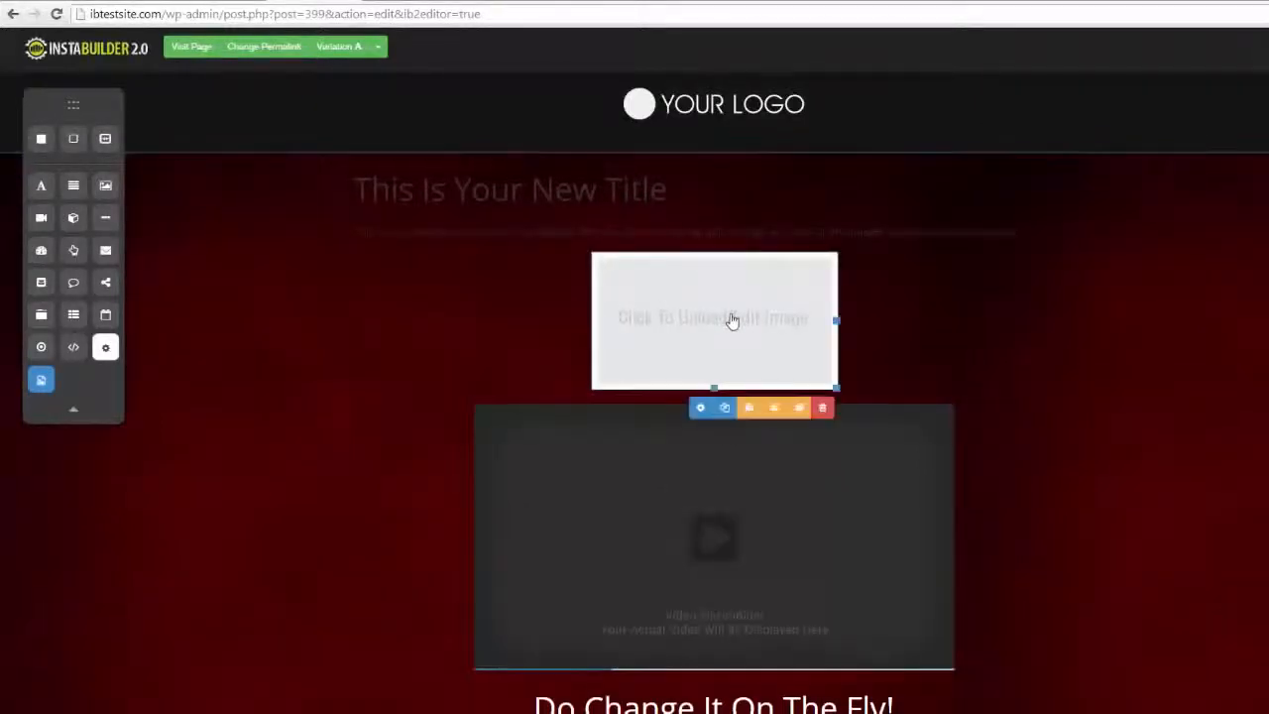
pyautogui.click(698, 410)
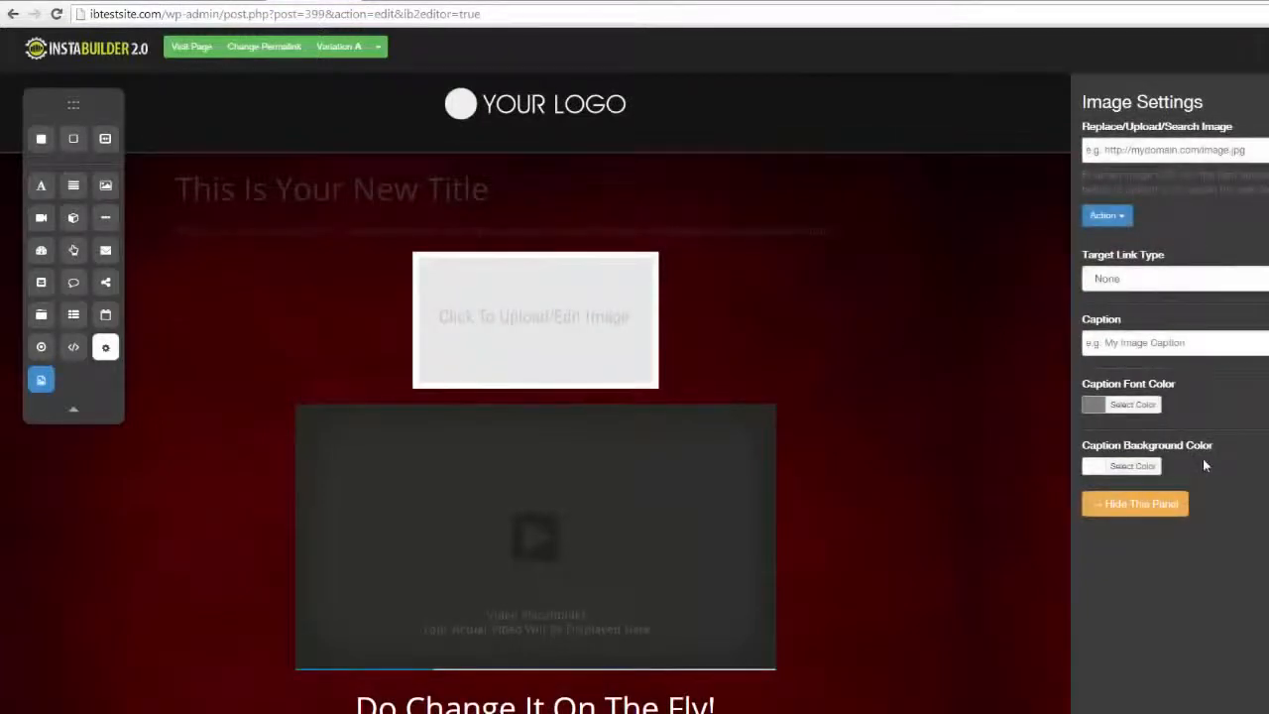
pyautogui.click(1135, 504)
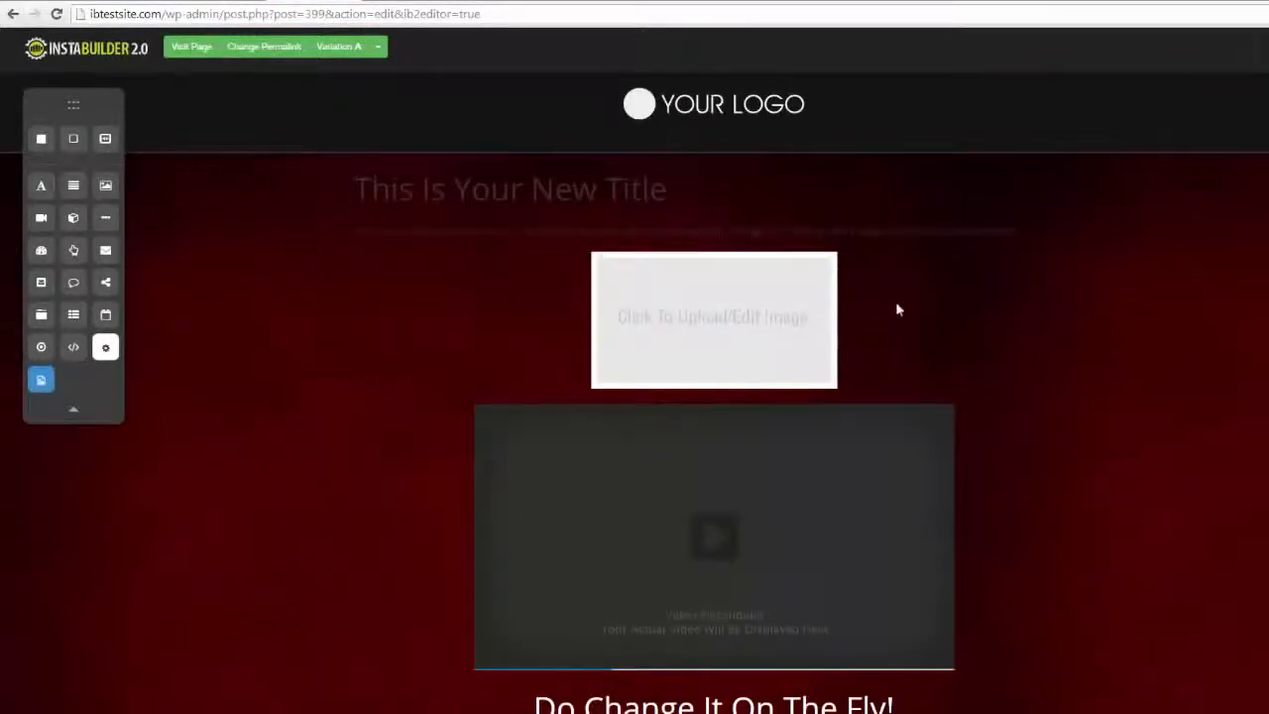
# Delete the image placeholder above the video
pyautogui.moveTo(813, 315)
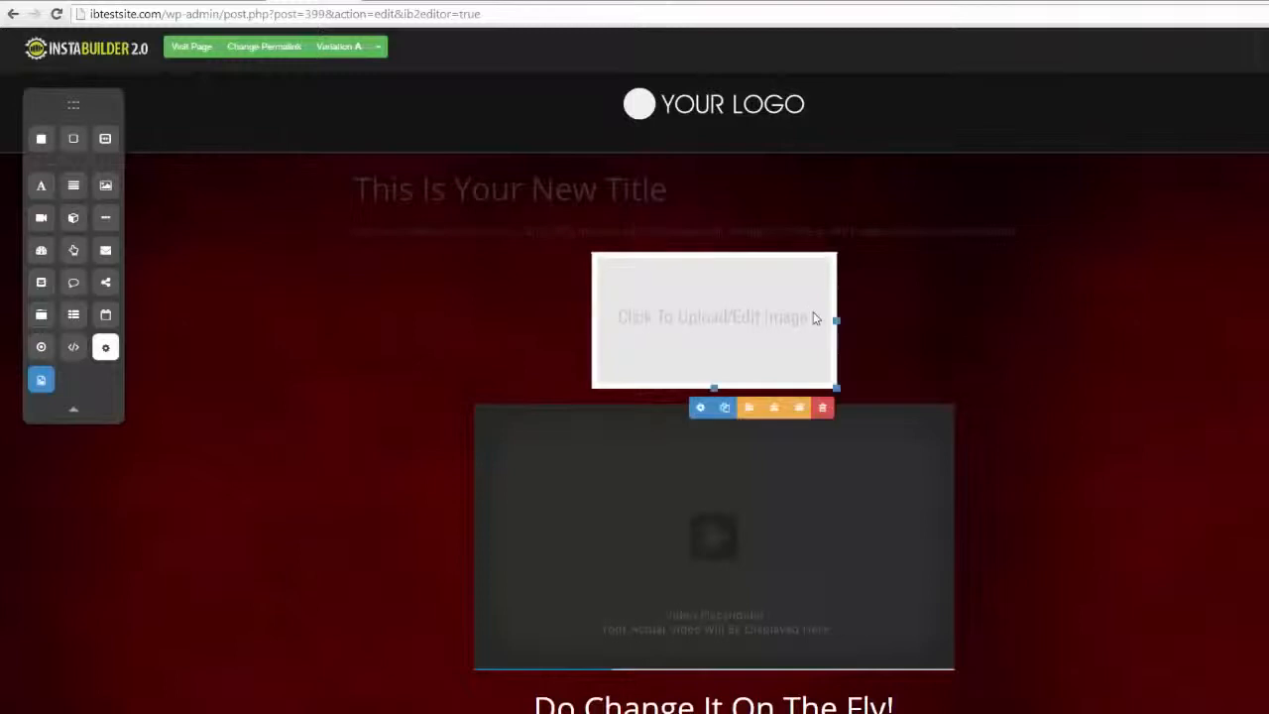
pyautogui.click(821, 411)
pyautogui.click(754, 107)
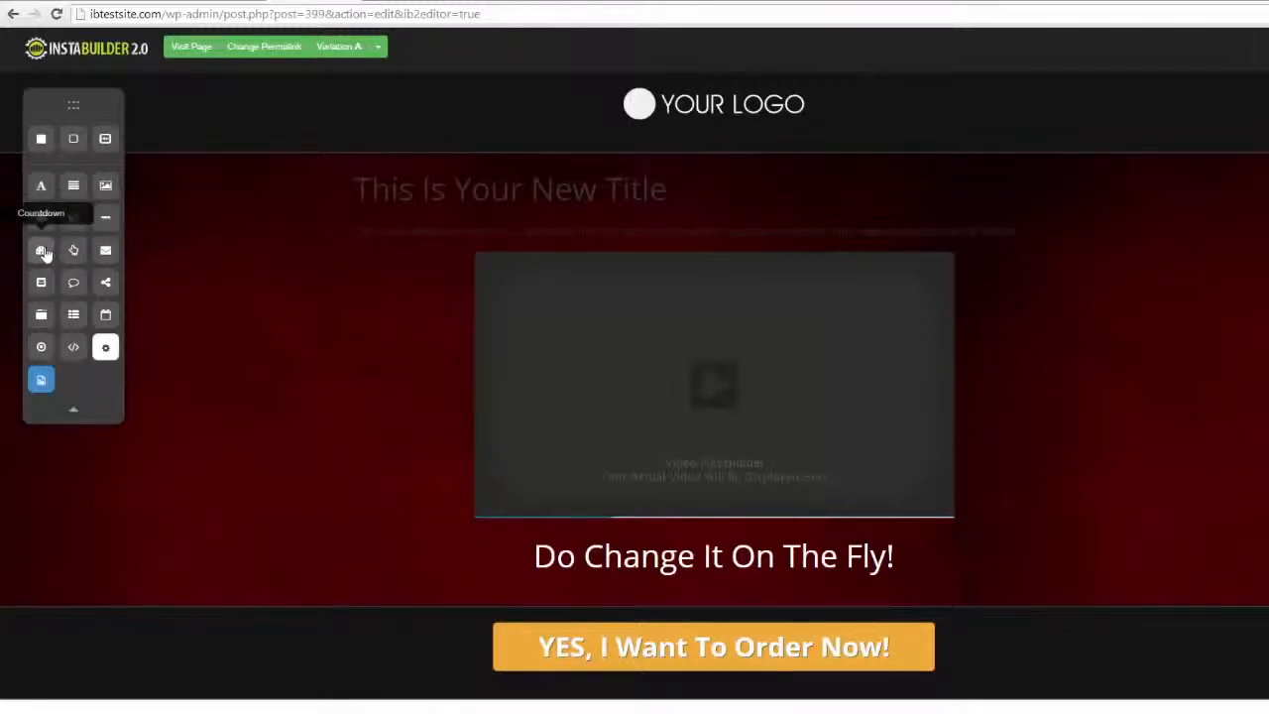
# Add a countdown between the new title and its text, and review the countdown setup options
pyautogui.moveTo(41, 250); pyautogui.dragTo(659, 218)
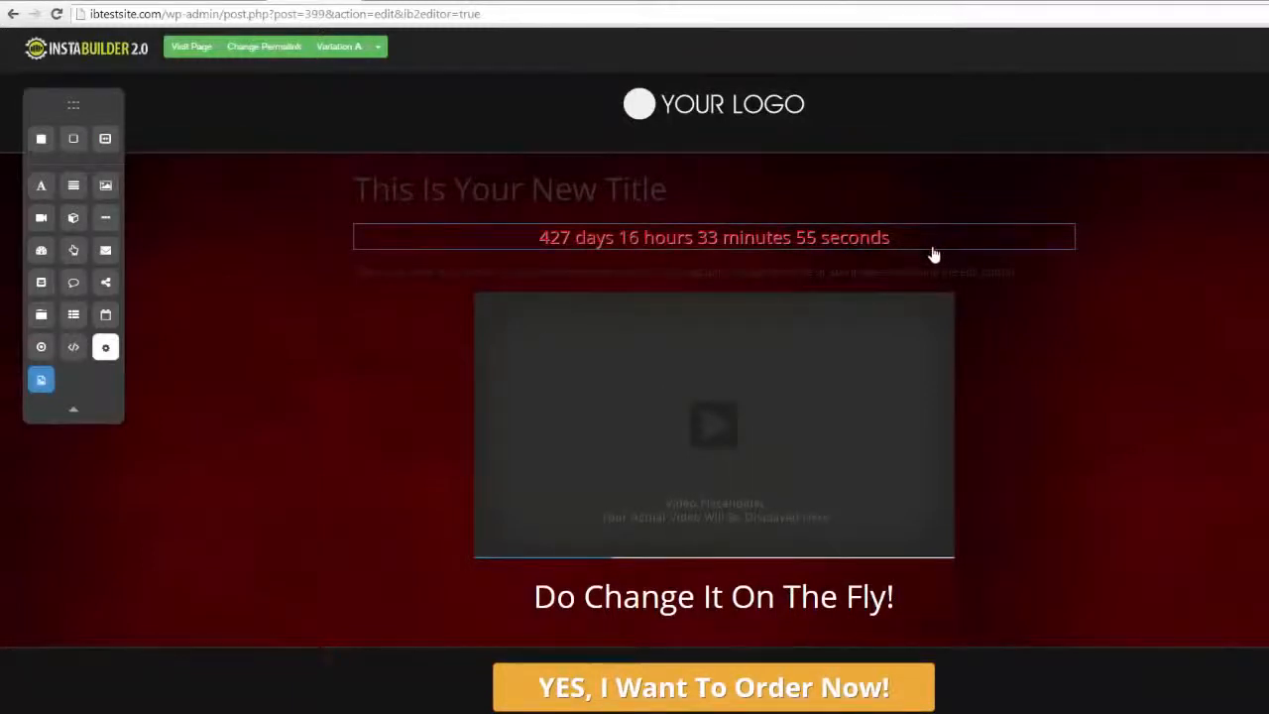
pyautogui.click(938, 272)
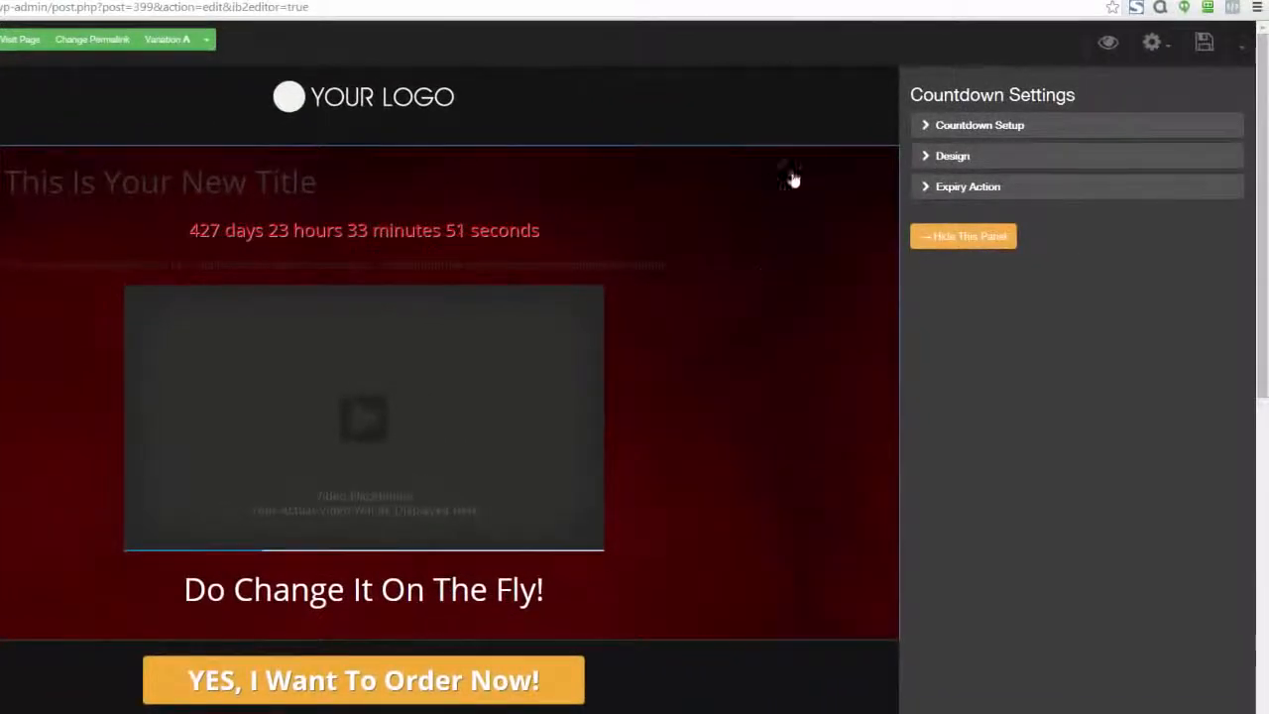
pyautogui.click(916, 131)
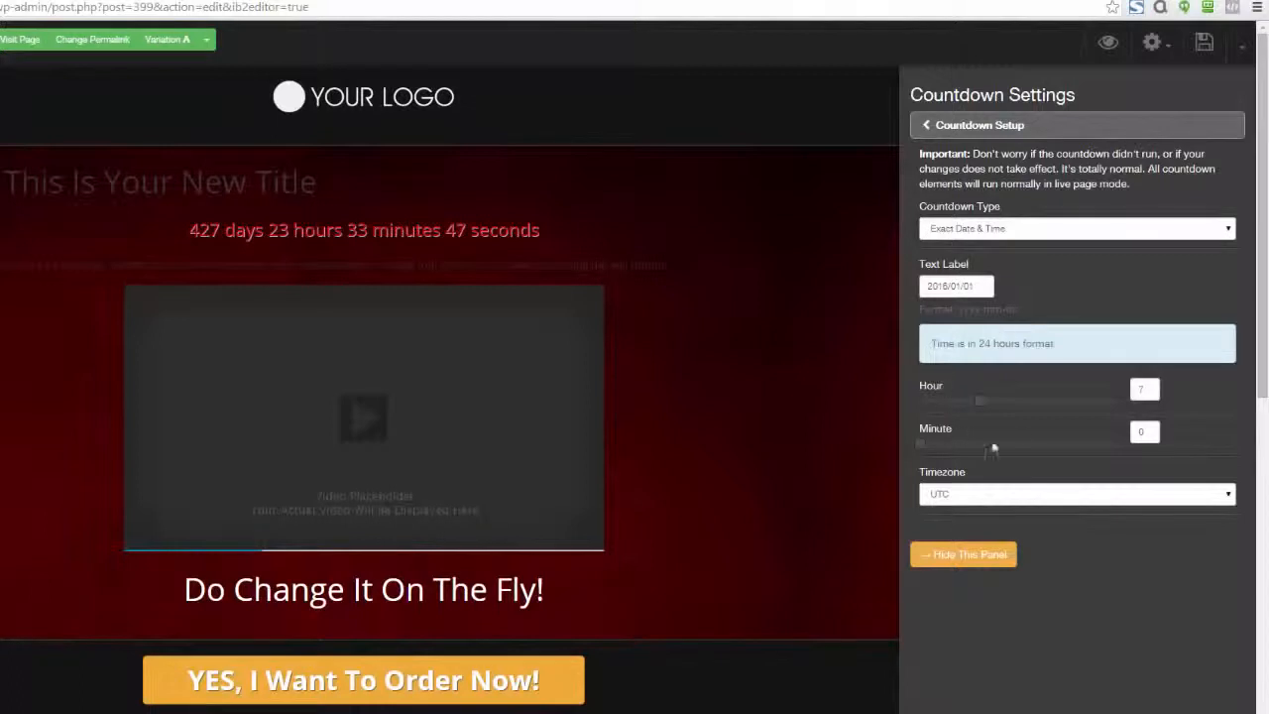
pyautogui.click(929, 130)
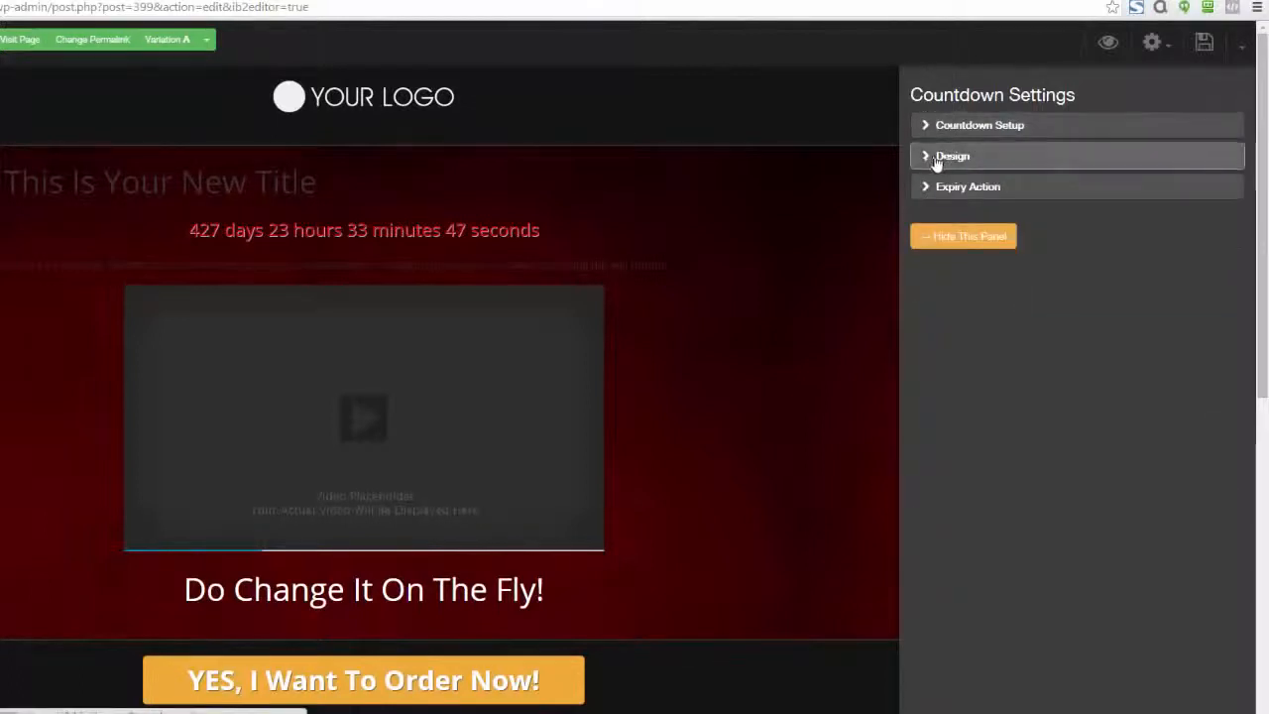
# Preview the countdown in the Fancy Text, Flat Box and Glossy Box styles, and set its style to Circular
pyautogui.click(928, 160)
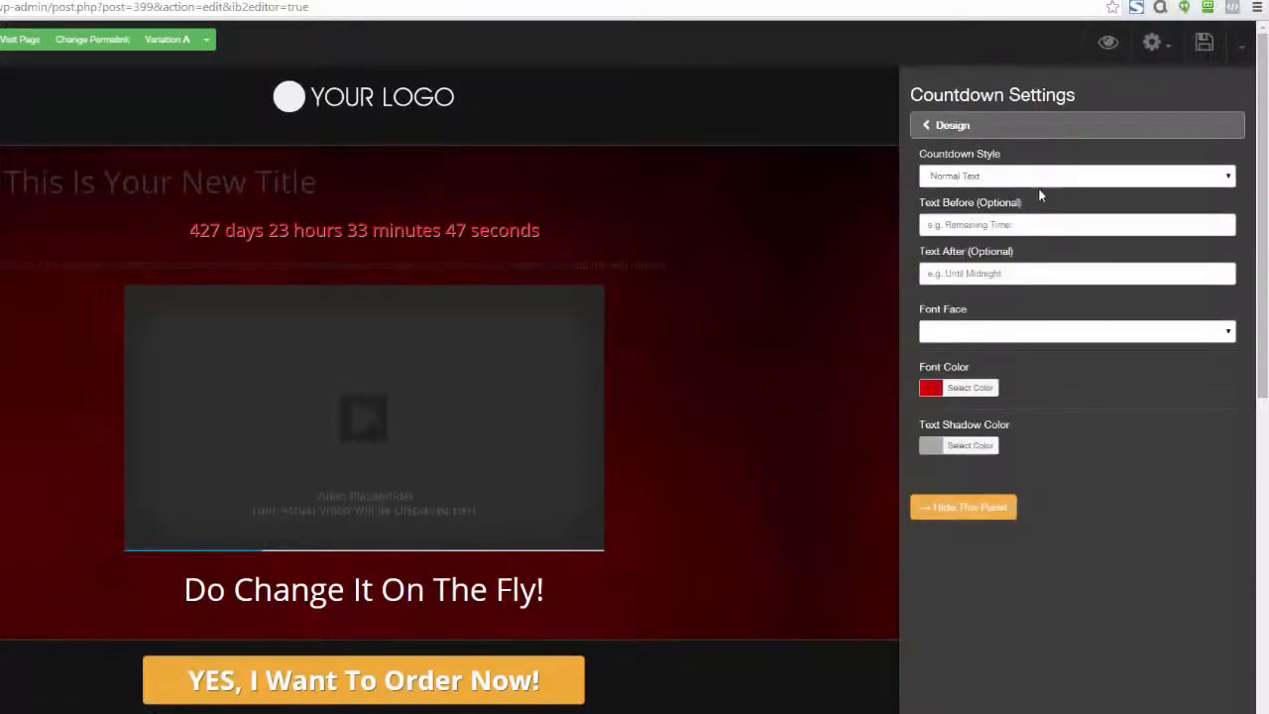
pyautogui.click(1220, 178)
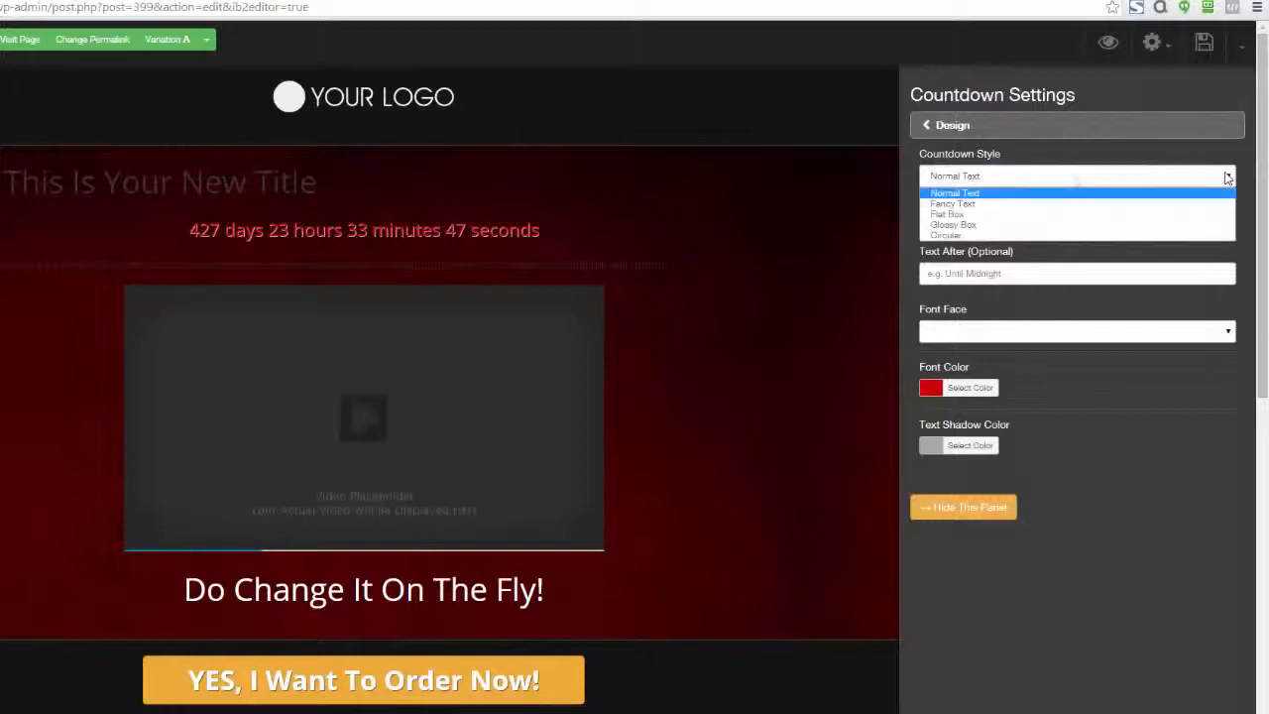
pyautogui.click(991, 203)
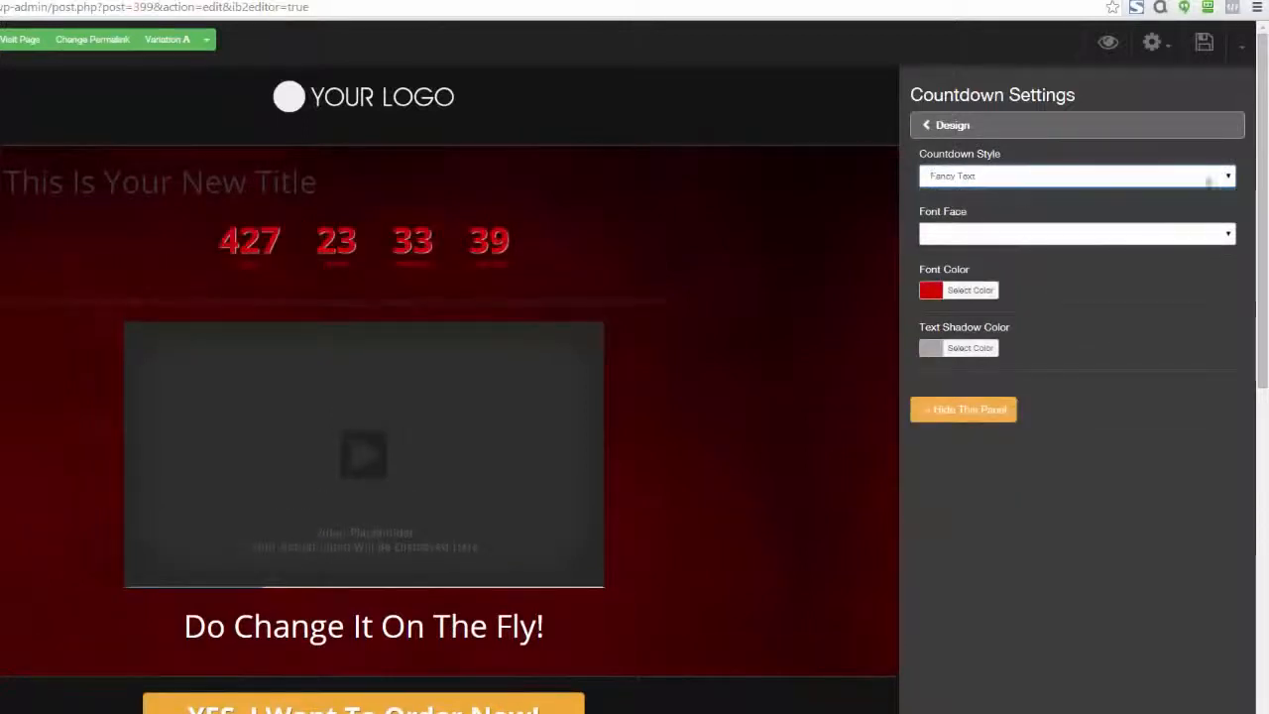
pyautogui.click(1222, 176)
pyautogui.click(1032, 216)
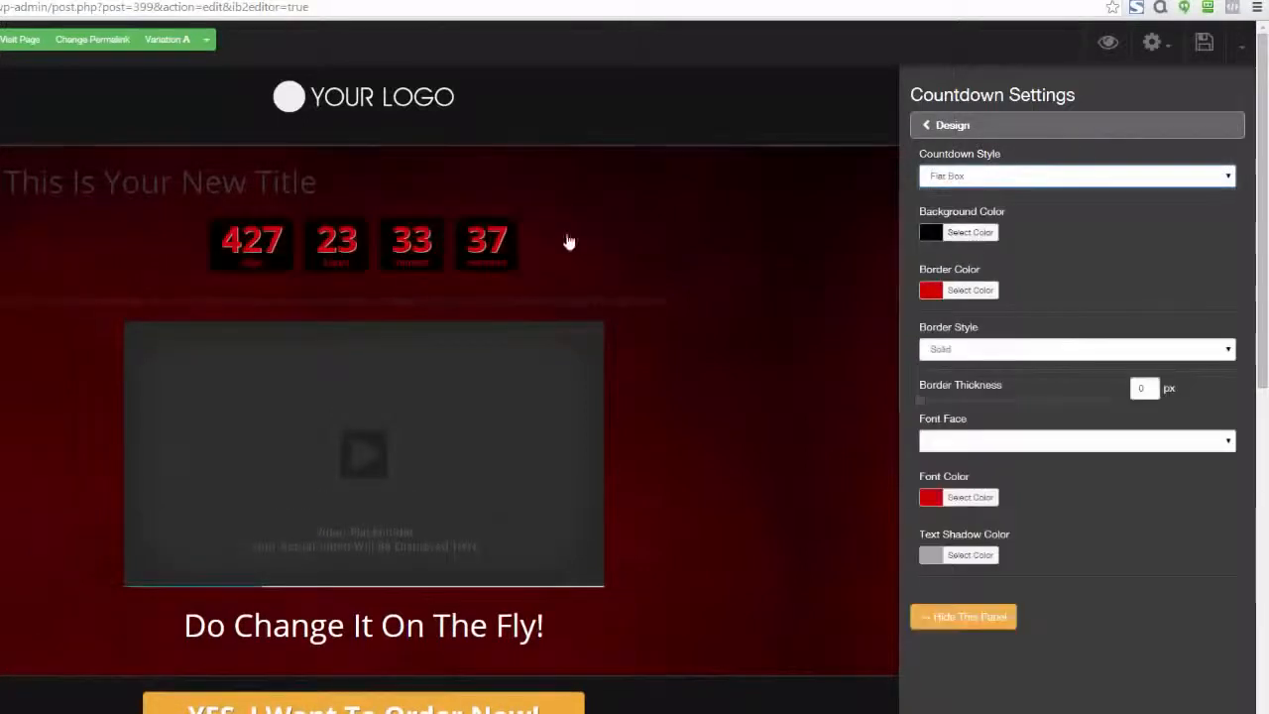
pyautogui.click(1195, 179)
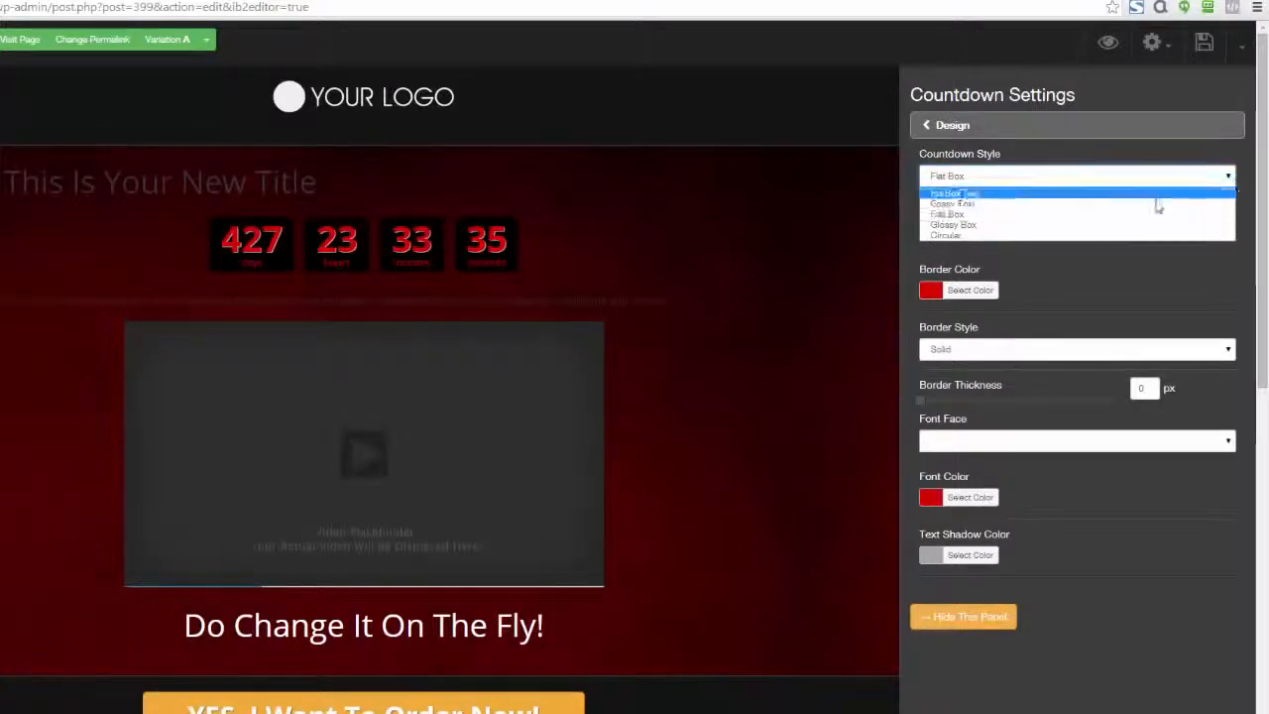
pyautogui.click(1126, 226)
pyautogui.click(1229, 179)
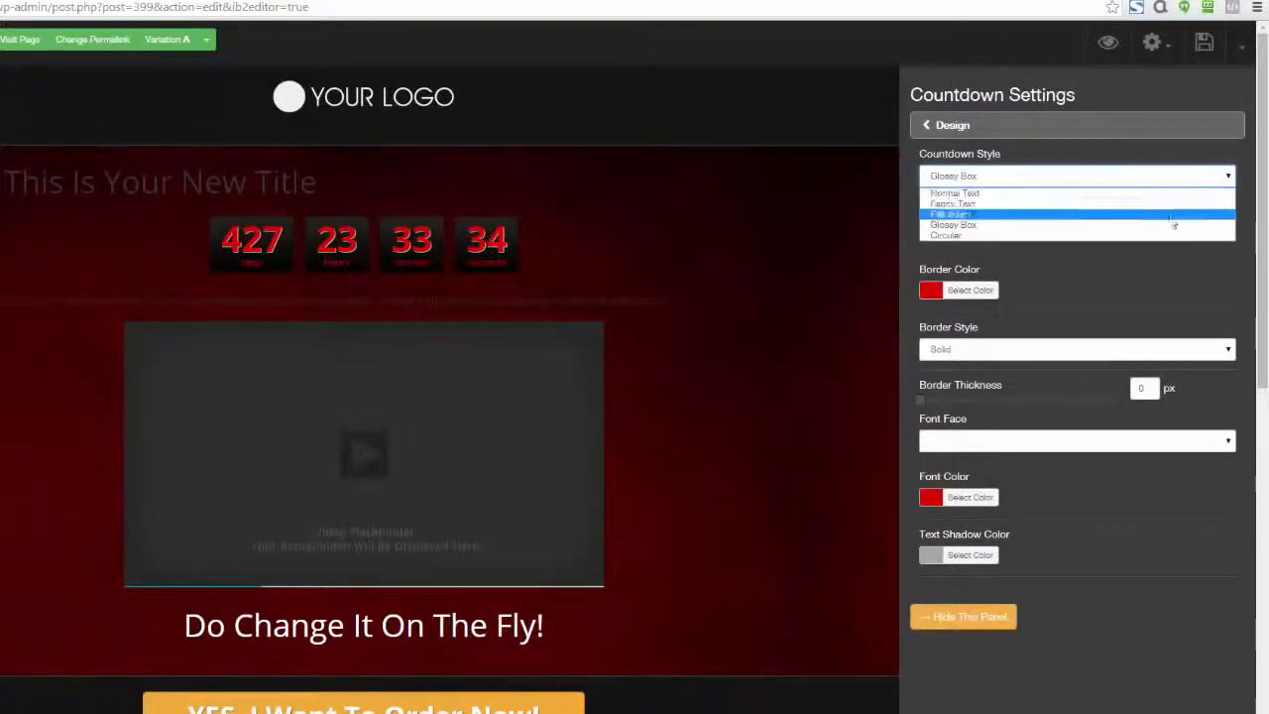
pyautogui.click(1158, 236)
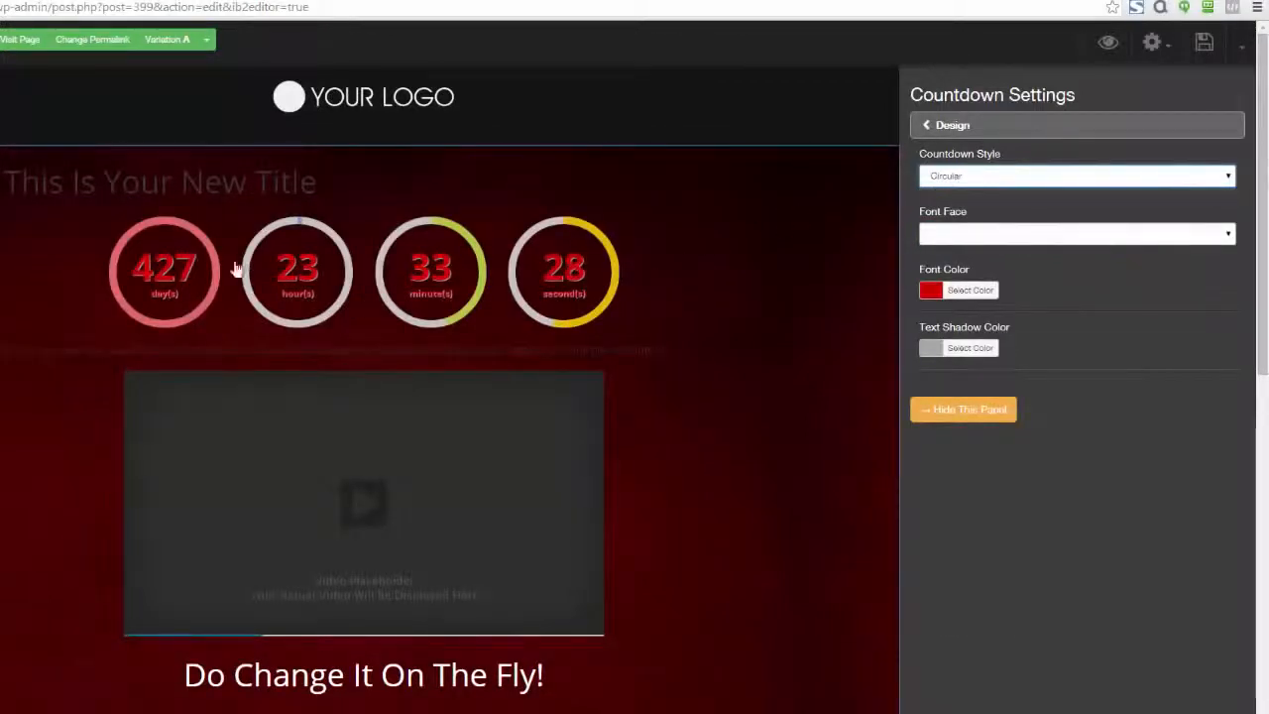
# Set the circular countdown's font color to near-white #f9f9f9
pyautogui.click(929, 290)
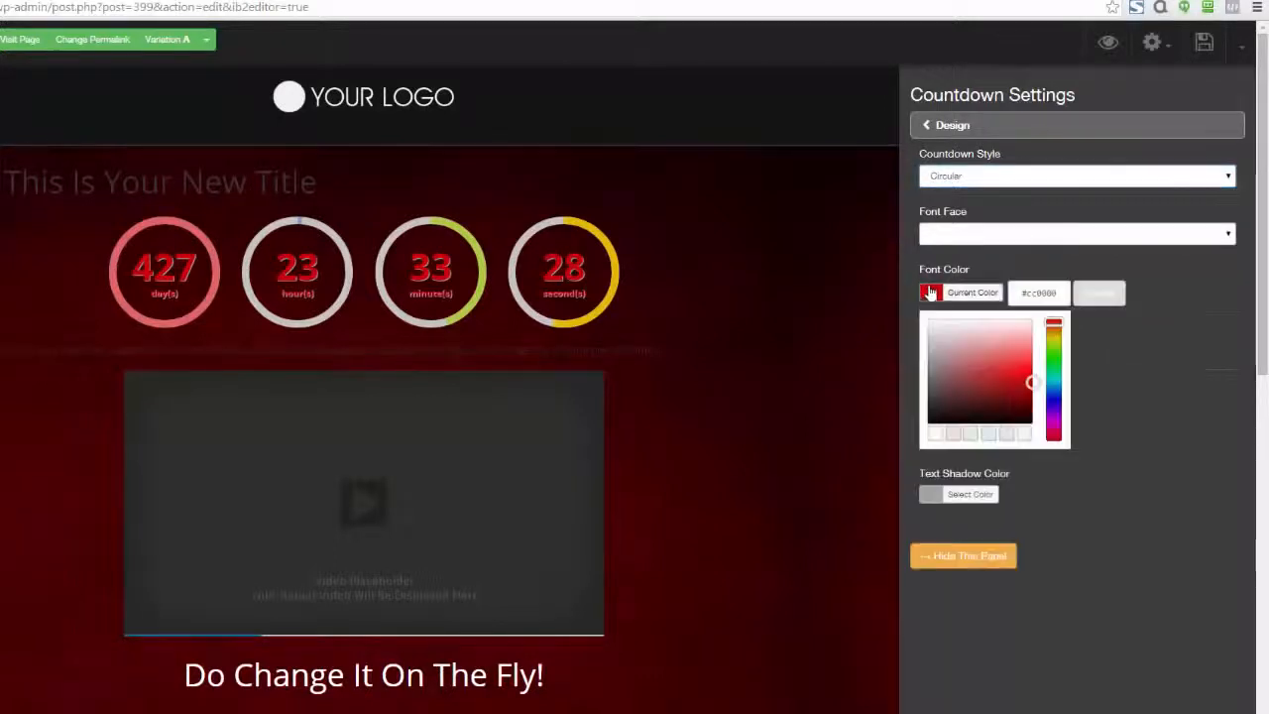
pyautogui.click(929, 325)
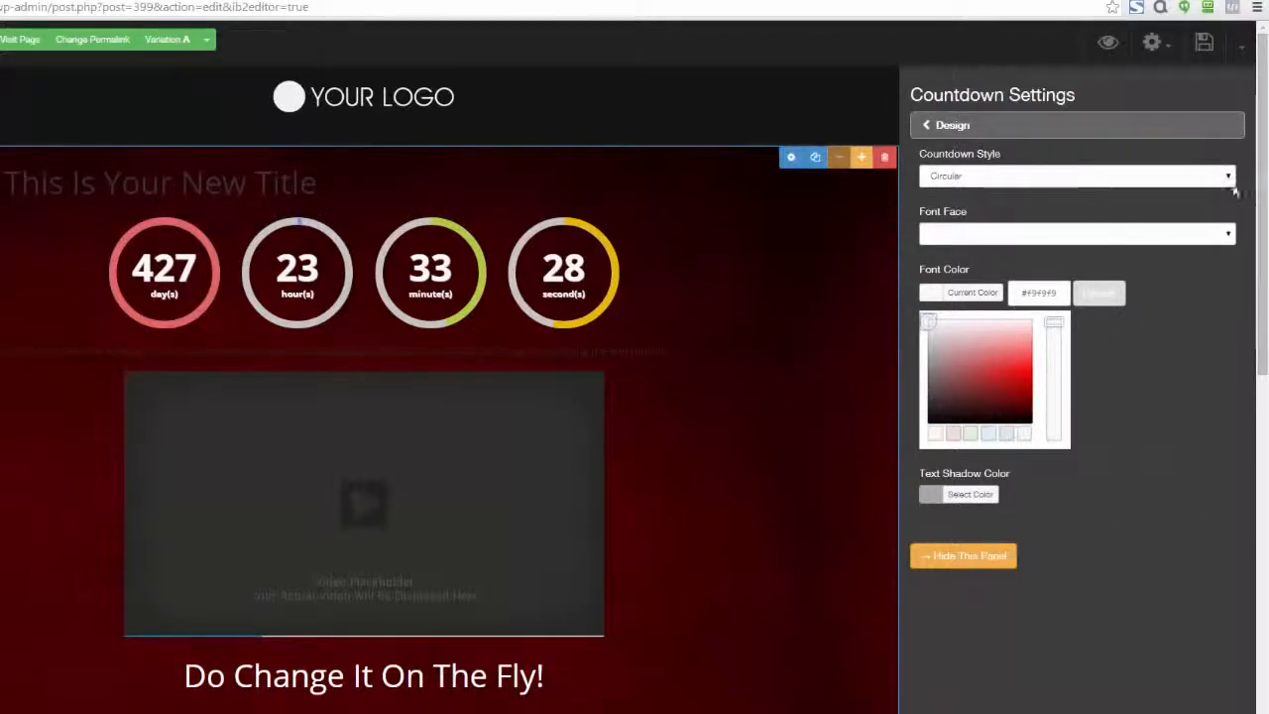
# Set the countdown style to Flat Box and give its boxes a very dark red background color
pyautogui.click(1079, 176)
pyautogui.click(1082, 220)
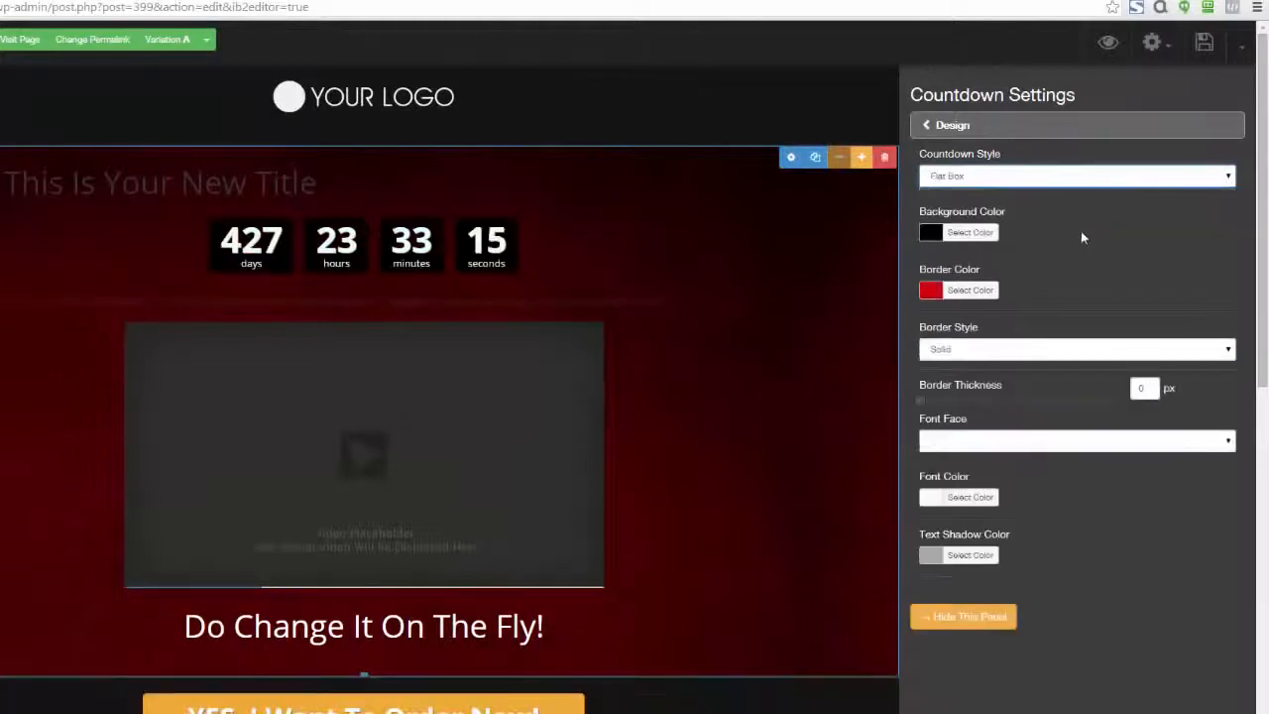
pyautogui.click(954, 234)
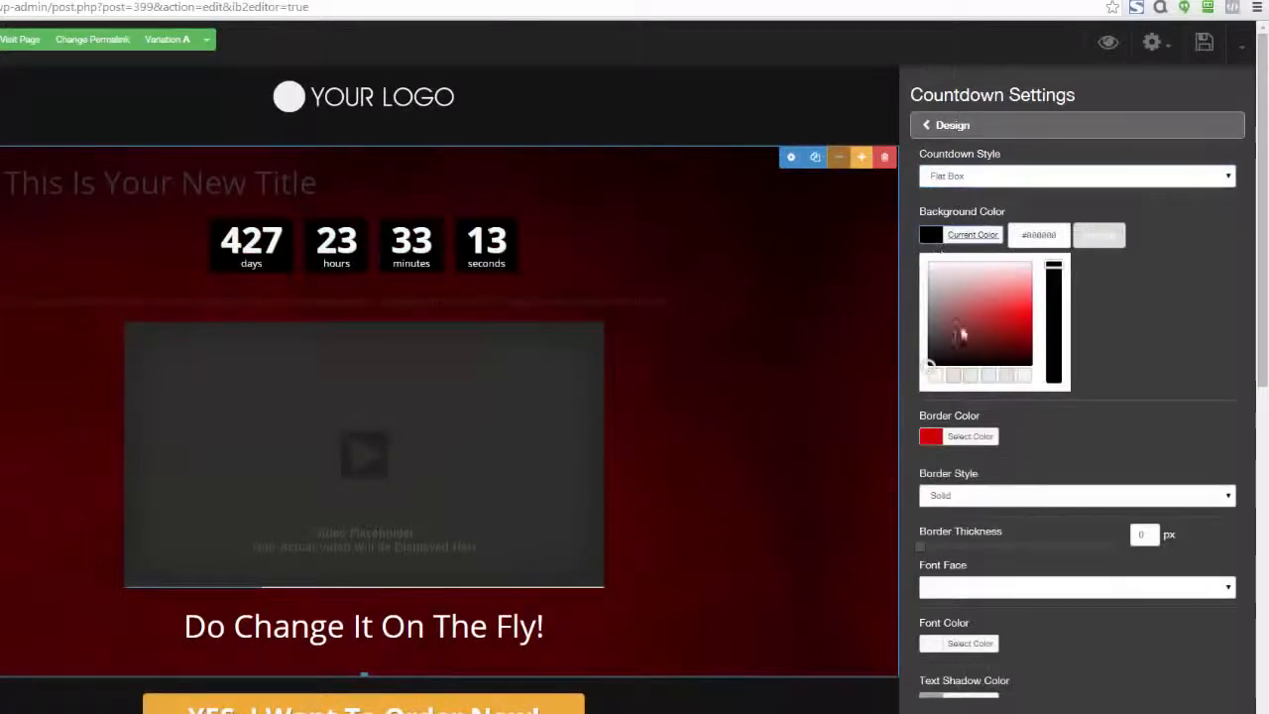
pyautogui.click(1010, 303)
pyautogui.moveTo(1009, 302)
pyautogui.mouseDown()
pyautogui.moveTo(1028, 292)
pyautogui.moveTo(958, 327)
pyautogui.moveTo(1042, 290)
pyautogui.moveTo(1021, 306)
pyautogui.moveTo(1027, 347)
pyautogui.moveTo(1022, 301)
pyautogui.moveTo(1000, 285)
pyautogui.moveTo(994, 322)
pyautogui.moveTo(1031, 382)
pyautogui.mouseUp()
pyautogui.click(1173, 354)
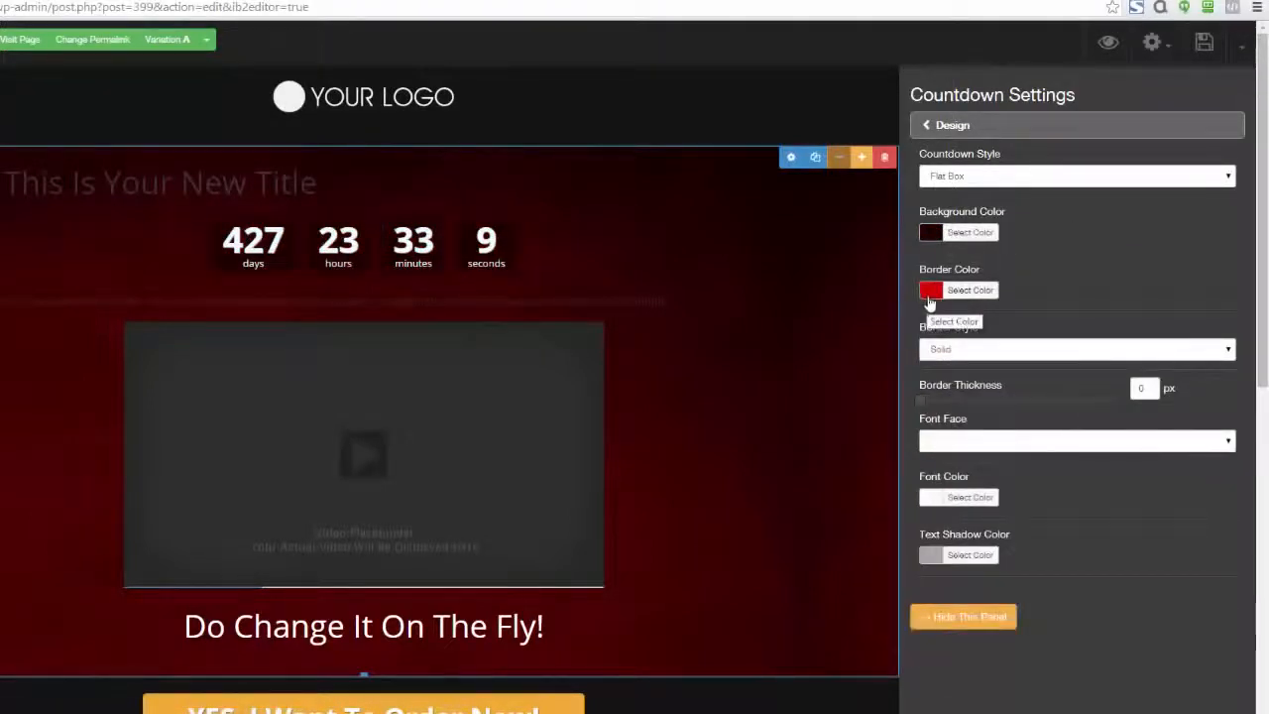
# Review the action types available for when the countdown expires
pyautogui.click(922, 127)
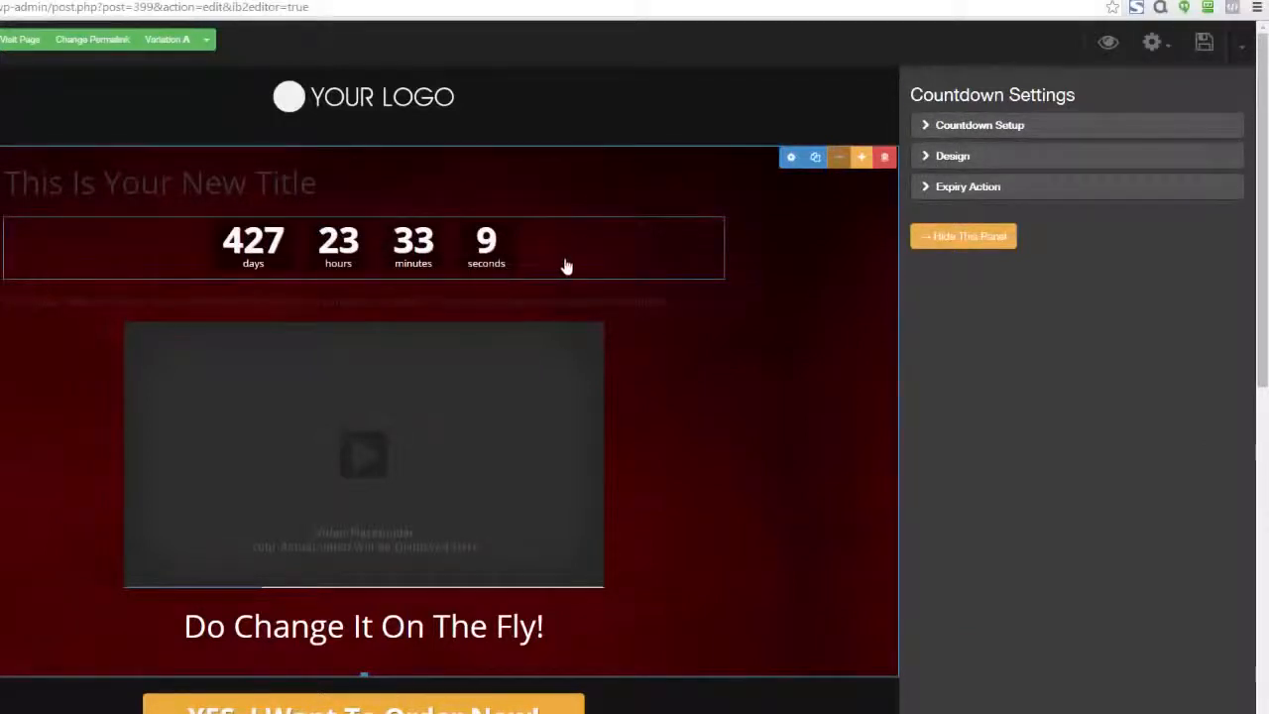
pyautogui.click(920, 190)
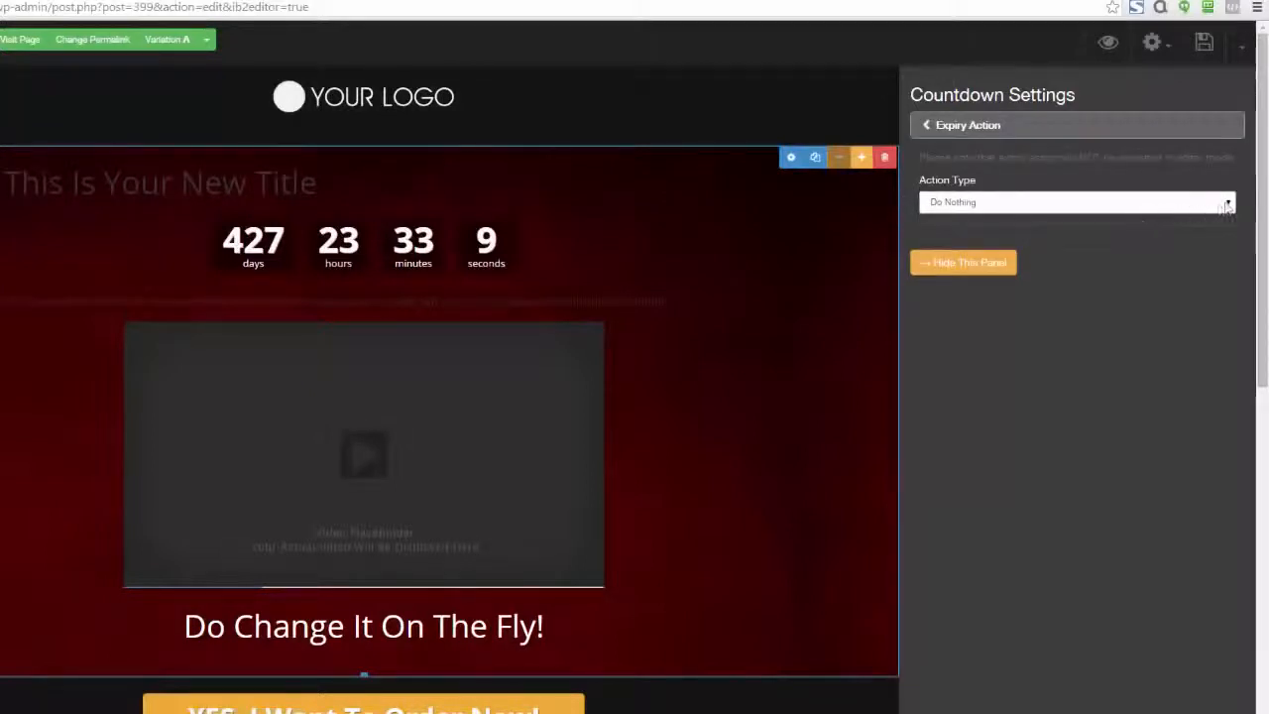
pyautogui.click(1227, 205)
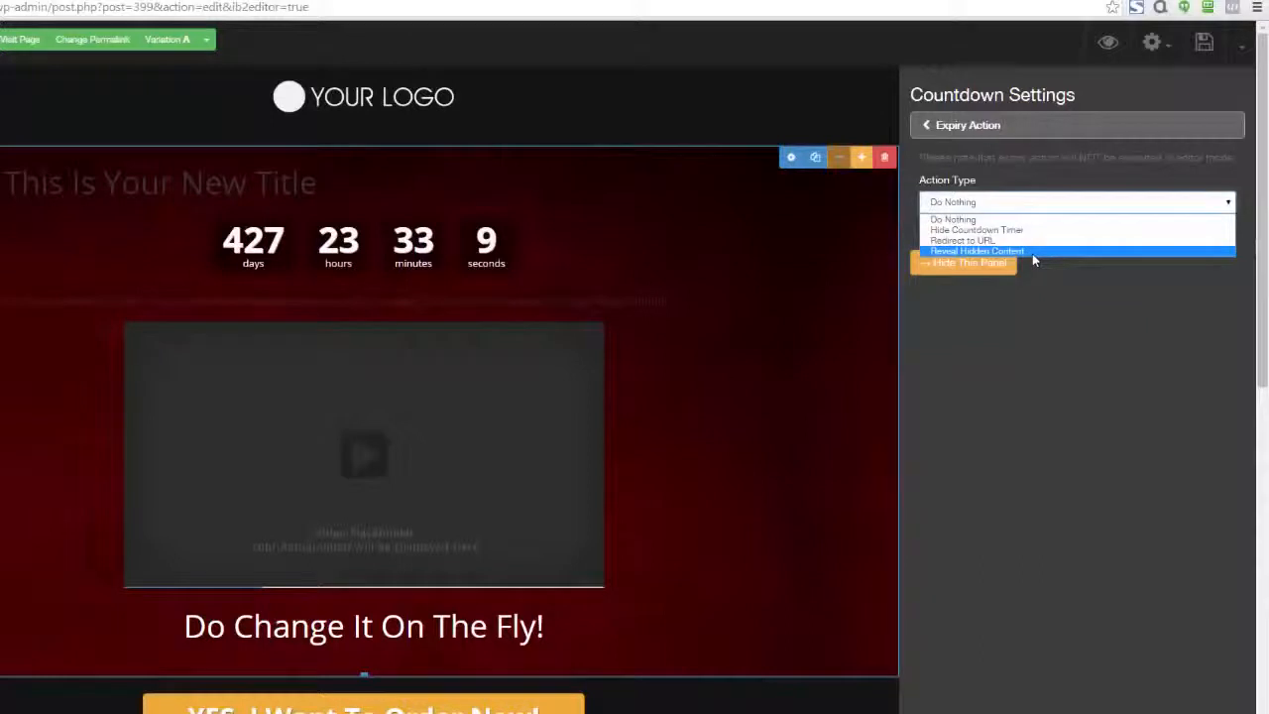
pyautogui.click(1037, 307)
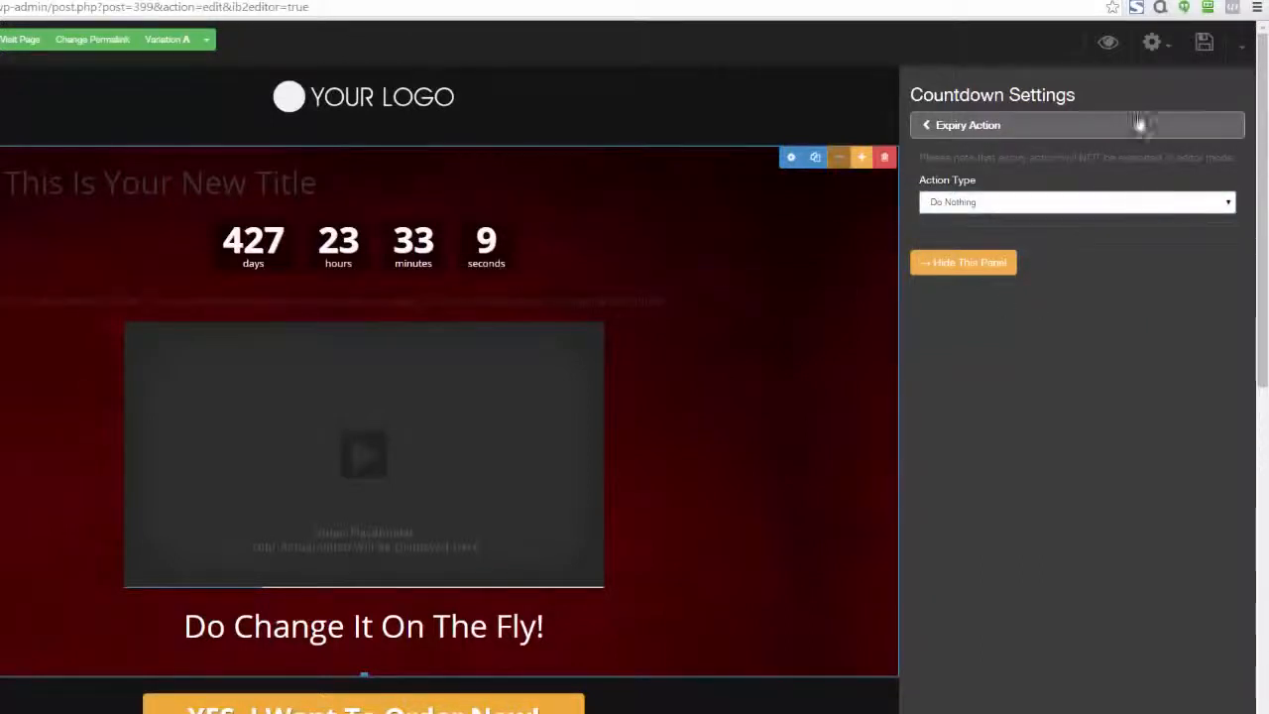
# Delete the countdown between the new title and its text
pyautogui.click(1238, 104)
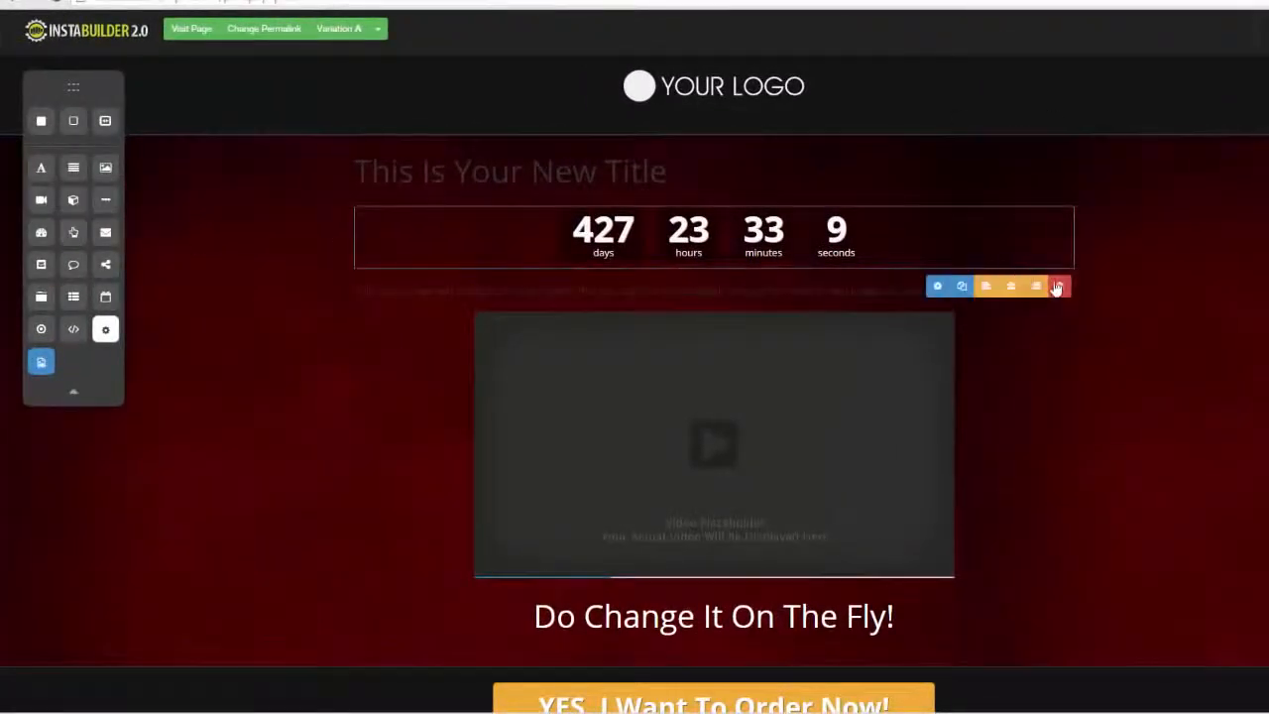
pyautogui.click(1037, 286)
pyautogui.click(751, 90)
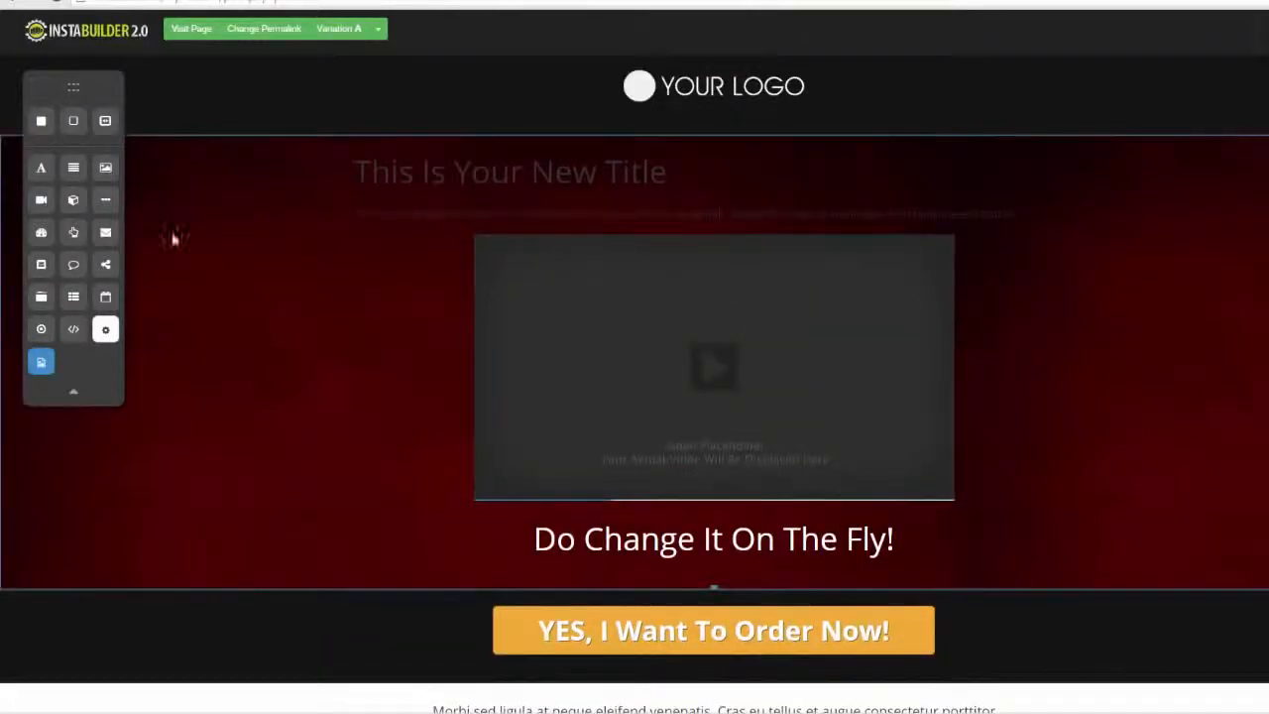
# Add a button between the new title and its text, and review the button's text settings
pyautogui.moveTo(74, 234); pyautogui.dragTo(625, 227)
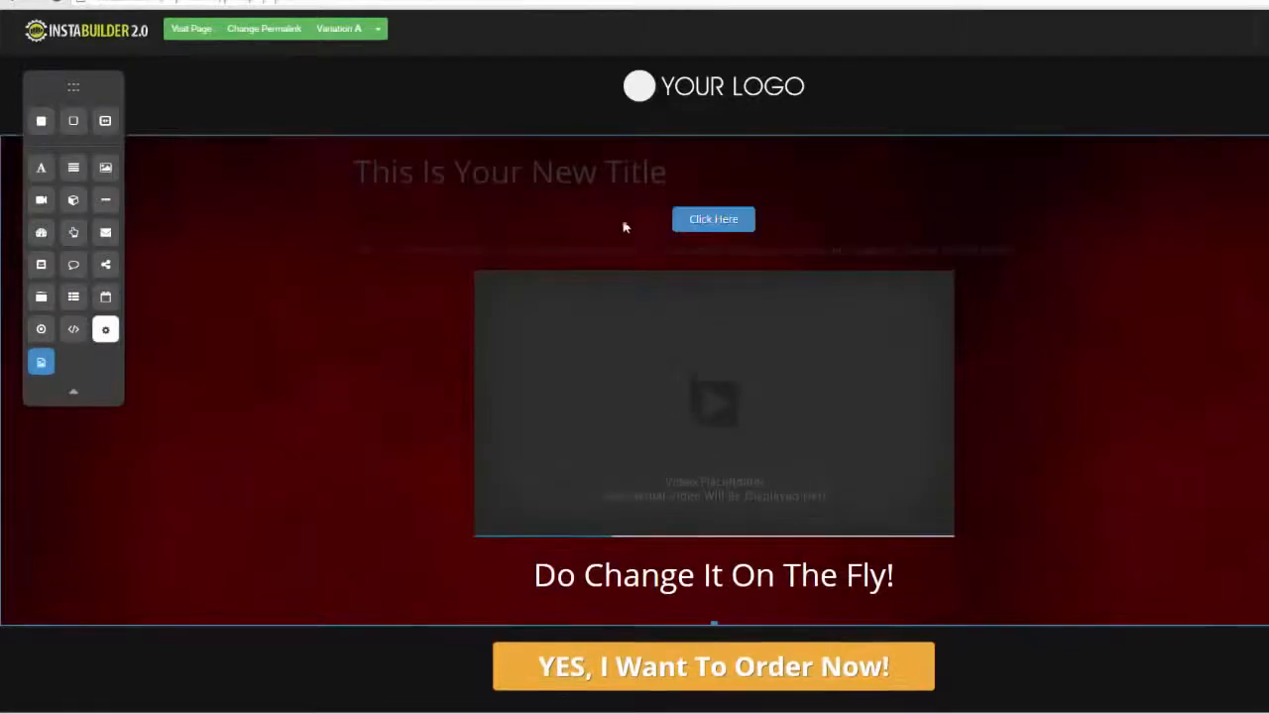
pyautogui.click(734, 227)
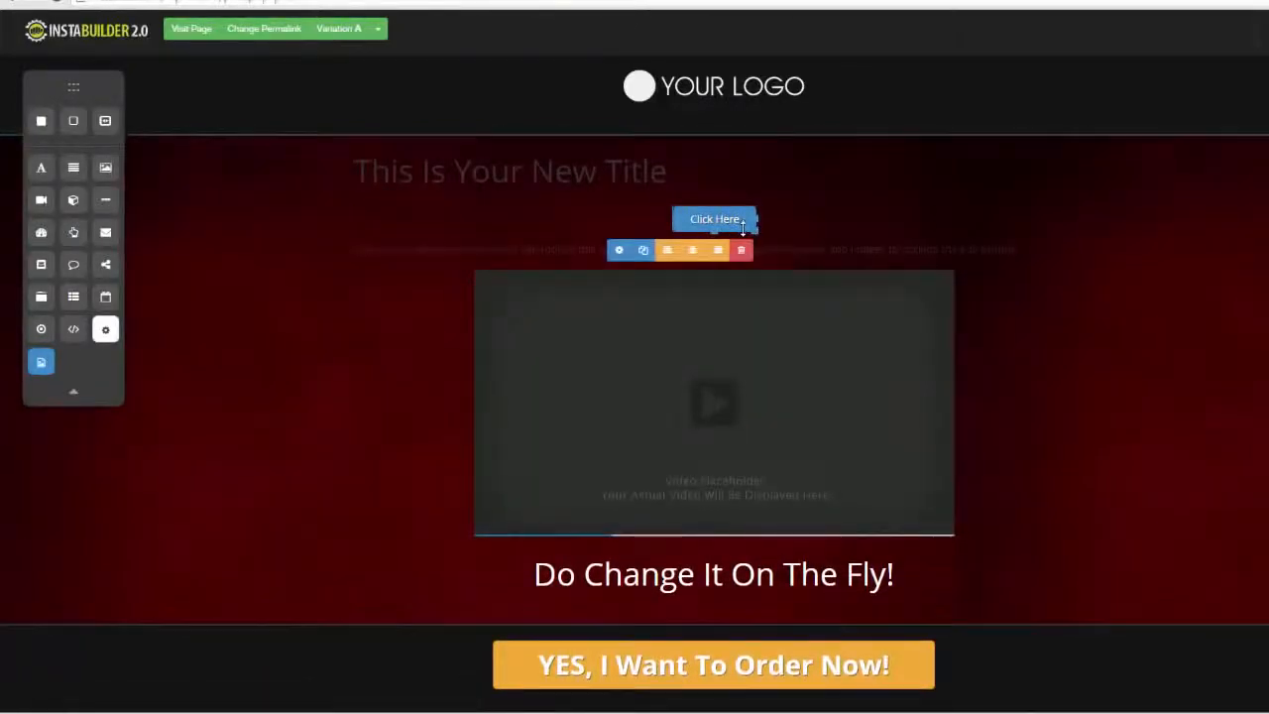
pyautogui.click(618, 250)
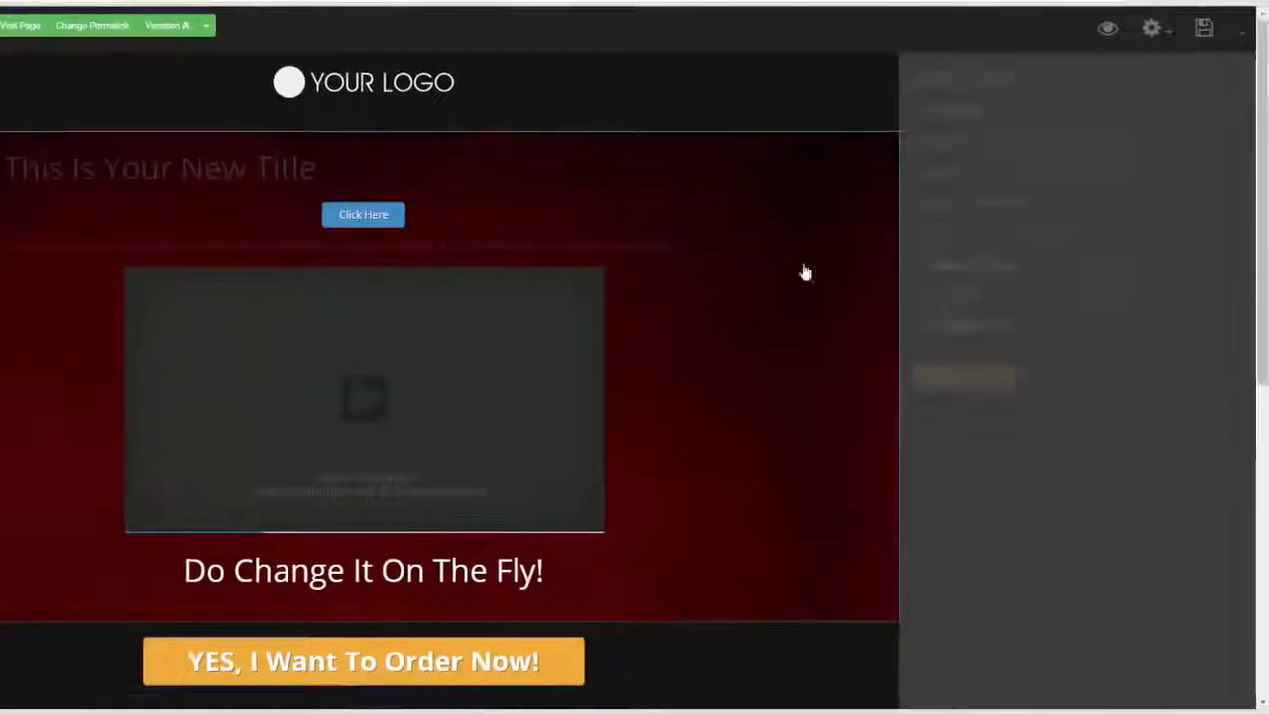
pyautogui.click(932, 116)
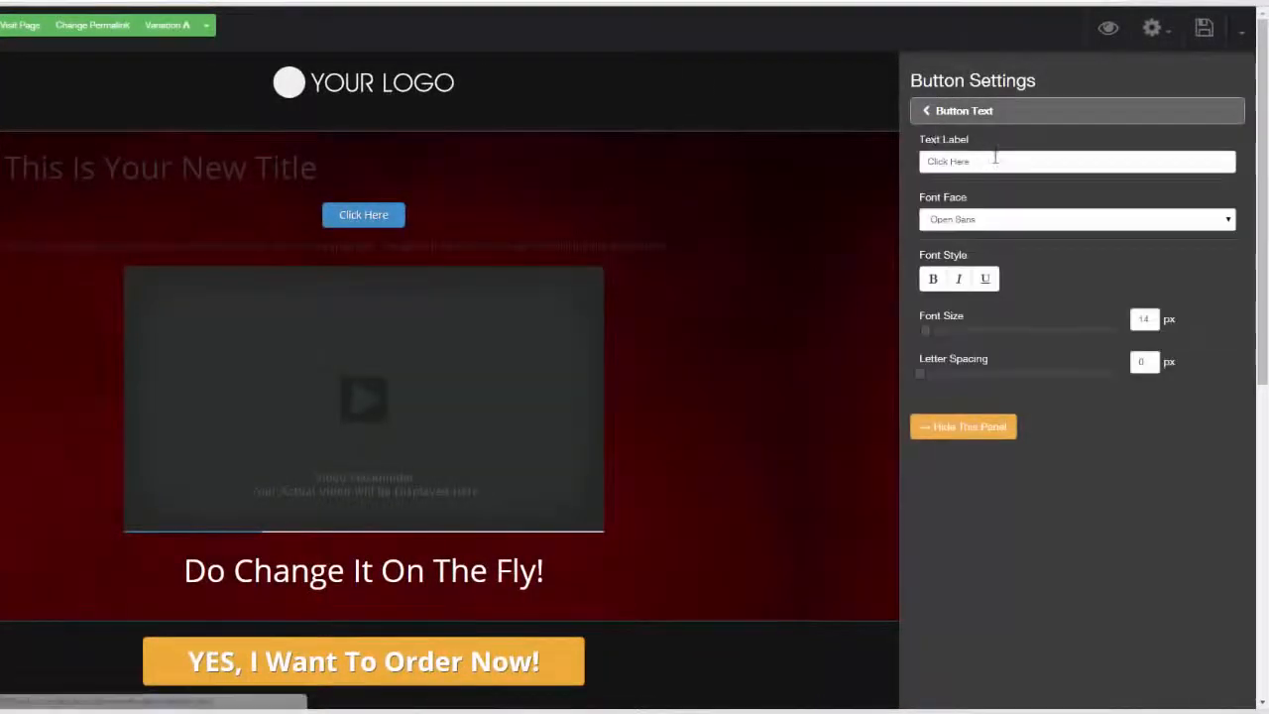
pyautogui.moveTo(991, 162); pyautogui.dragTo(928, 162)
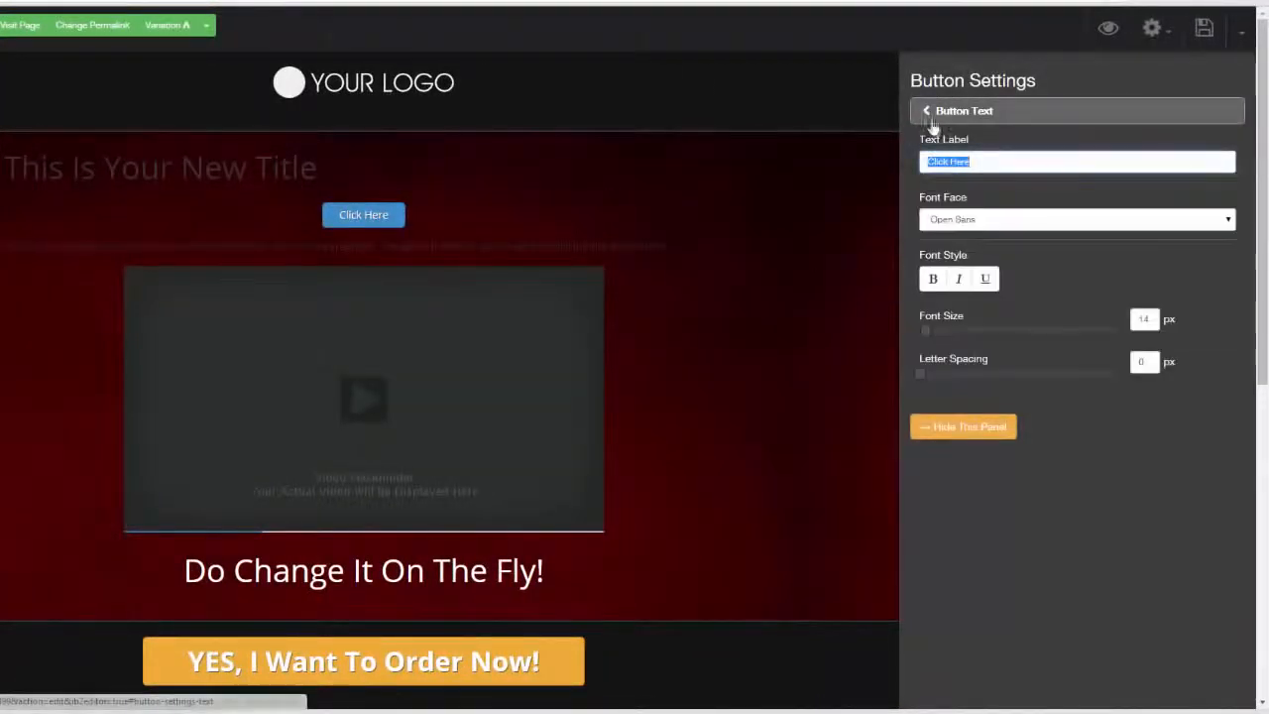
pyautogui.click(928, 114)
# Preview the button in the Glossy style and return its style to Flat
pyautogui.click(921, 144)
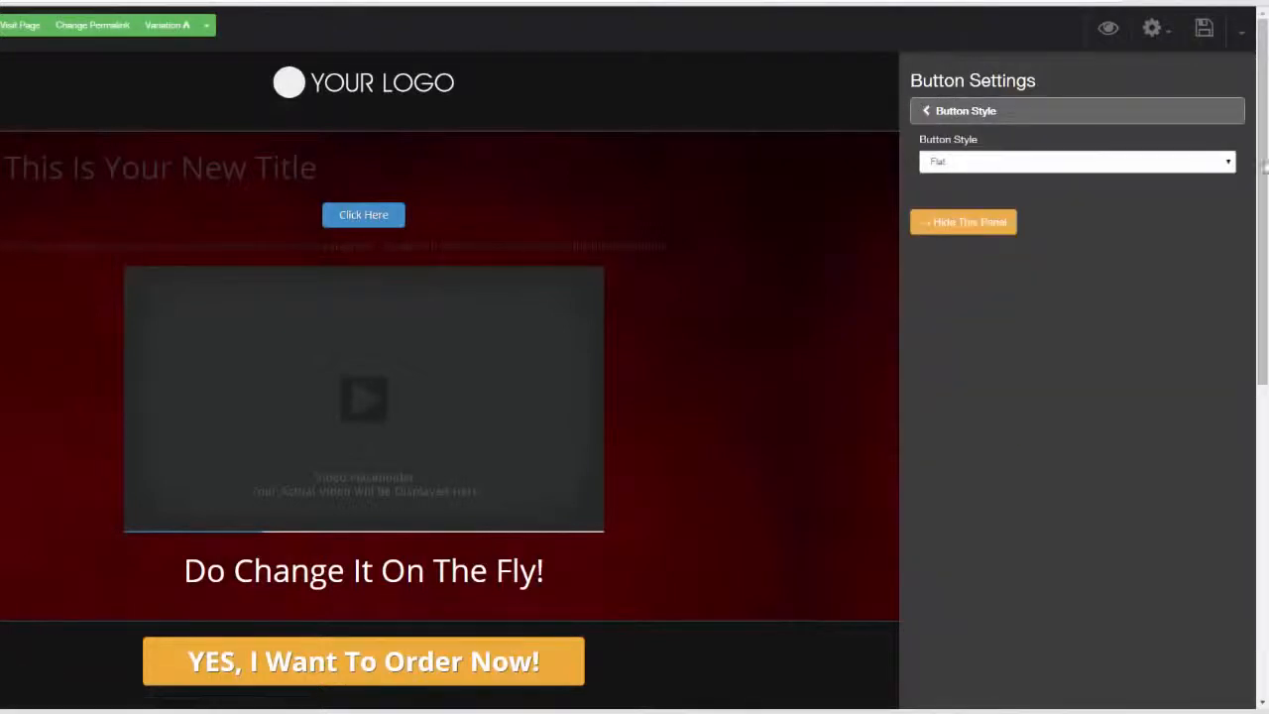
pyautogui.click(1228, 166)
pyautogui.click(1191, 189)
pyautogui.click(1214, 167)
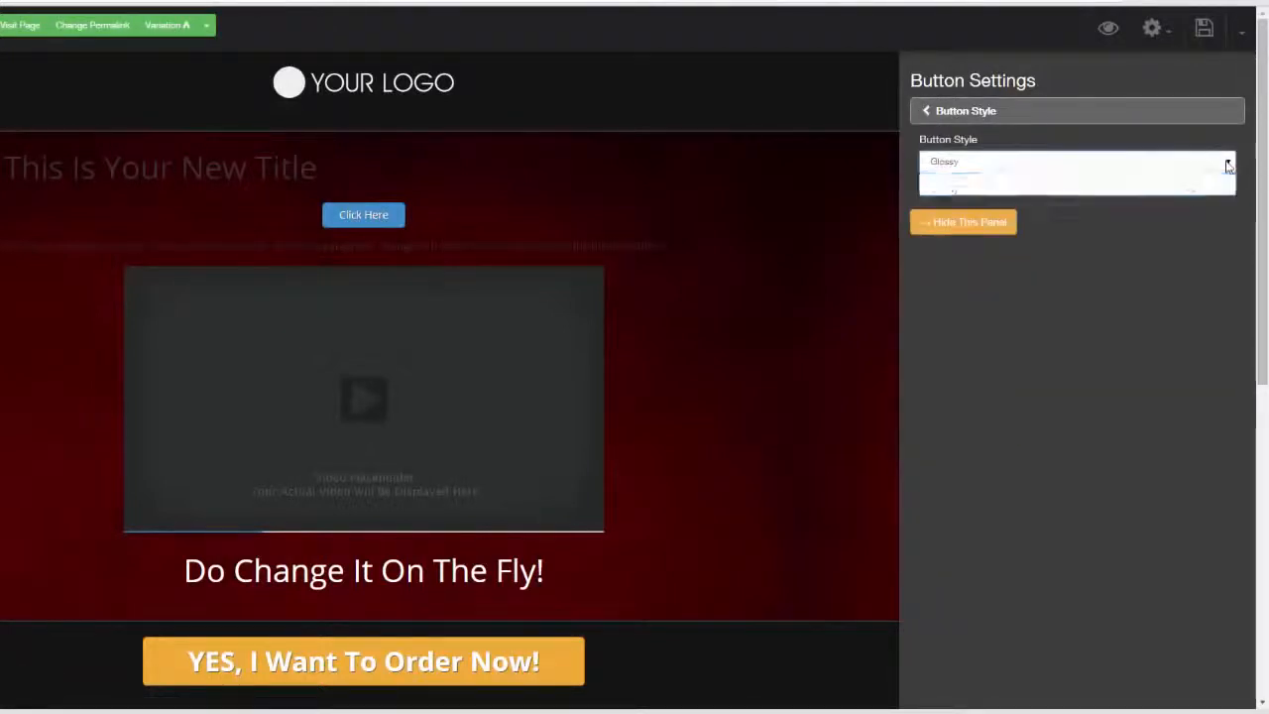
pyautogui.click(1182, 180)
pyautogui.click(992, 112)
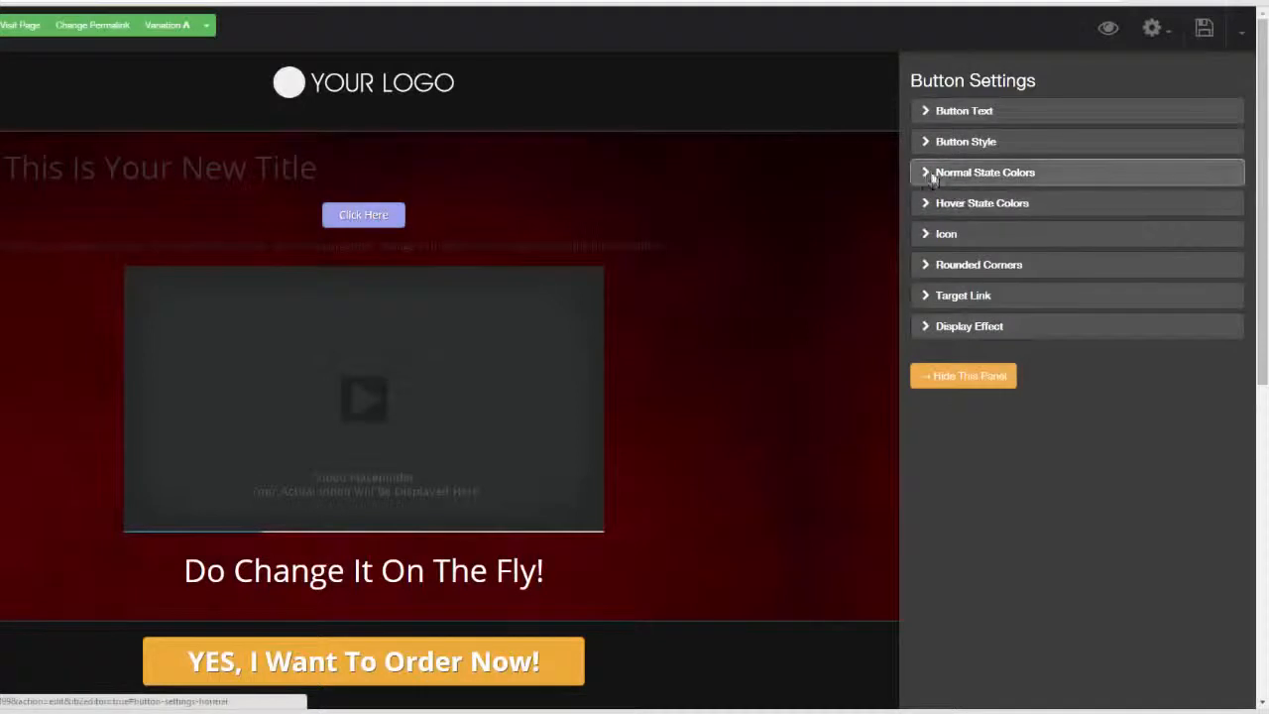
# Set the button's normal state color to deep blue #1919c8
pyautogui.click(923, 169)
pyautogui.click(945, 164)
pyautogui.click(1005, 212)
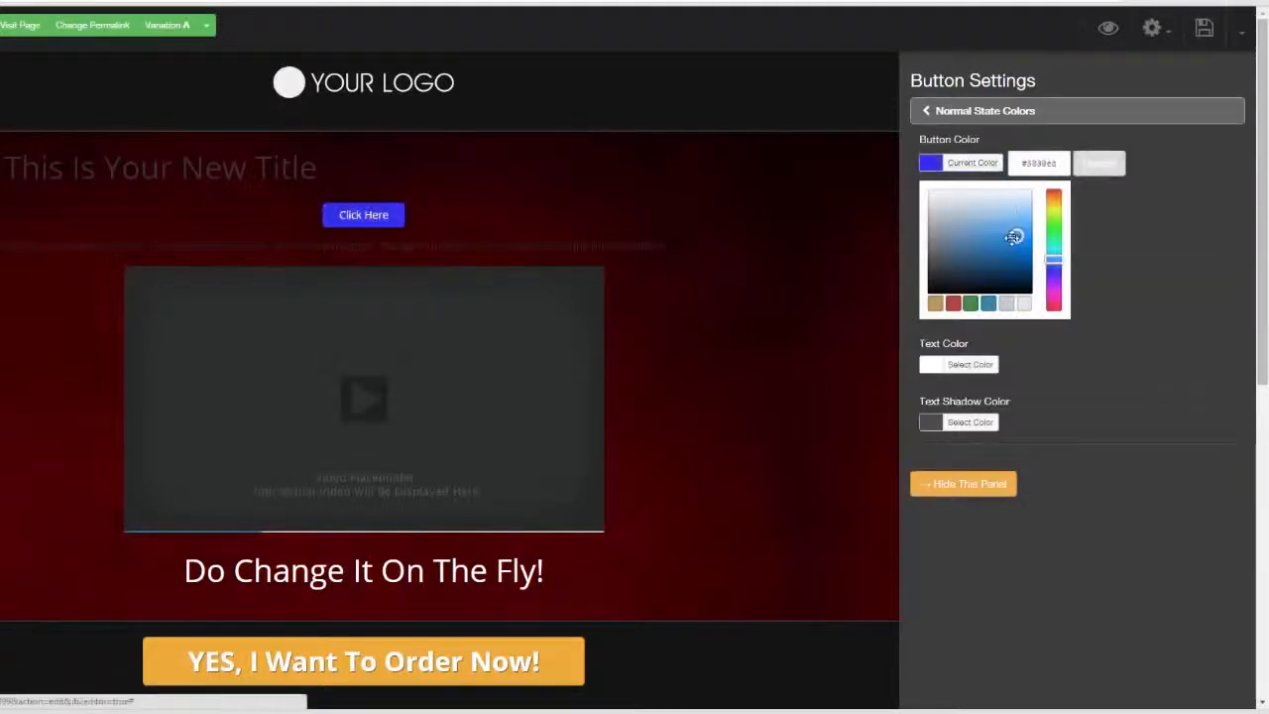
pyautogui.click(965, 206)
pyautogui.moveTo(966, 207)
pyautogui.mouseDown()
pyautogui.moveTo(1015, 275)
pyautogui.moveTo(1007, 249)
pyautogui.mouseUp()
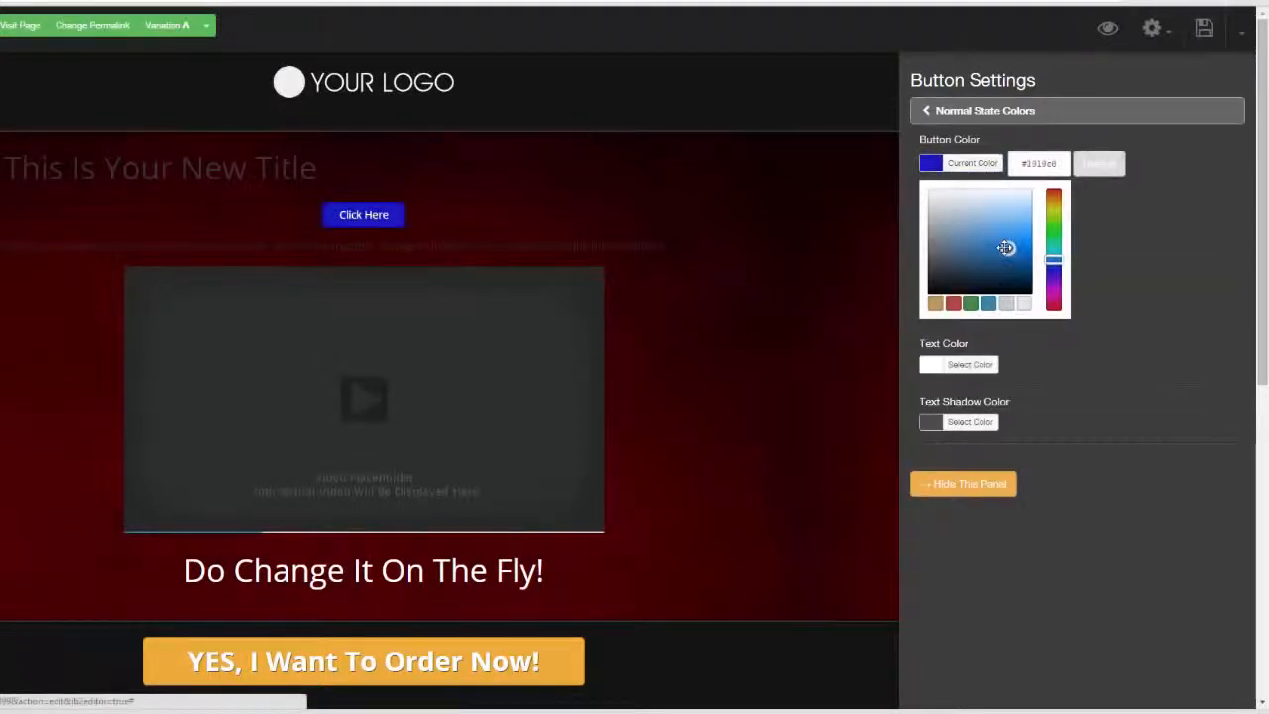
pyautogui.click(1144, 245)
pyautogui.click(929, 114)
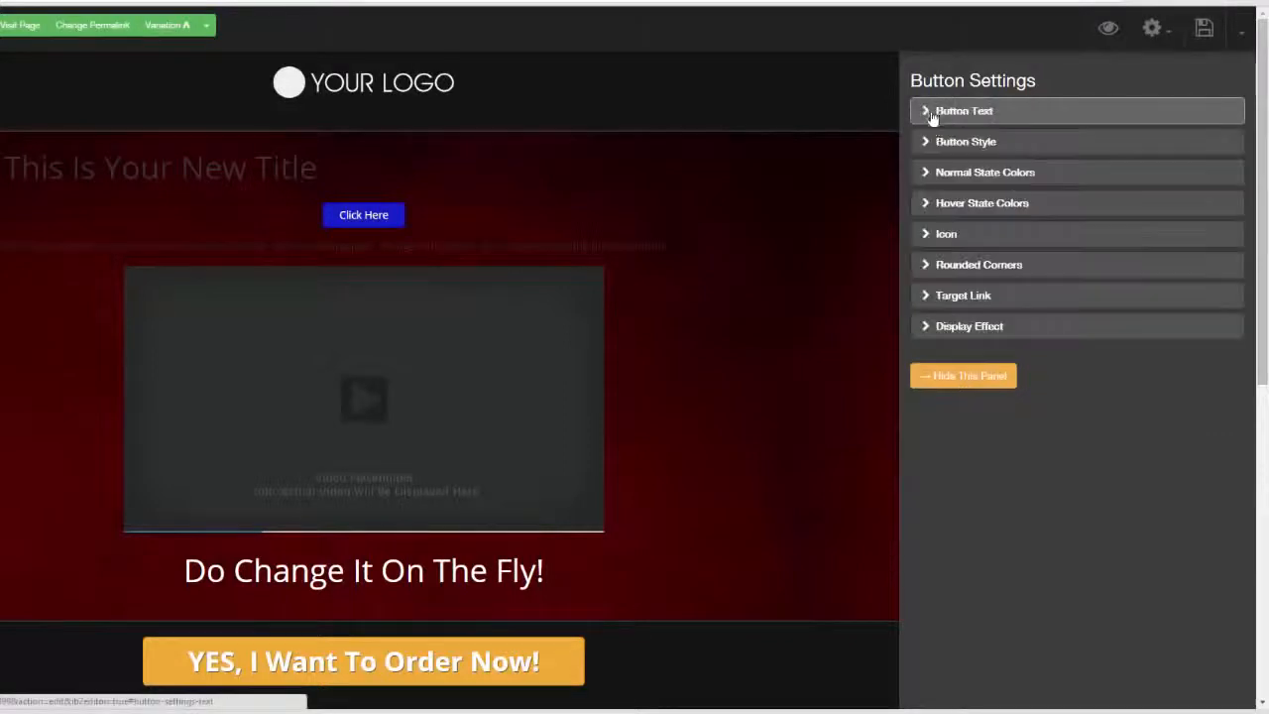
# Set the button's hover state color to light orange
pyautogui.click(924, 204)
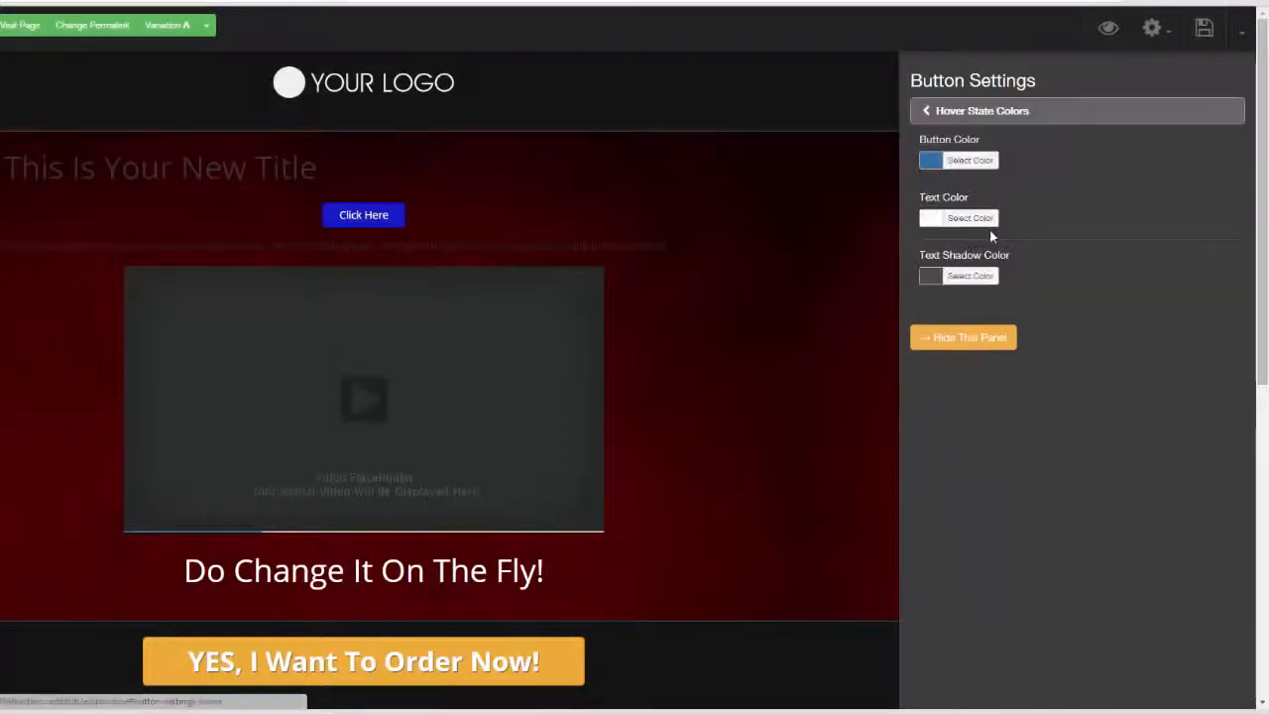
pyautogui.click(930, 163)
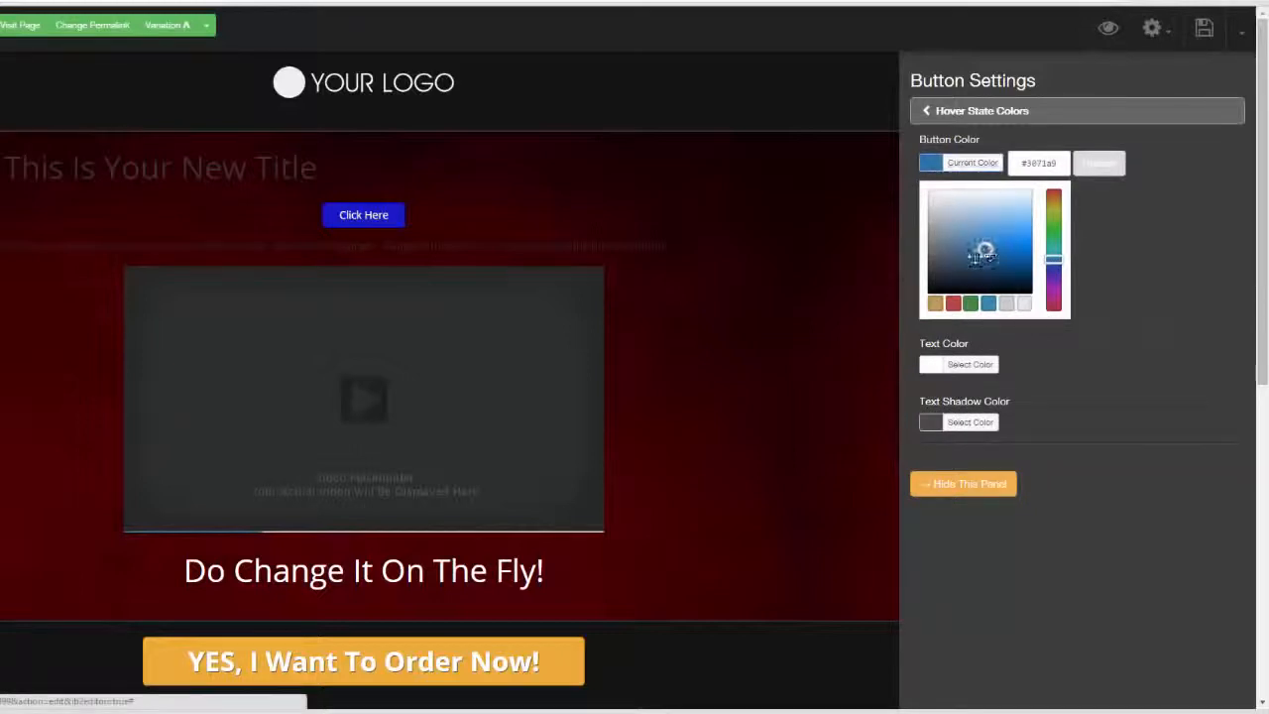
pyautogui.click(935, 303)
pyautogui.click(1020, 215)
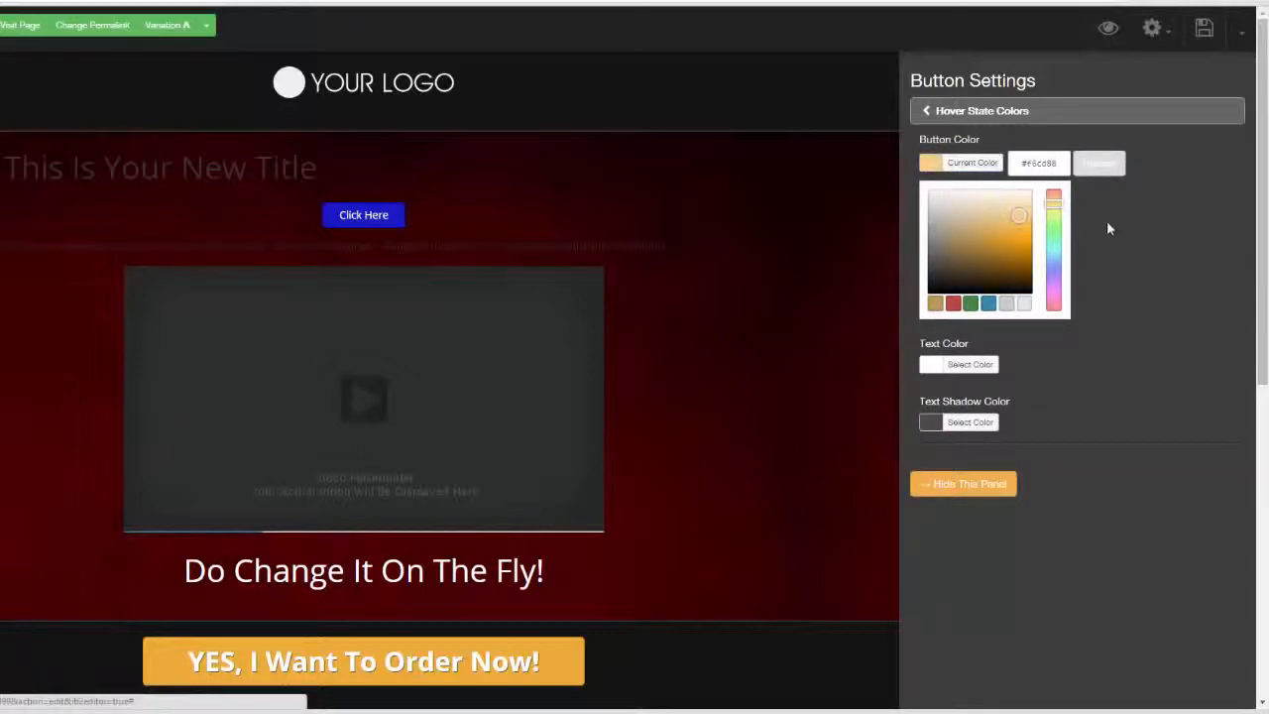
pyautogui.click(928, 111)
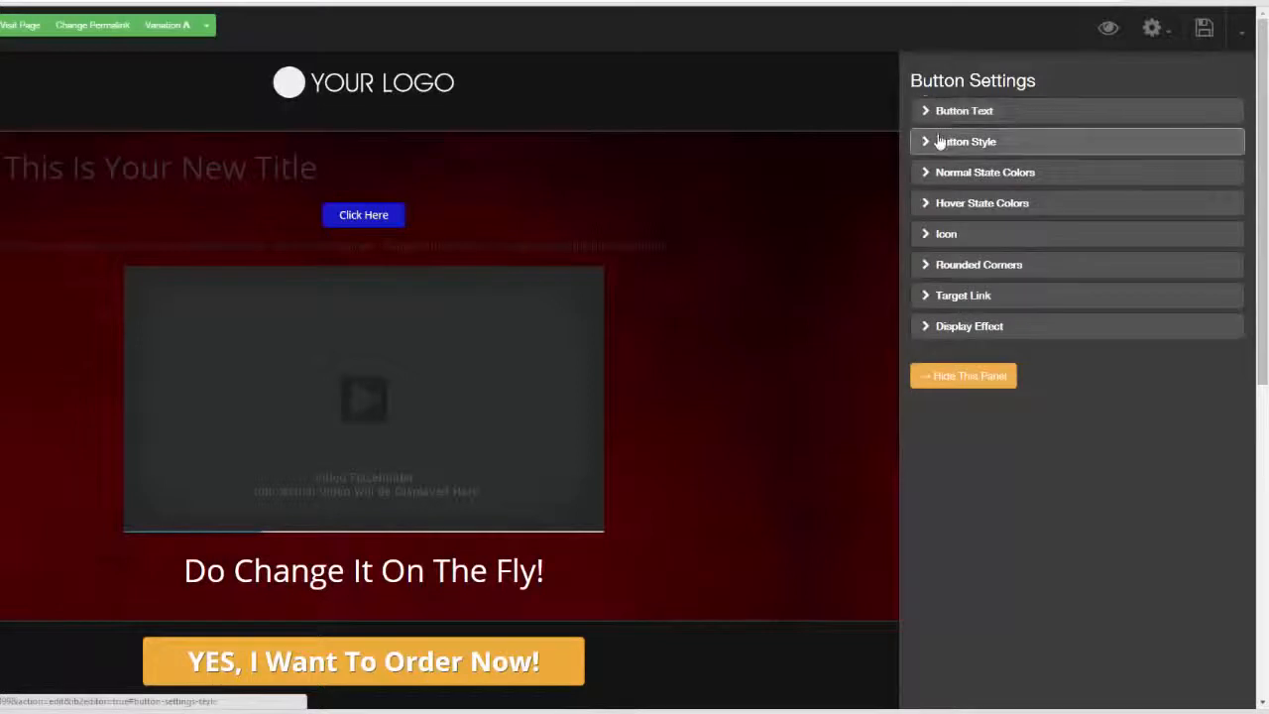
# Add a circled check mark icon before the button's text
pyautogui.click(930, 234)
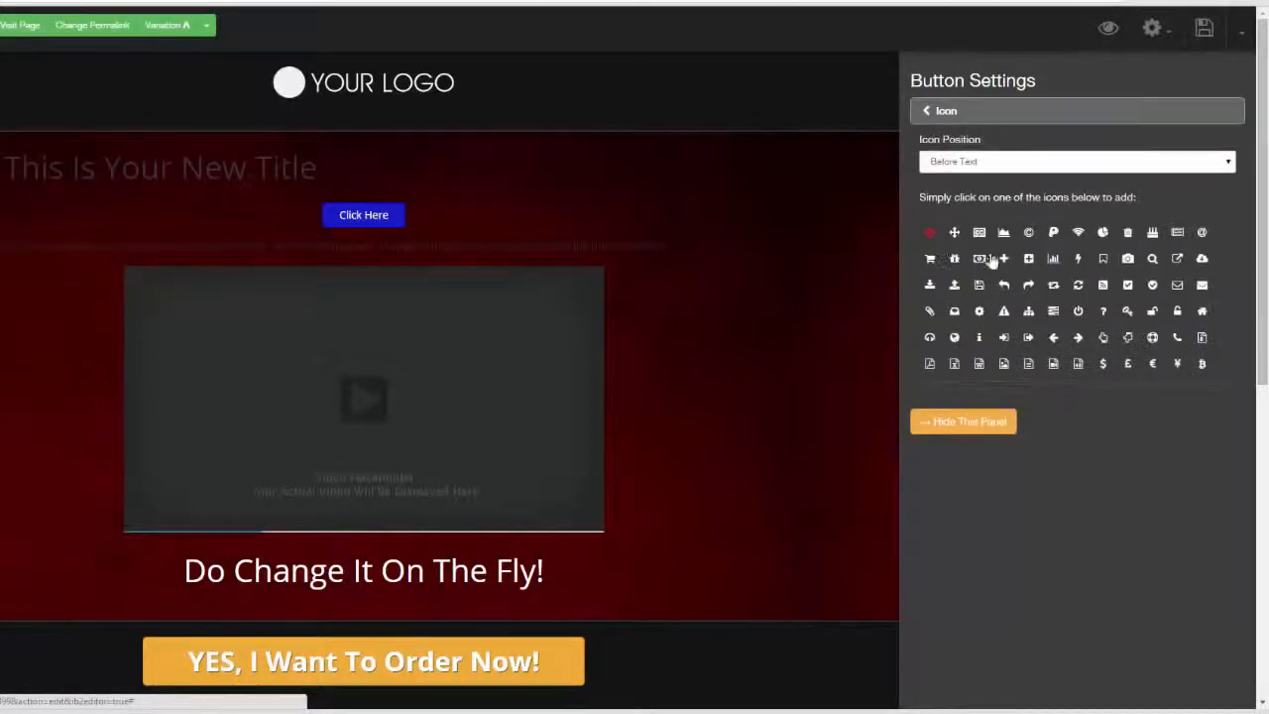
pyautogui.click(1001, 259)
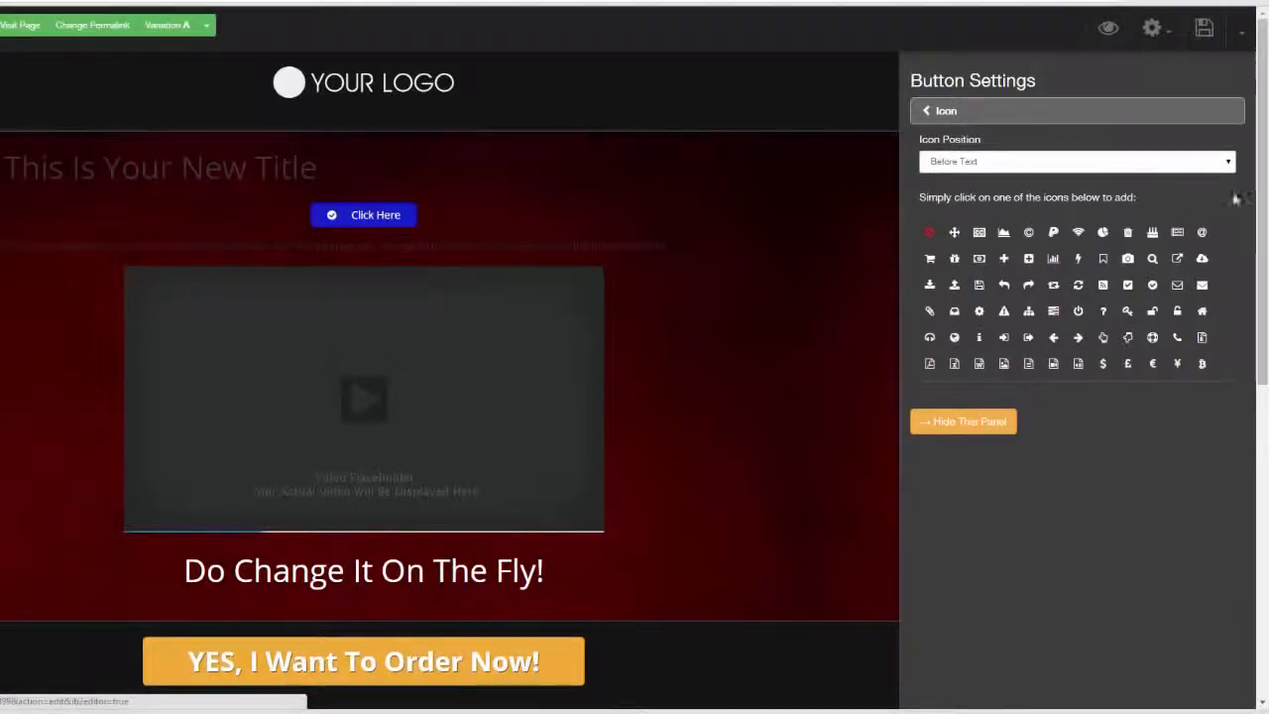
pyautogui.click(928, 111)
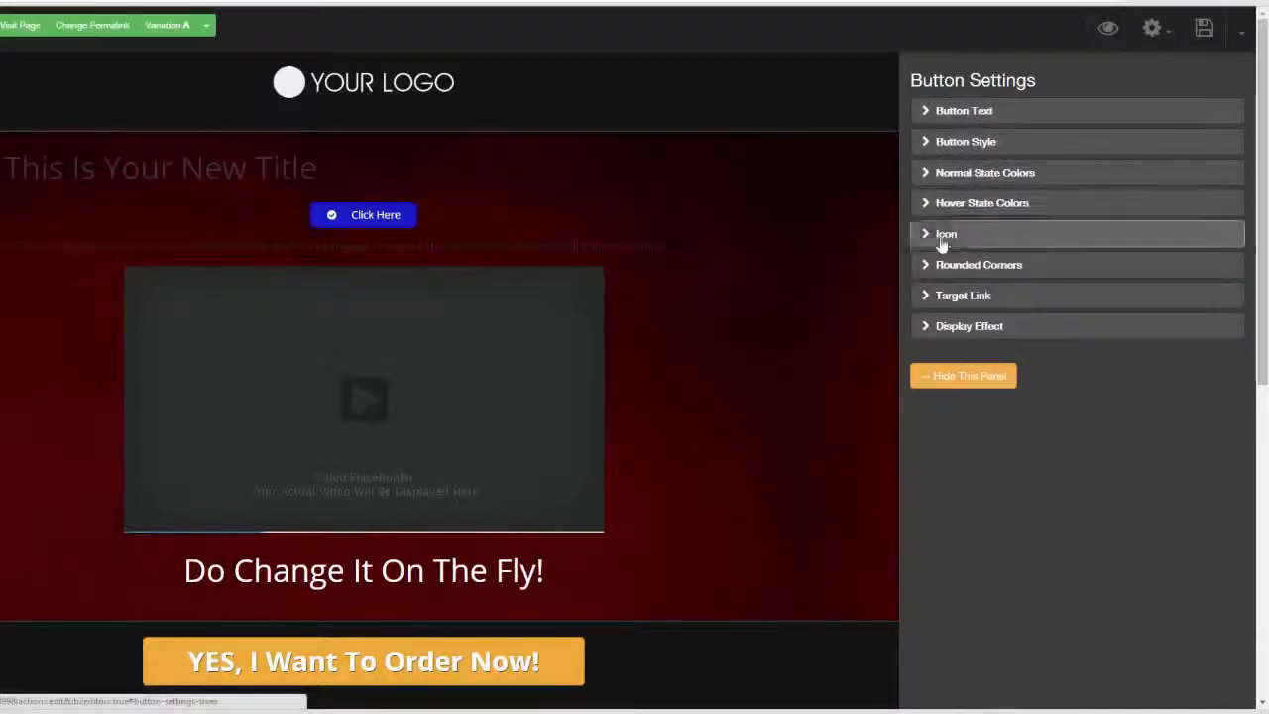
# Round the button's corners to 13 px
pyautogui.click(932, 262)
pyautogui.click(959, 156)
pyautogui.moveTo(981, 156); pyautogui.dragTo(1016, 155)
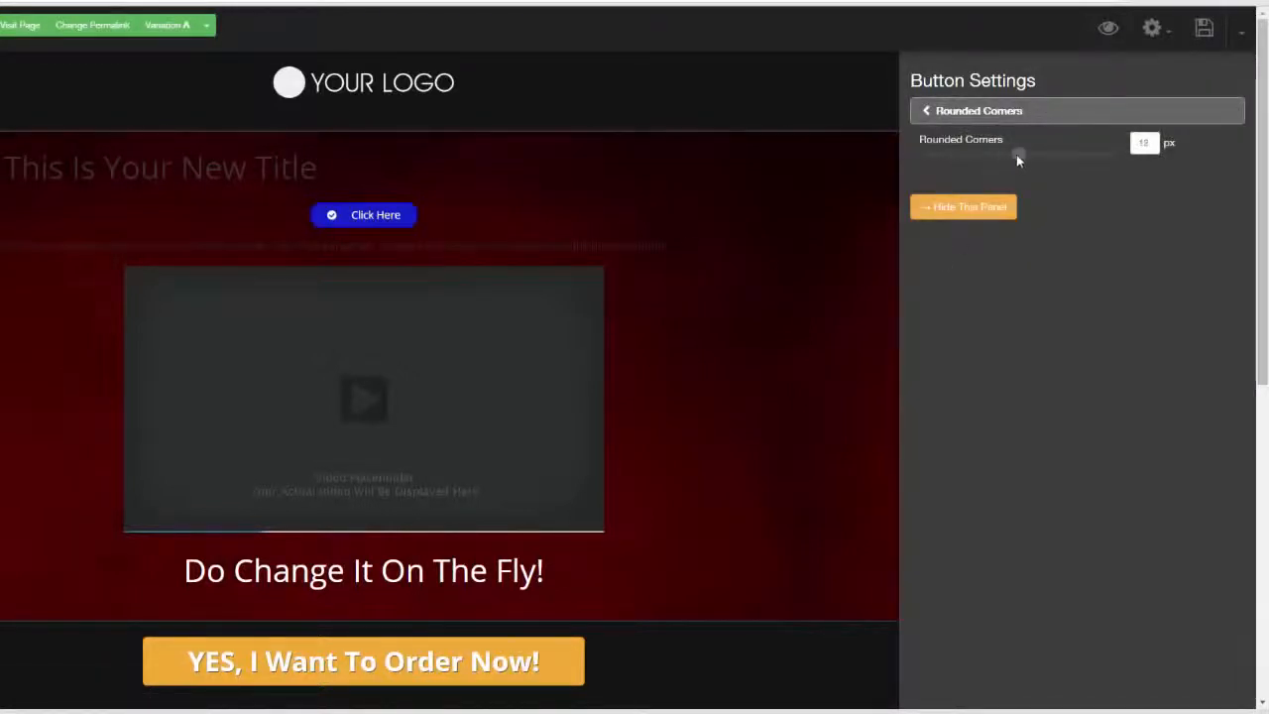
pyautogui.click(929, 114)
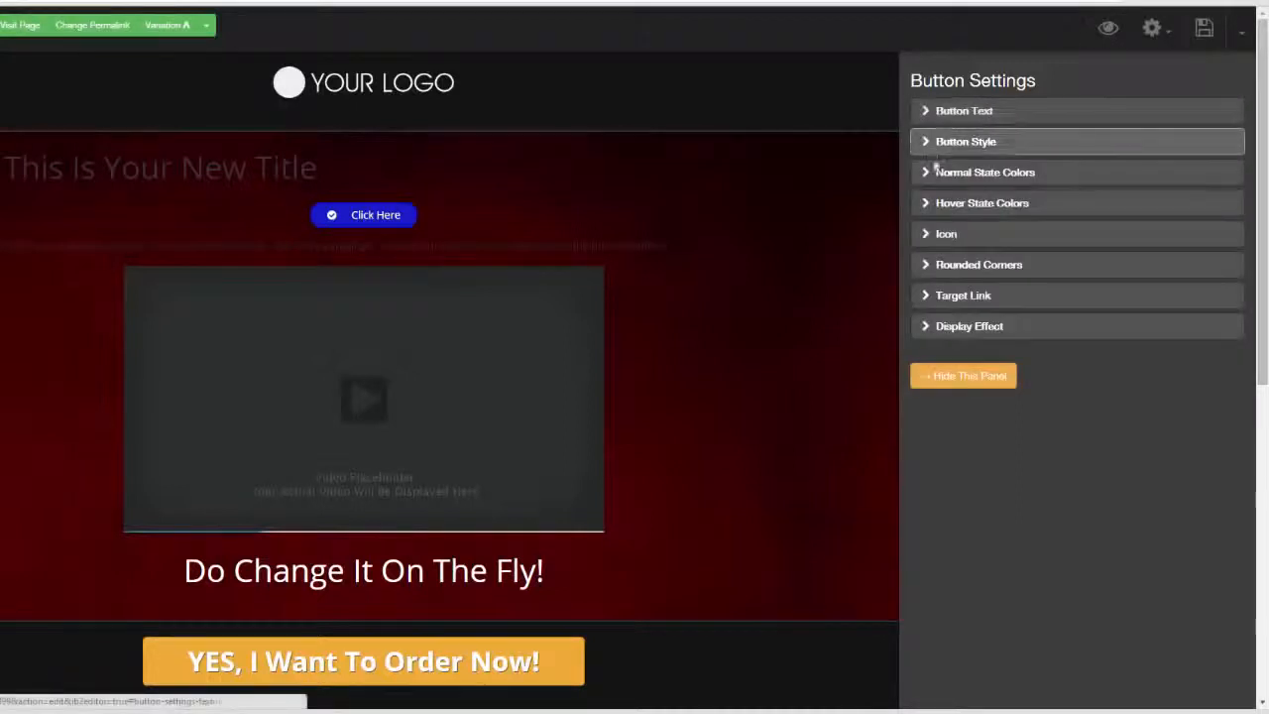
# Set the button's target link type to PopUp and open the popup for editing
pyautogui.click(930, 297)
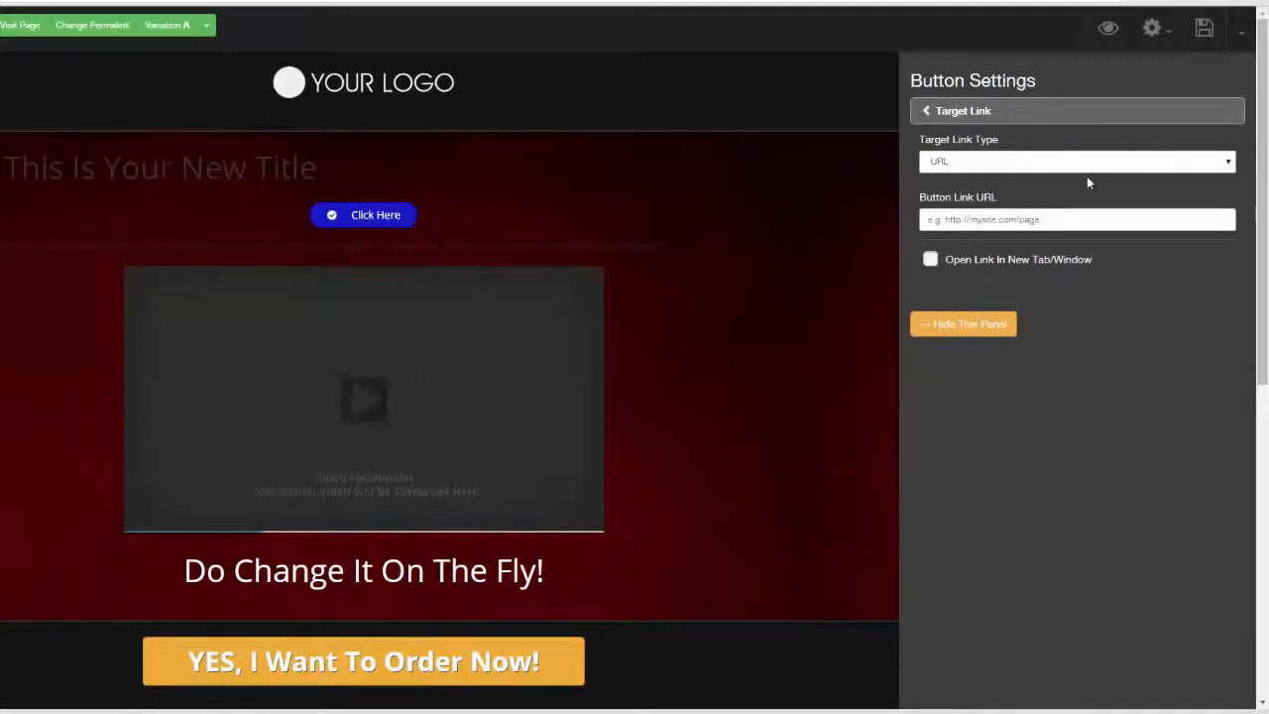
pyautogui.click(1227, 165)
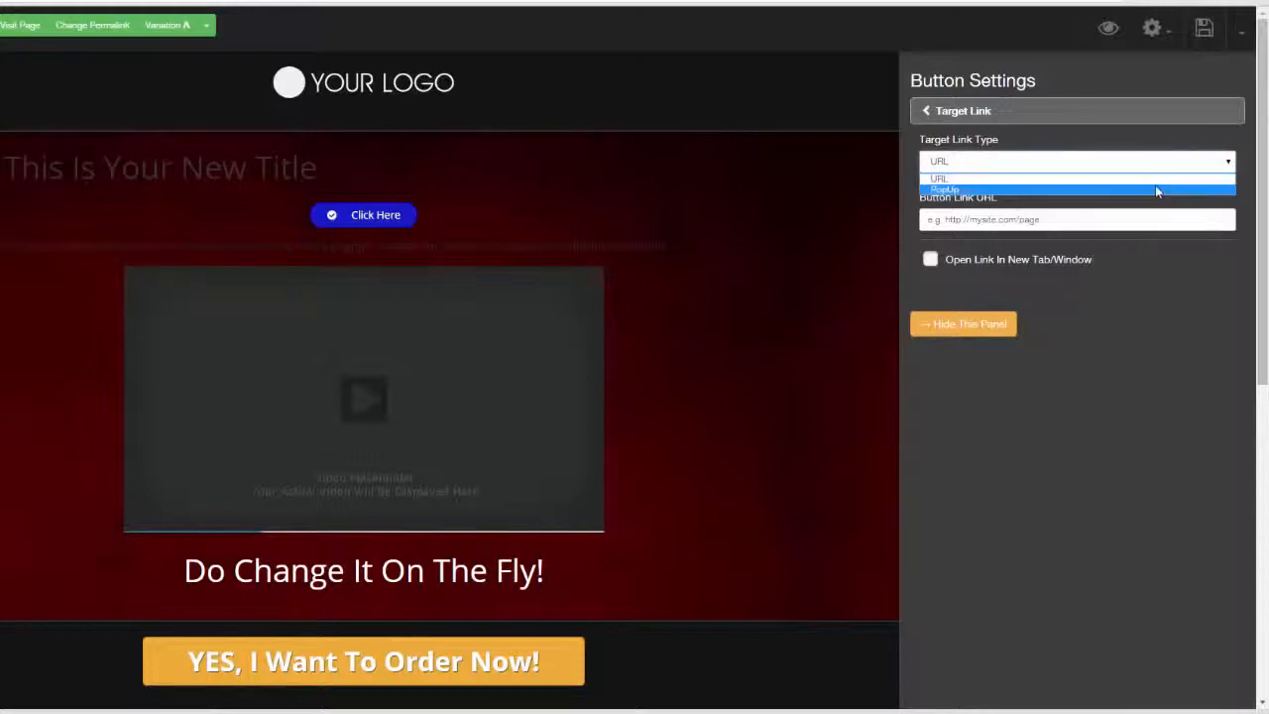
pyautogui.click(1155, 184)
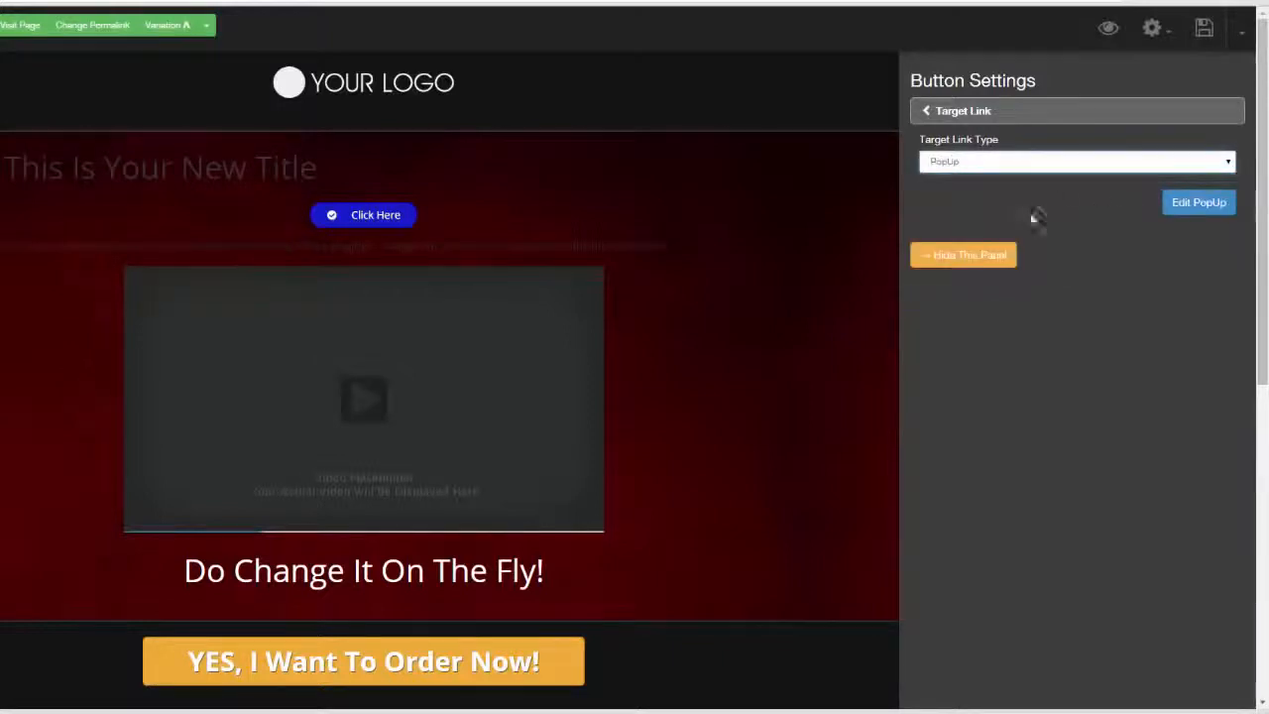
pyautogui.click(1195, 208)
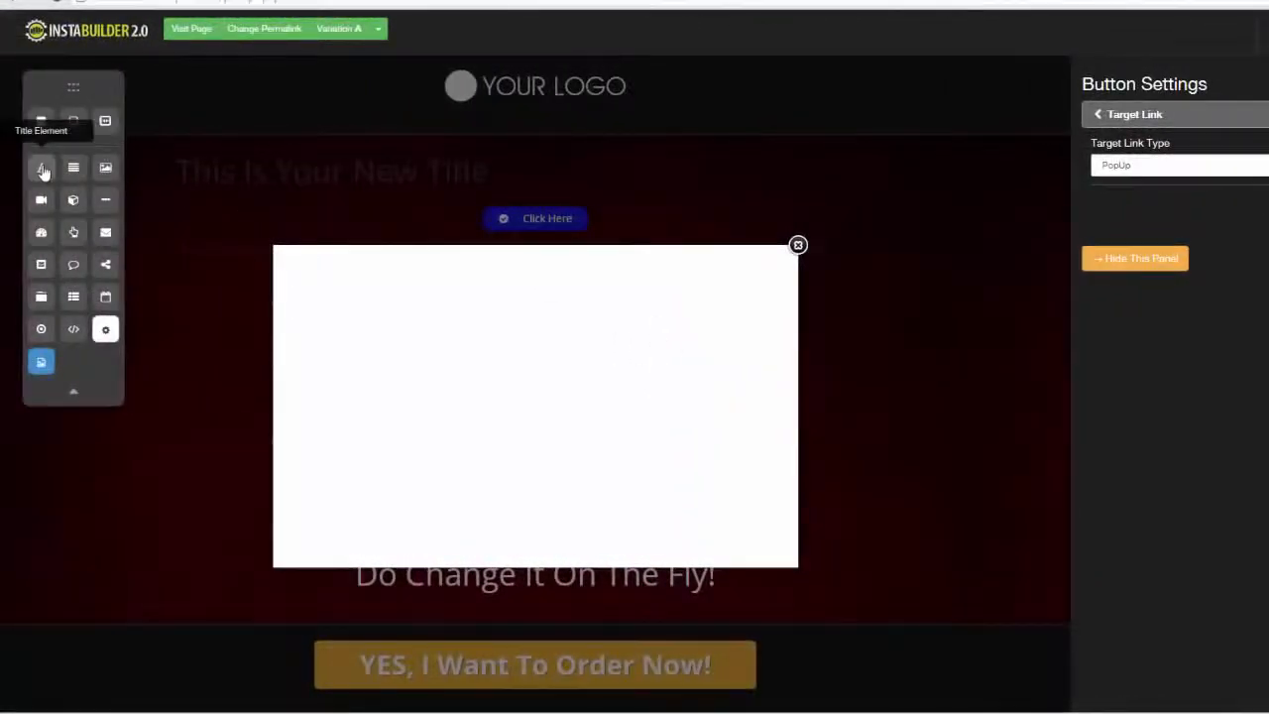
# Add a title element at the top of the blank popup and open its text for editing
pyautogui.moveTo(42, 171); pyautogui.dragTo(525, 275)
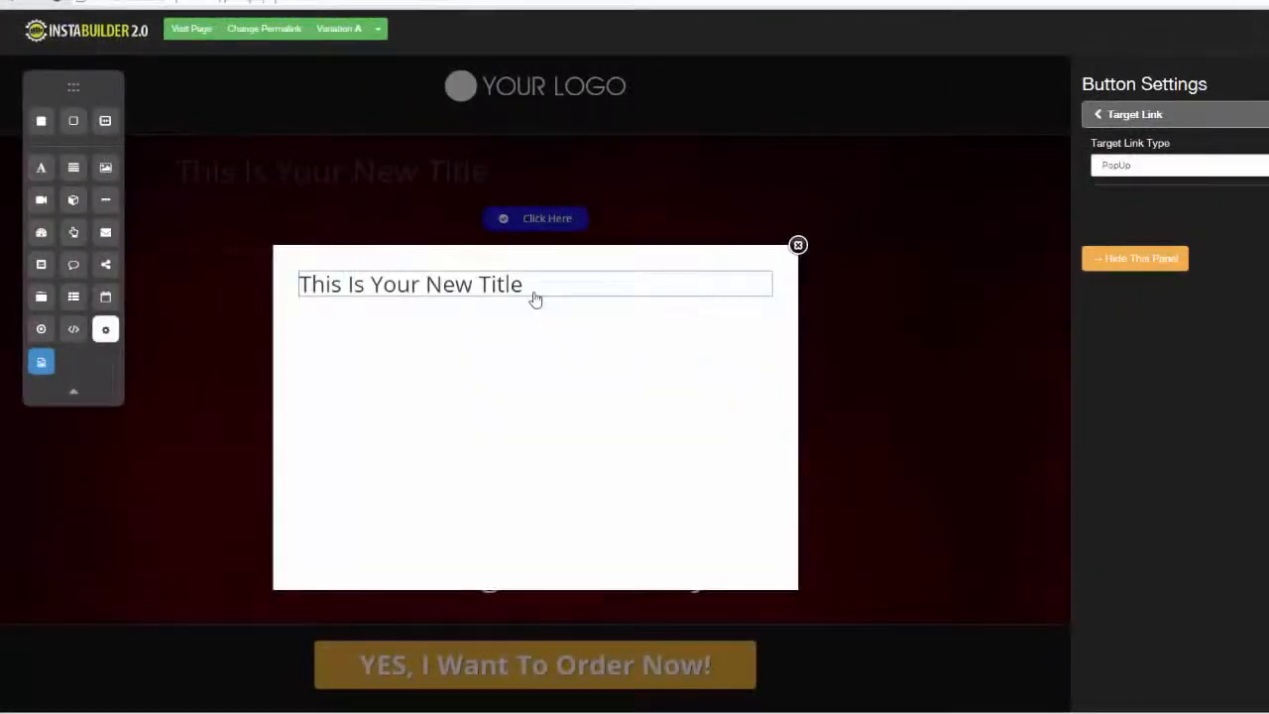
pyautogui.click(690, 319)
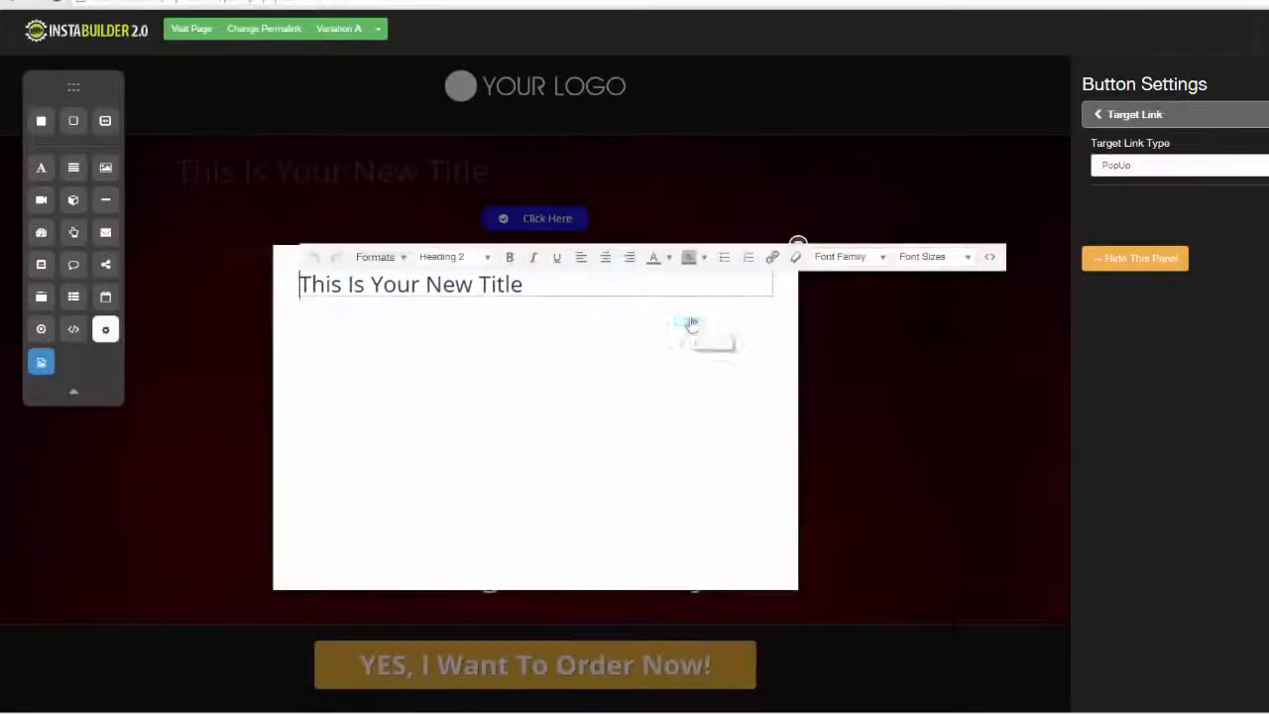
# Center the popup's title and fill the popup with an opt-in form and a text element beneath the title
pyautogui.click(604, 257)
pyautogui.click(594, 374)
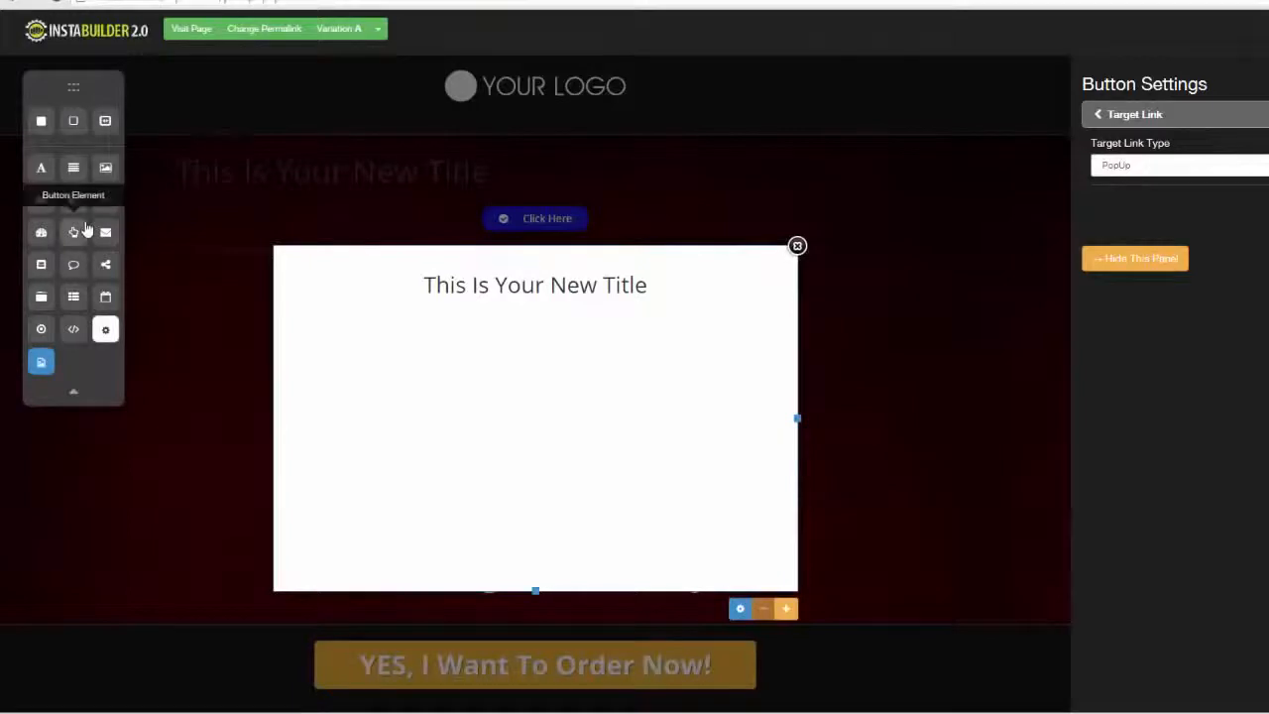
pyautogui.moveTo(178, 298); pyautogui.dragTo(556, 326)
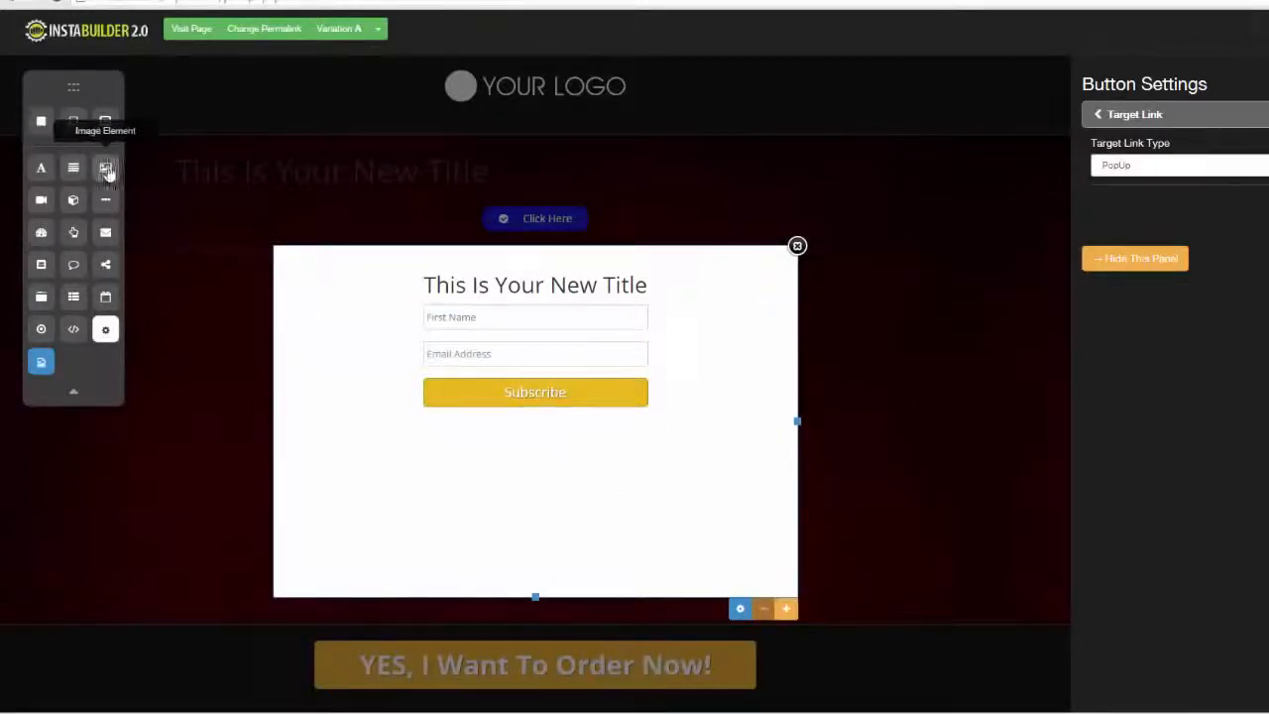
pyautogui.moveTo(74, 168); pyautogui.dragTo(476, 309)
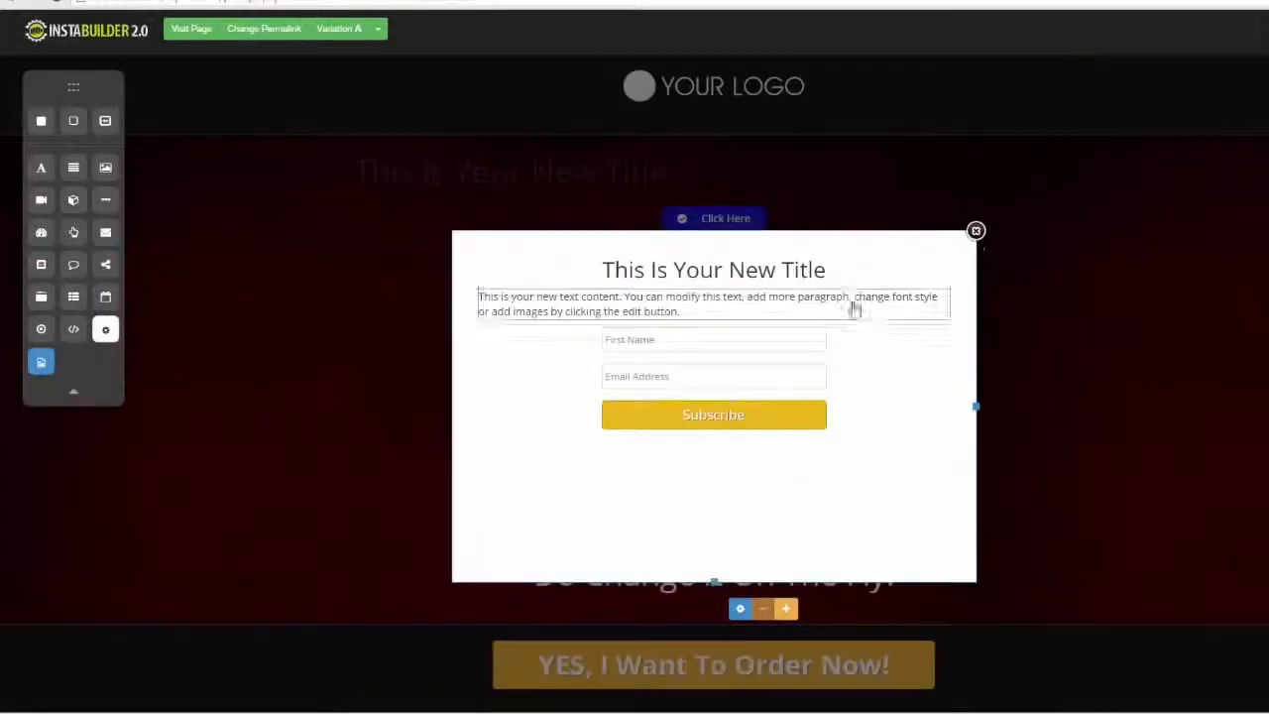
pyautogui.click(975, 231)
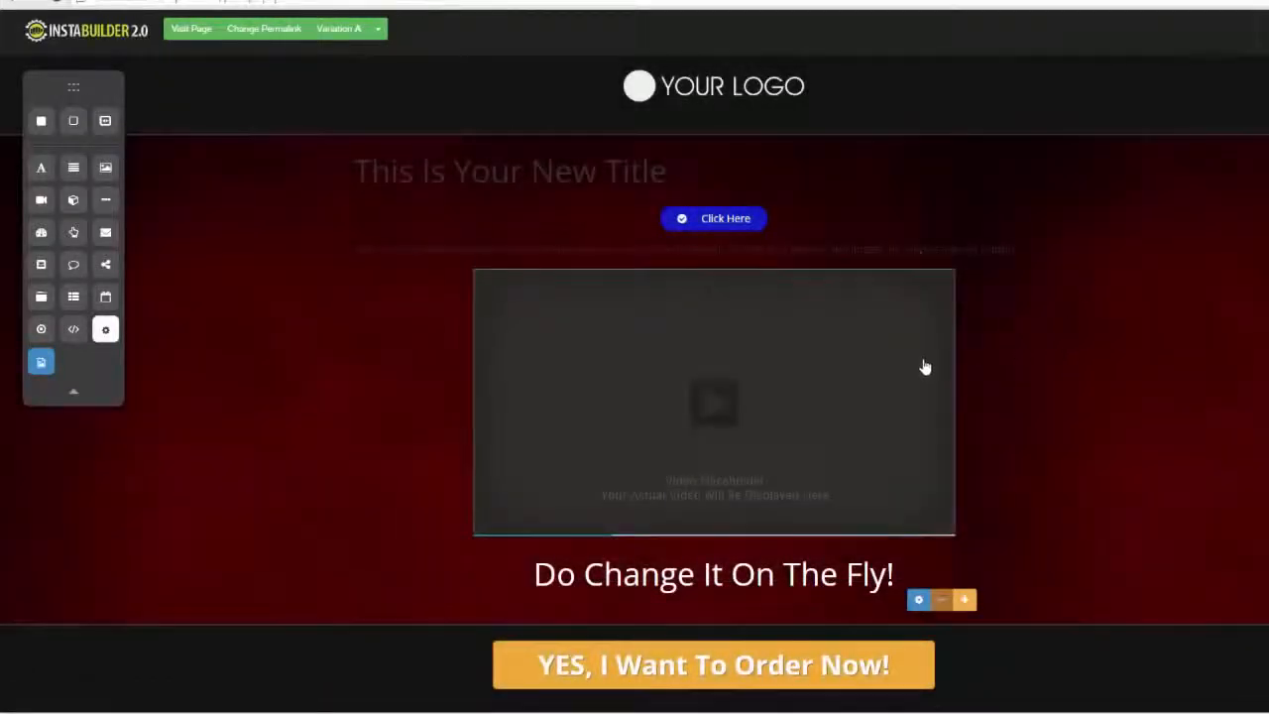
# Delete the text element and the video placeholder beneath the Click Here button
pyautogui.moveTo(935, 255)
pyautogui.click(1059, 275)
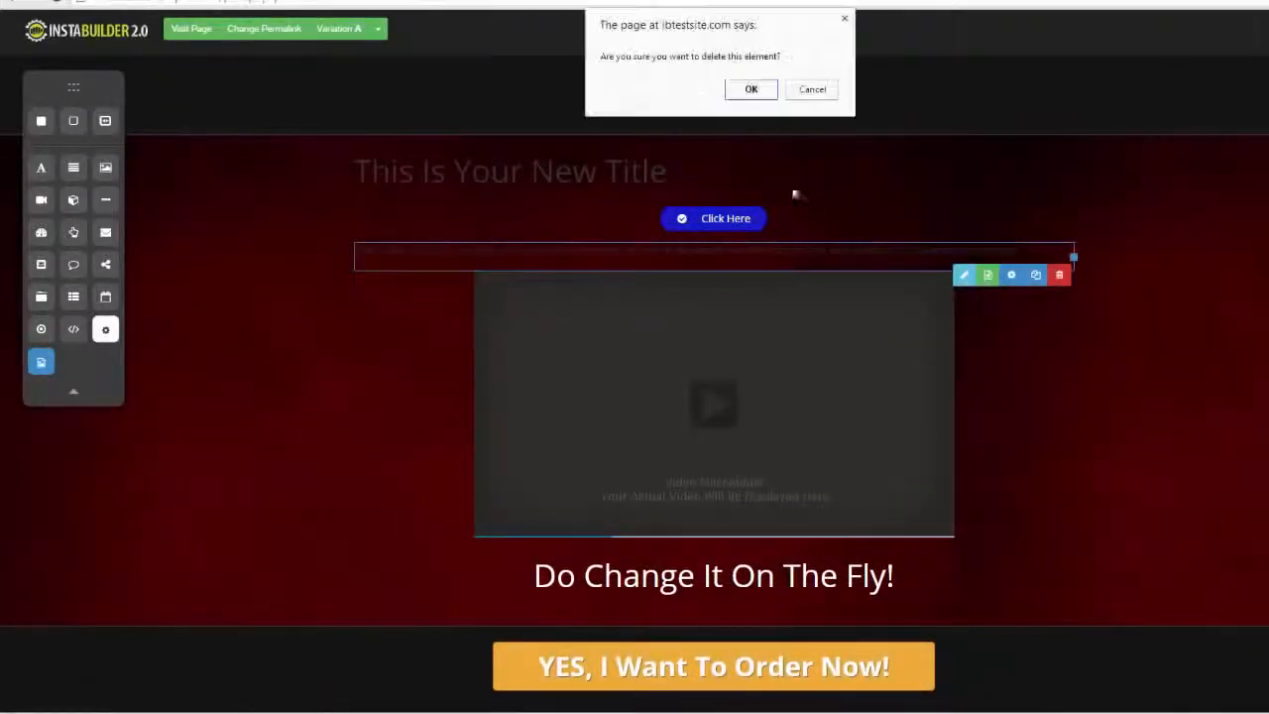
pyautogui.click(752, 89)
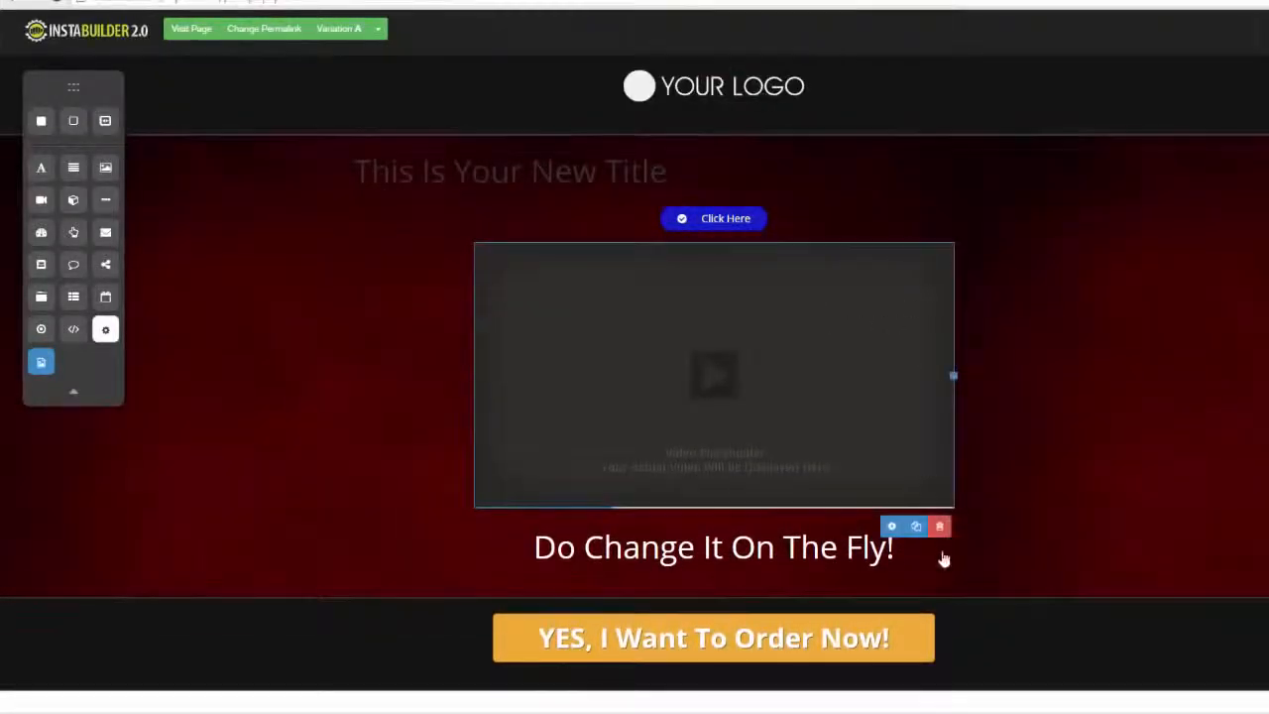
pyautogui.click(940, 526)
pyautogui.click(750, 88)
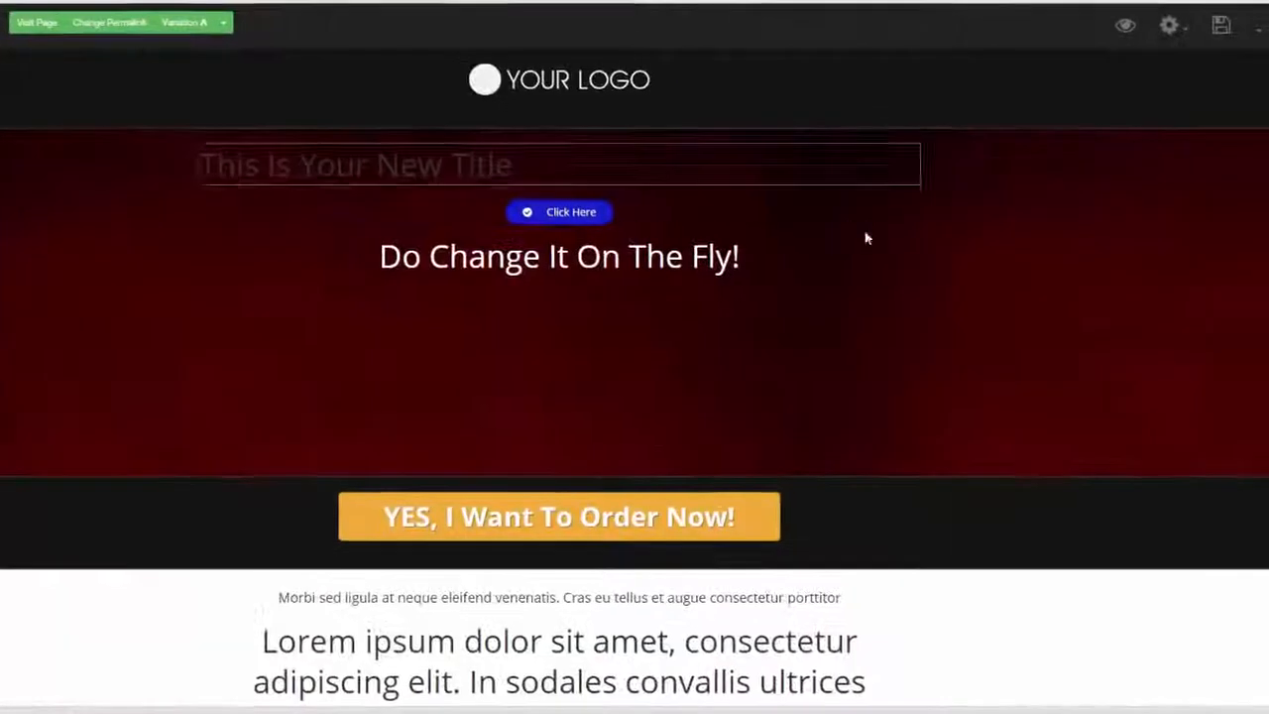
# Change the page template to the blue Sales Page design with the "Your Fancy Headline Goes Here..." headline
pyautogui.click(1162, 42)
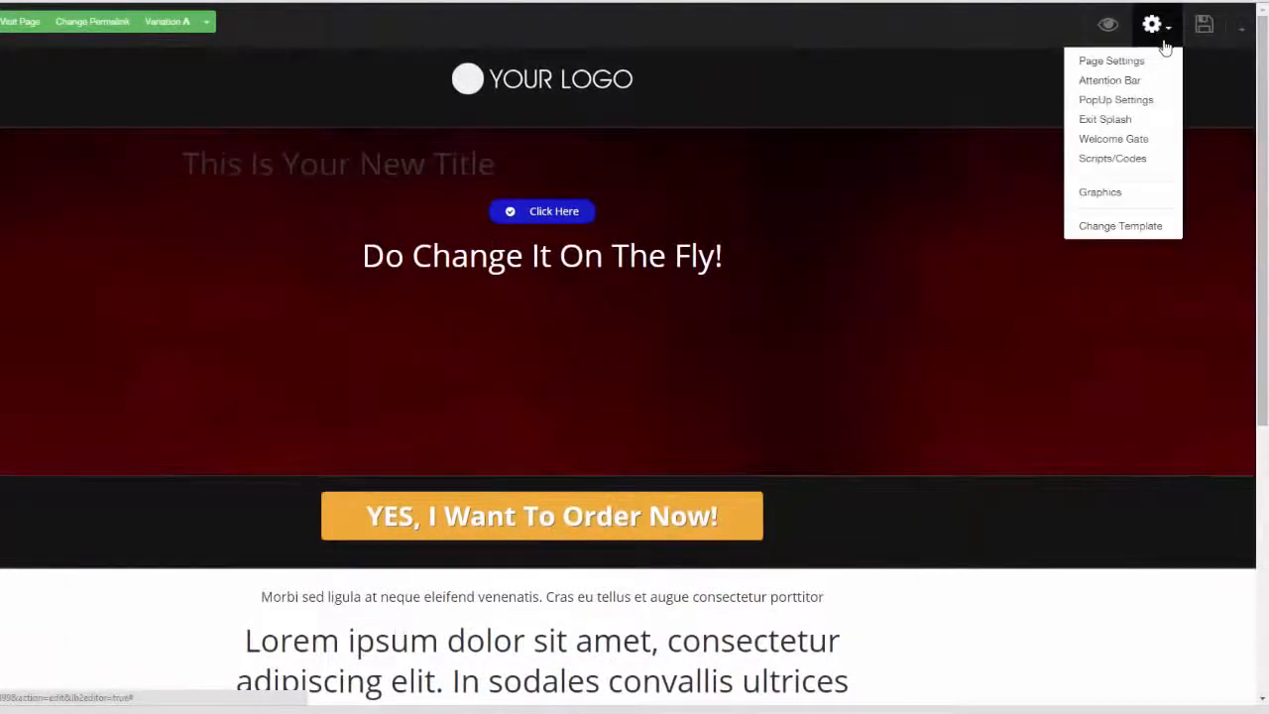
pyautogui.click(1137, 228)
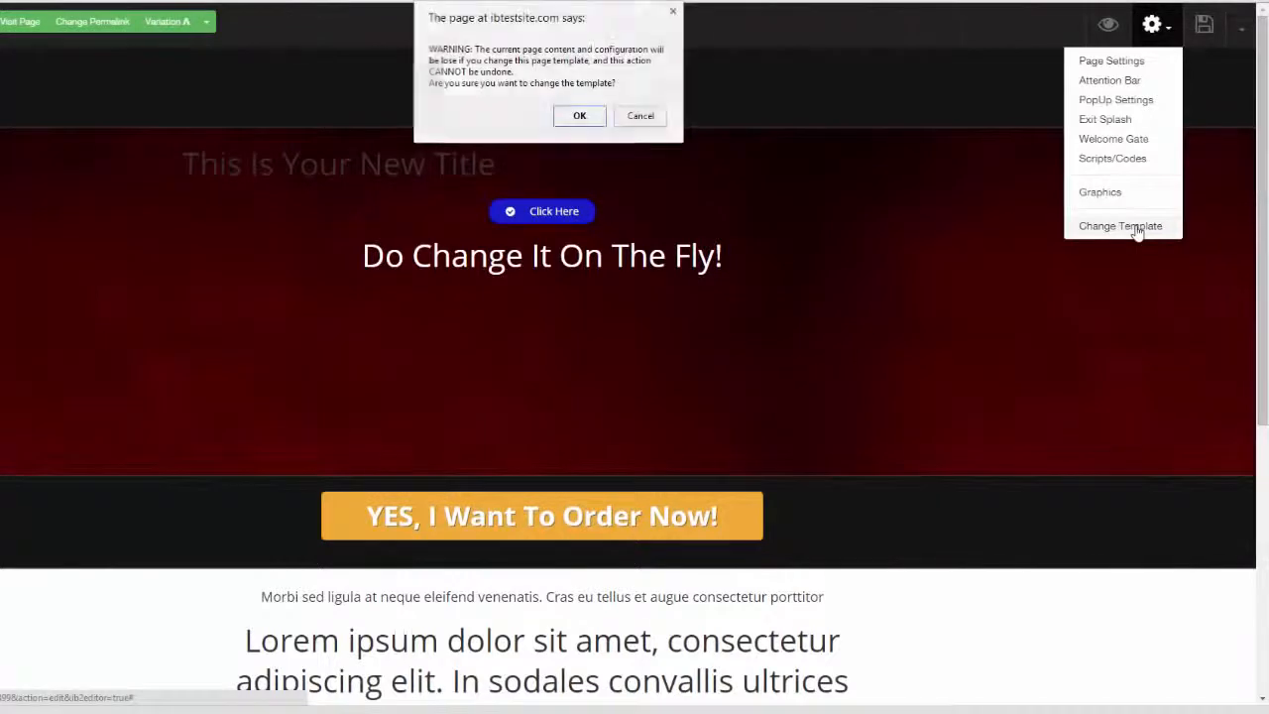
pyautogui.click(577, 118)
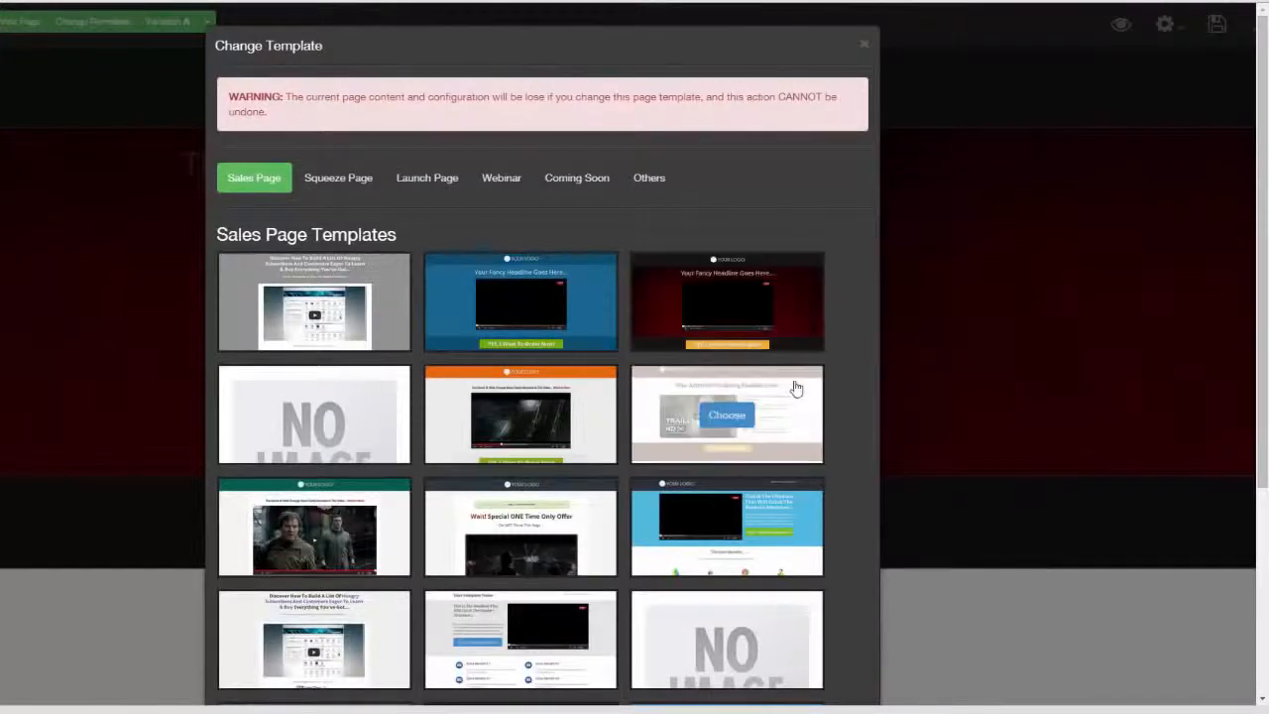
pyautogui.moveTo(595, 326)
pyautogui.click(515, 300)
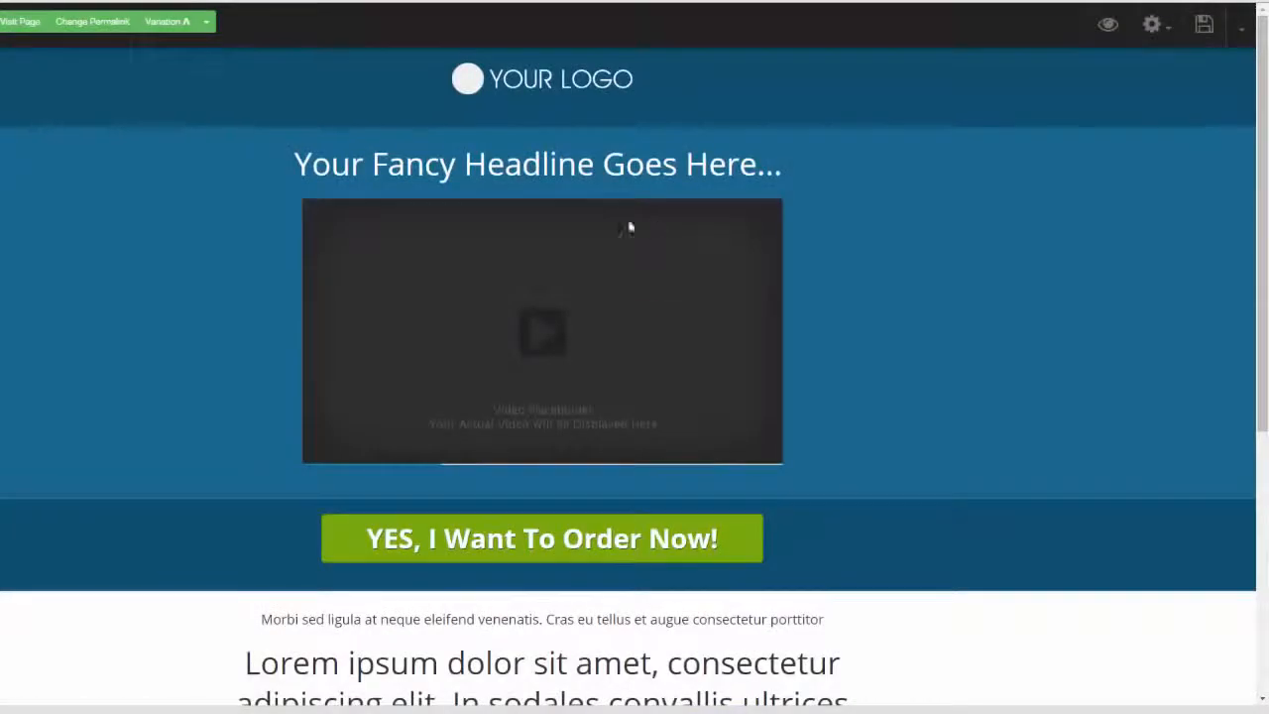
# Delete the video placeholder and the headline from the section below the logo
pyautogui.click(658, 277)
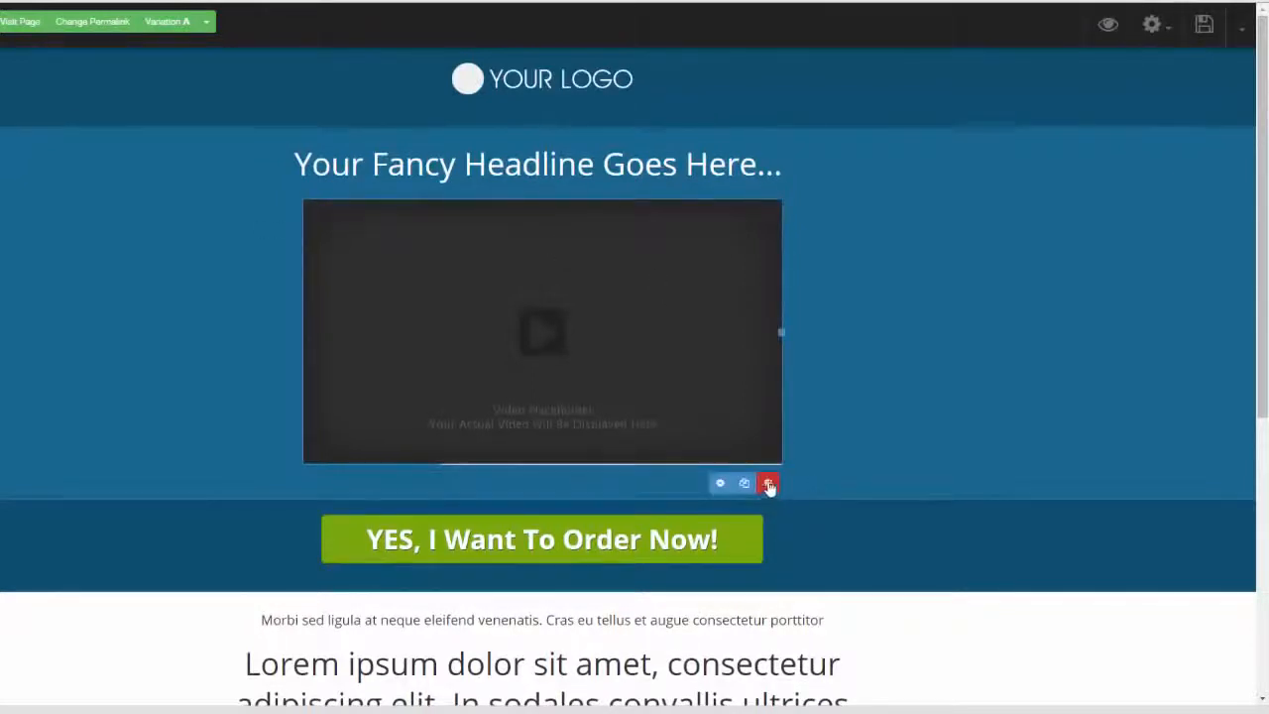
pyautogui.click(767, 483)
pyautogui.click(578, 83)
pyautogui.moveTo(830, 172)
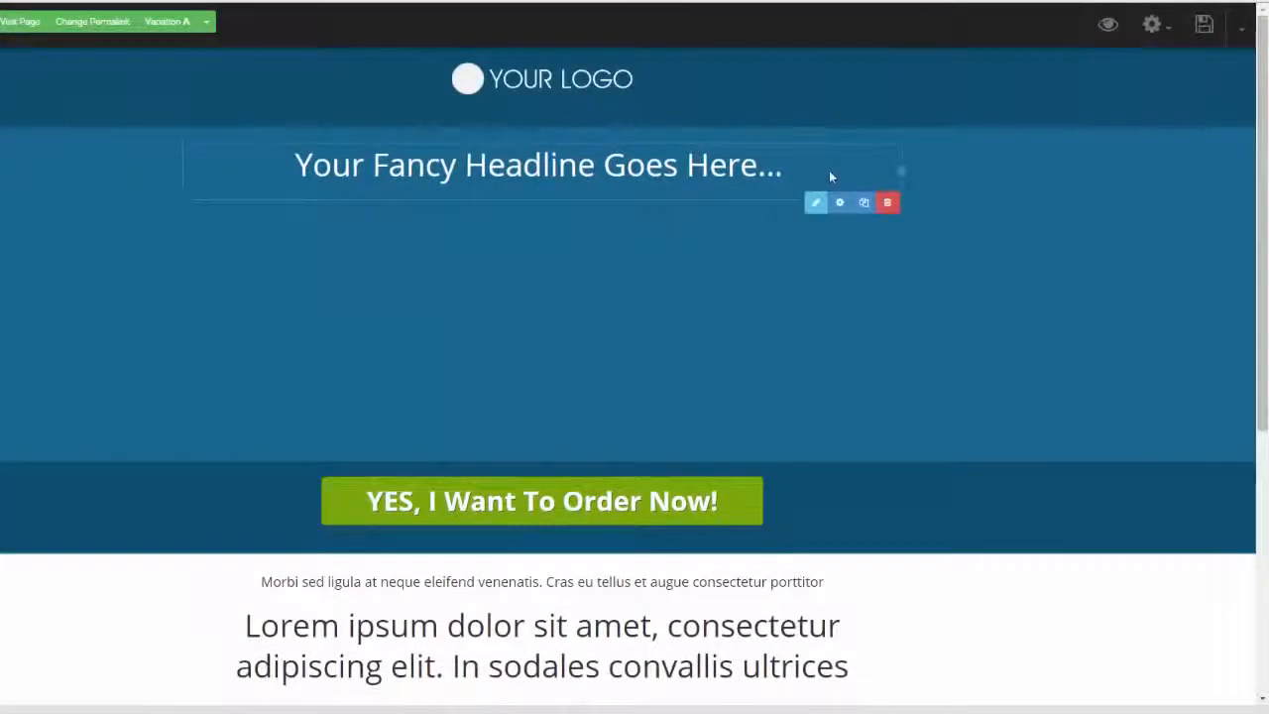
pyautogui.click(887, 203)
pyautogui.click(580, 85)
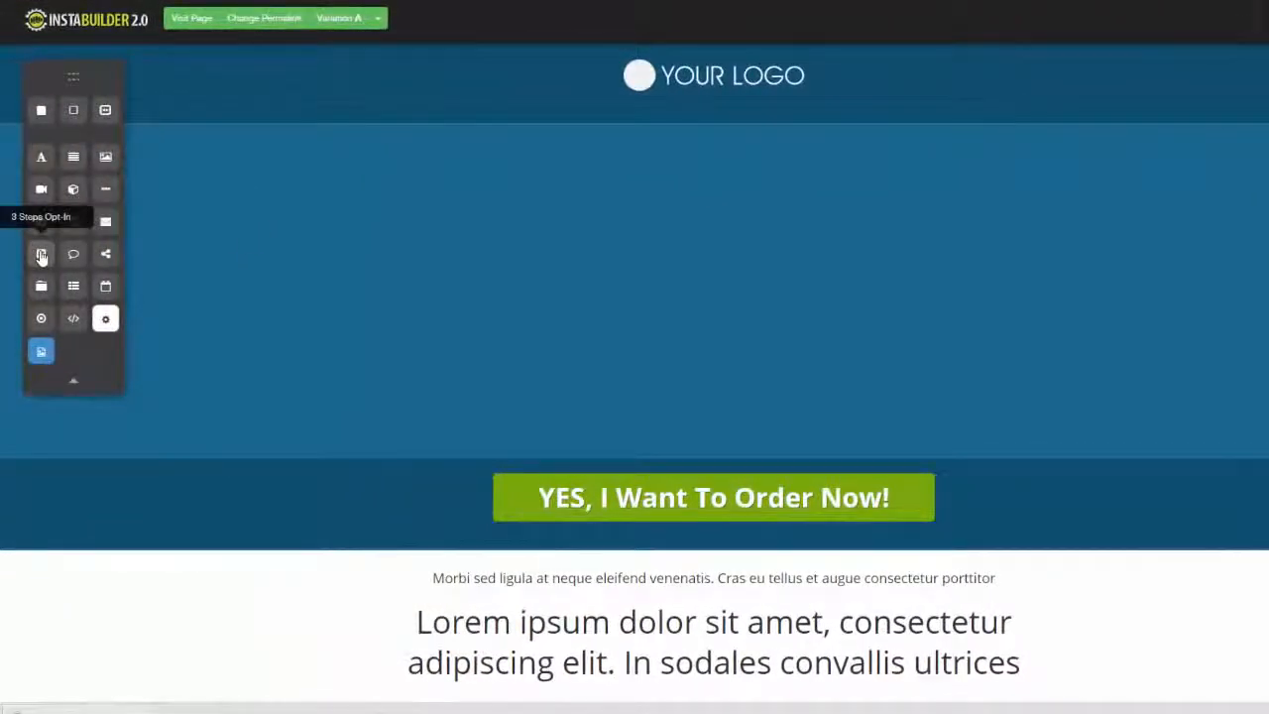
# Add a 3 Steps Opt-In element to the empty section below the logo and advance it to its registration step
pyautogui.moveTo(42, 256); pyautogui.dragTo(866, 232)
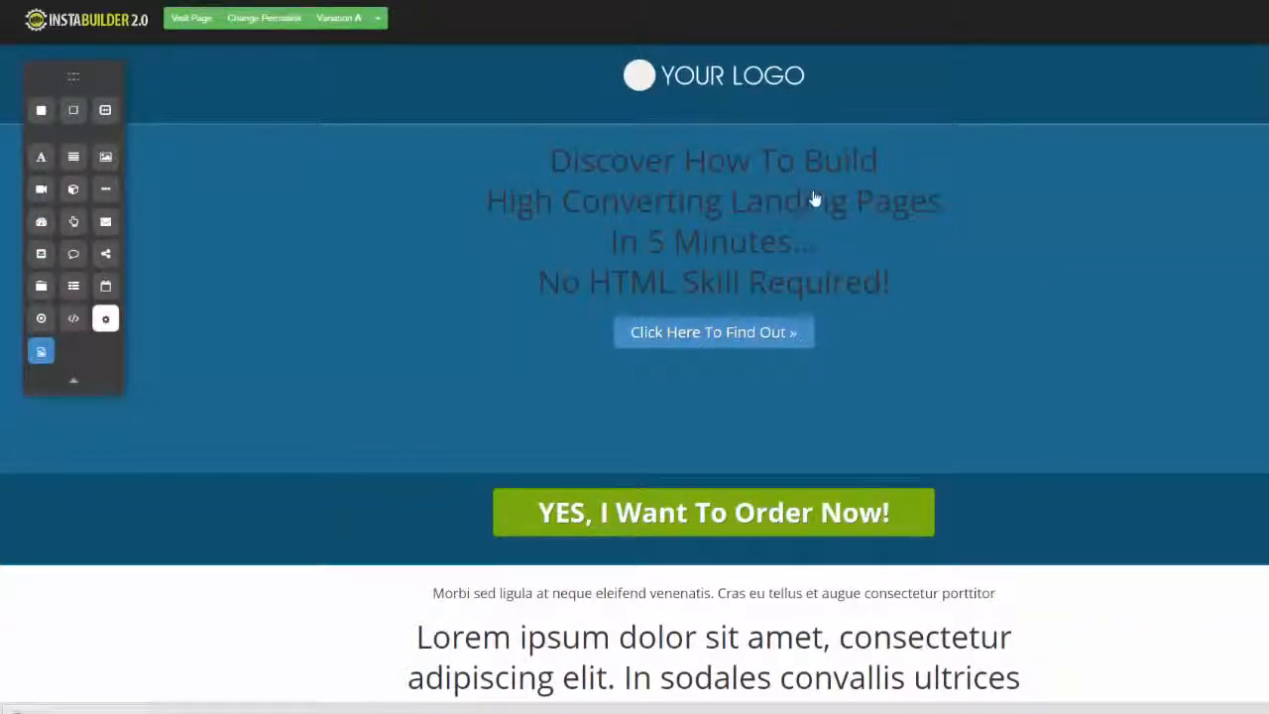
pyautogui.moveTo(756, 325)
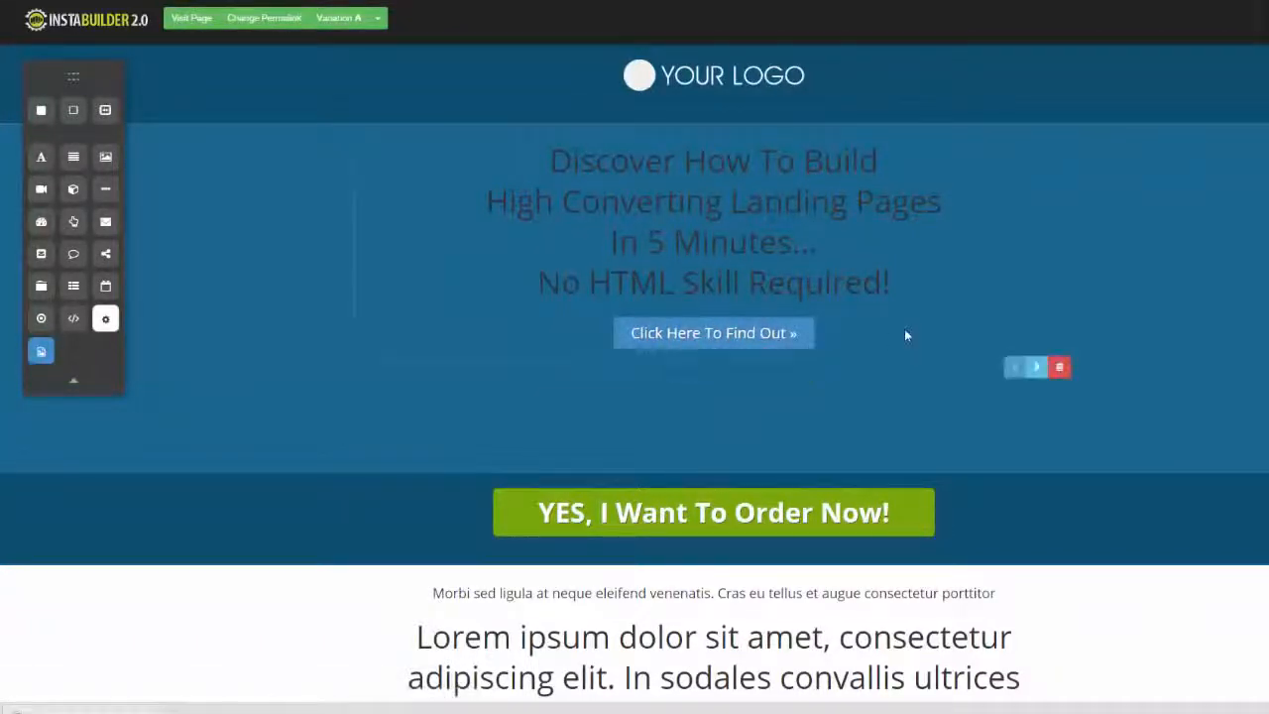
pyautogui.click(1037, 369)
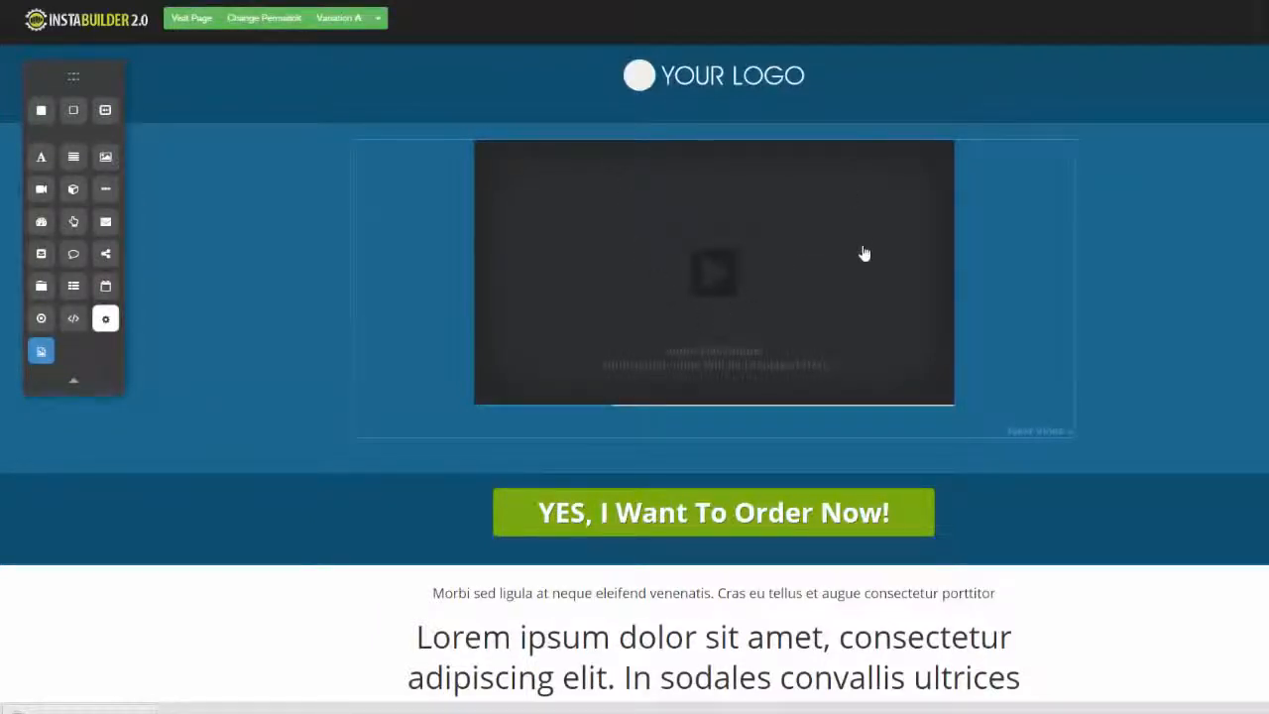
pyautogui.click(1023, 432)
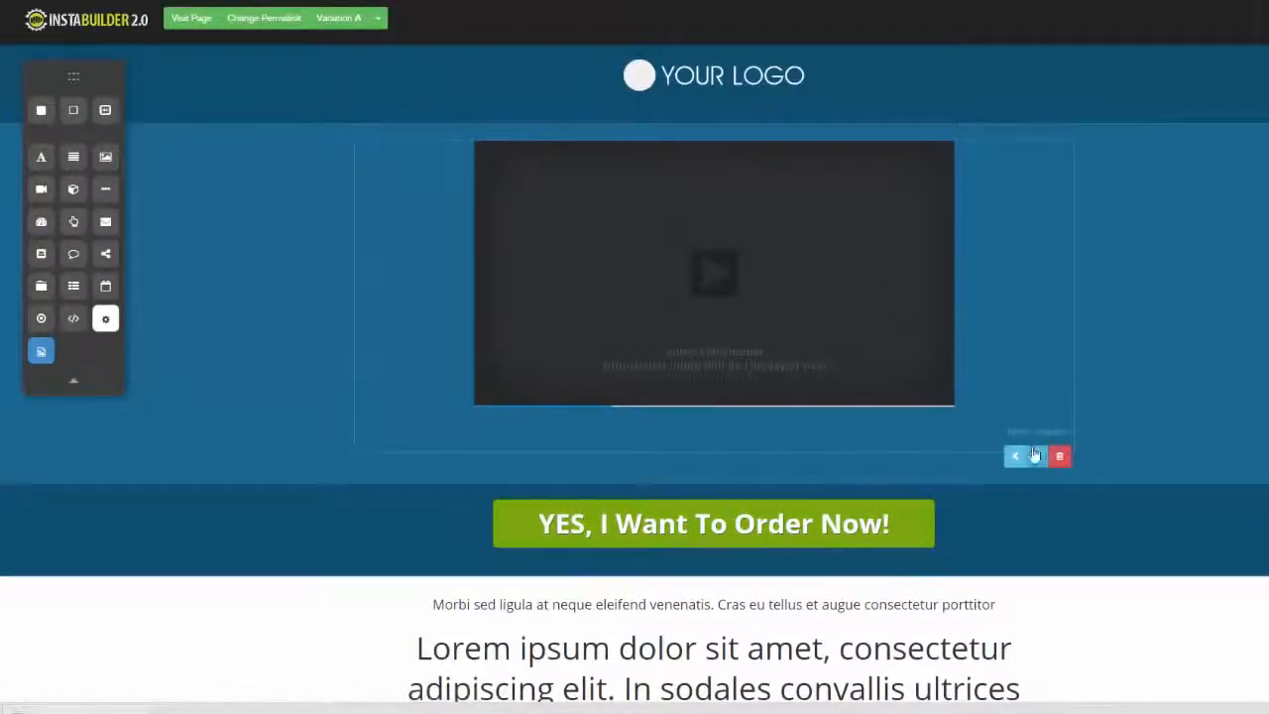
pyautogui.click(1037, 457)
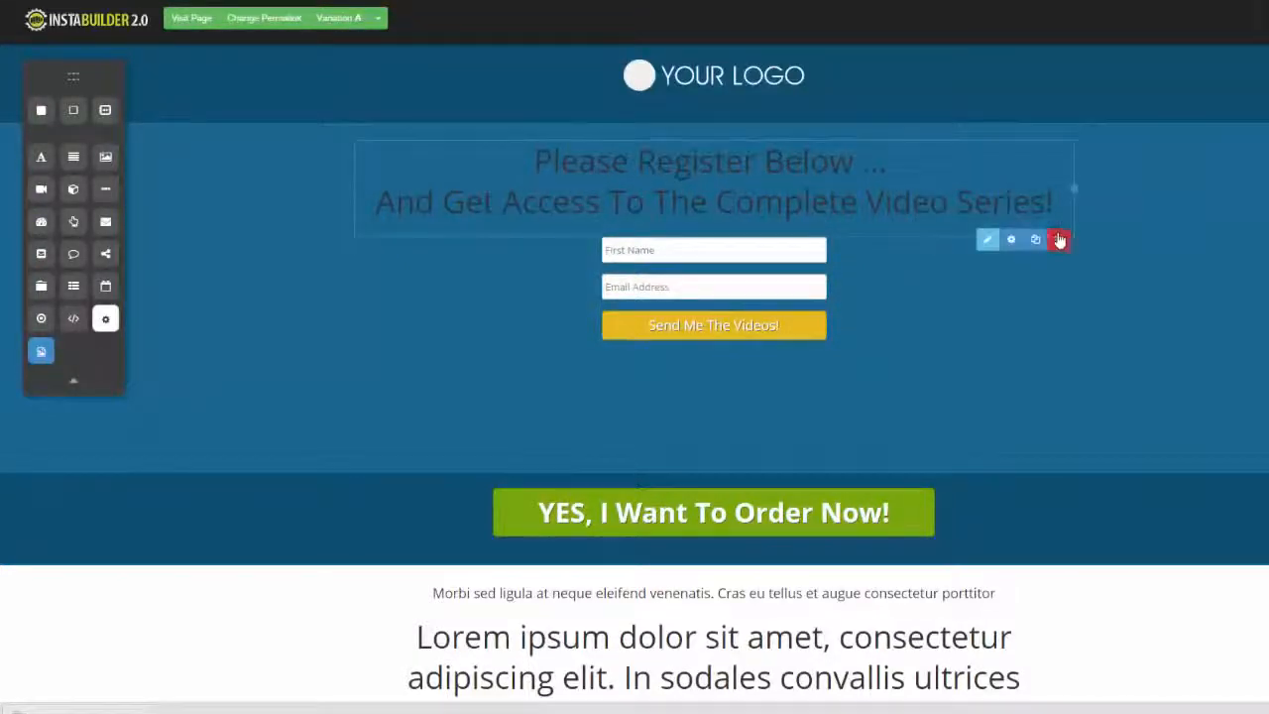
# Delete the registration step's headline and the whole 3 Steps Opt-In element
pyautogui.click(1059, 240)
pyautogui.click(775, 82)
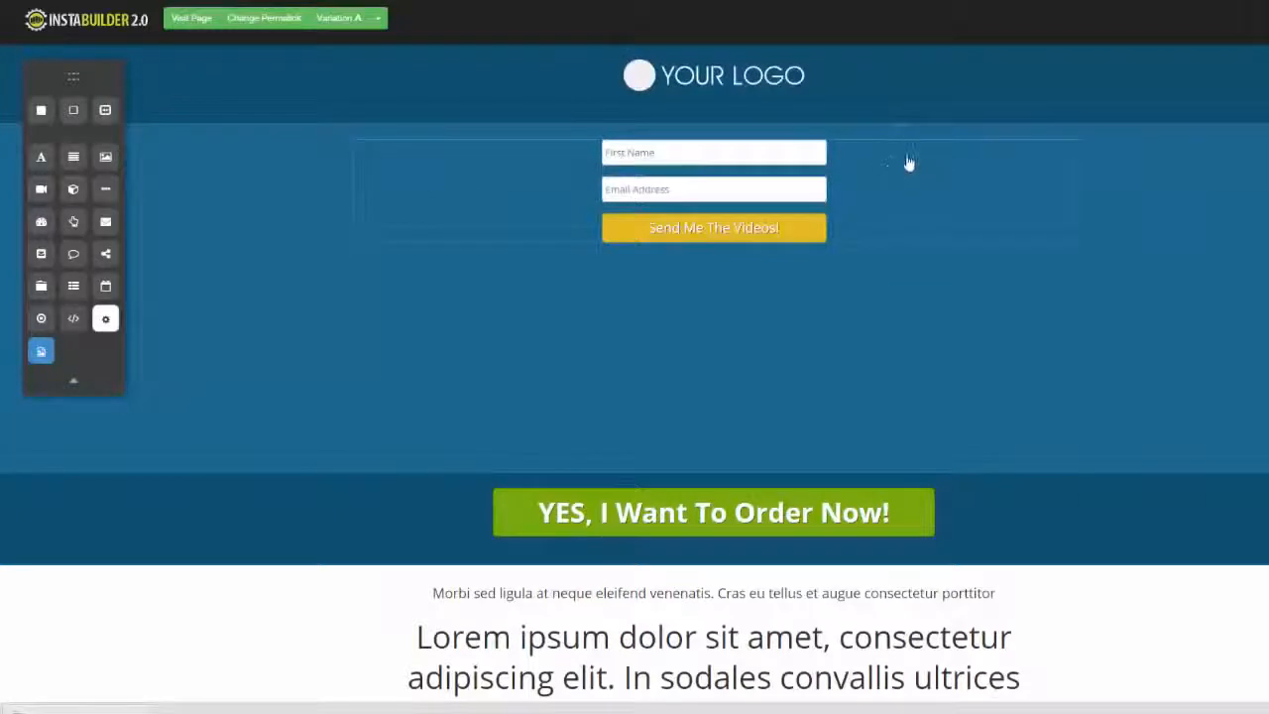
pyautogui.click(1059, 261)
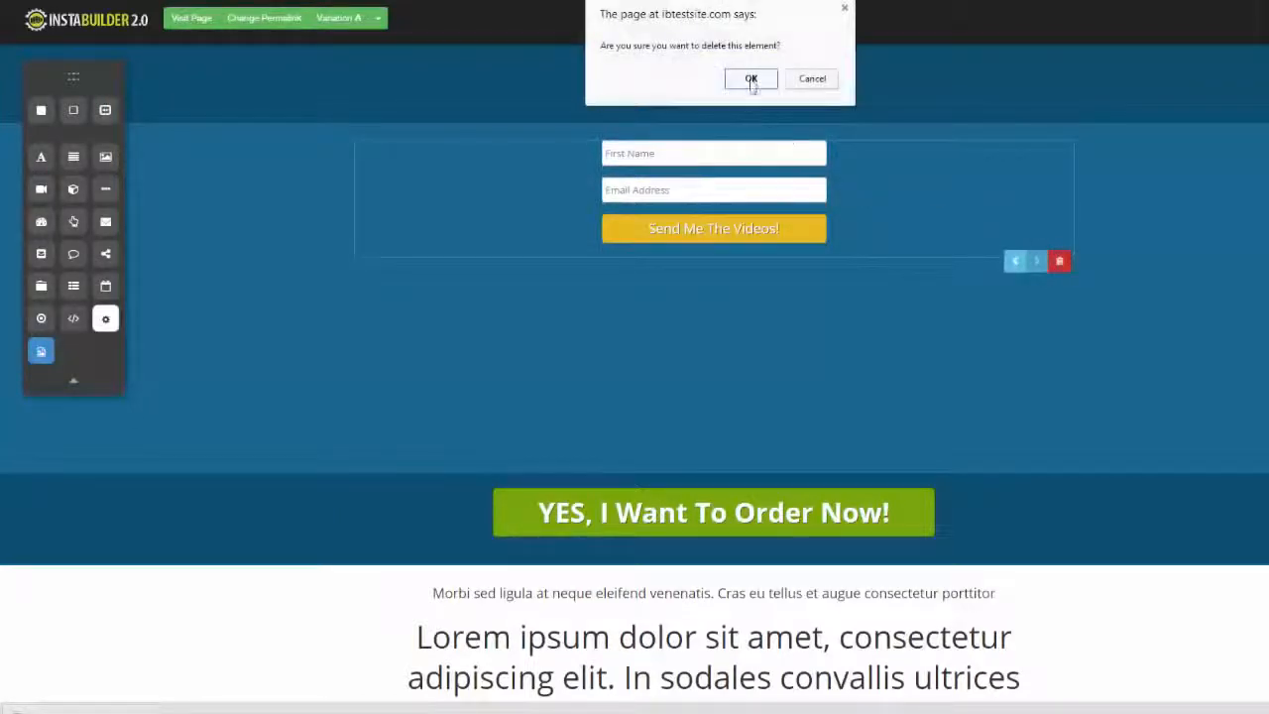
pyautogui.click(751, 79)
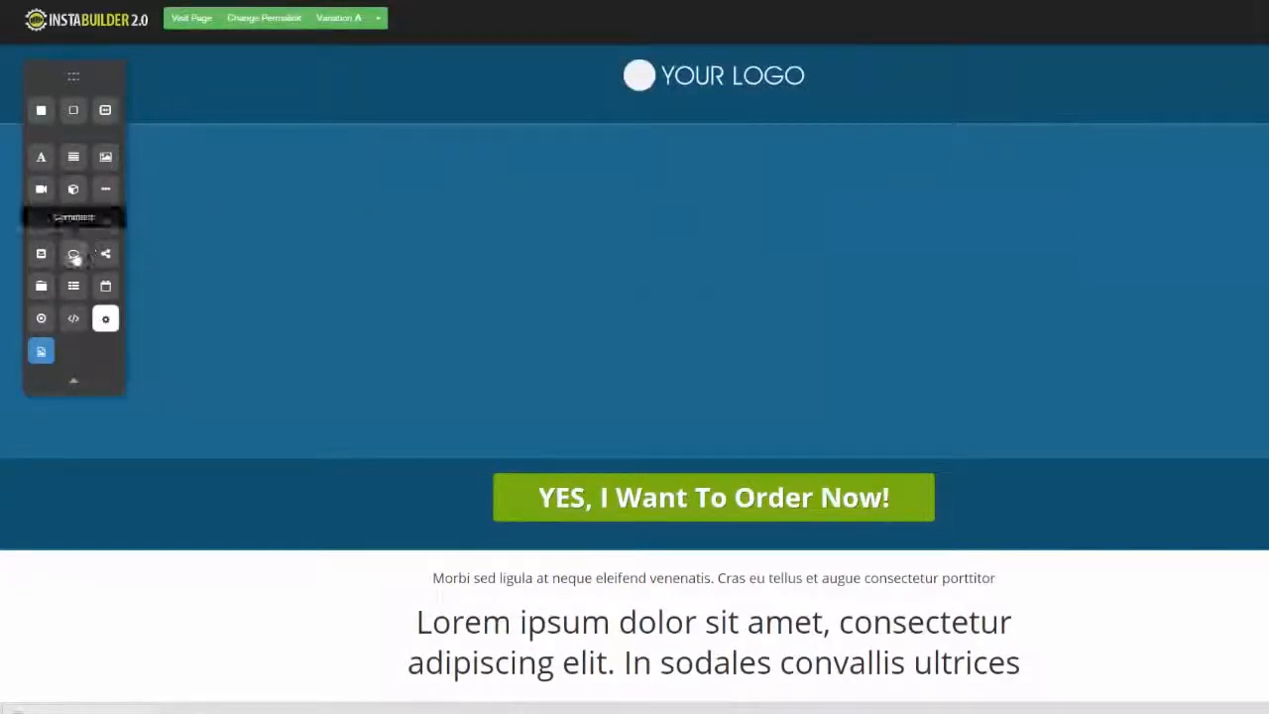
# Add a comments element to the section below the logo and a Social Share element beneath it
pyautogui.moveTo(74, 254); pyautogui.dragTo(583, 159)
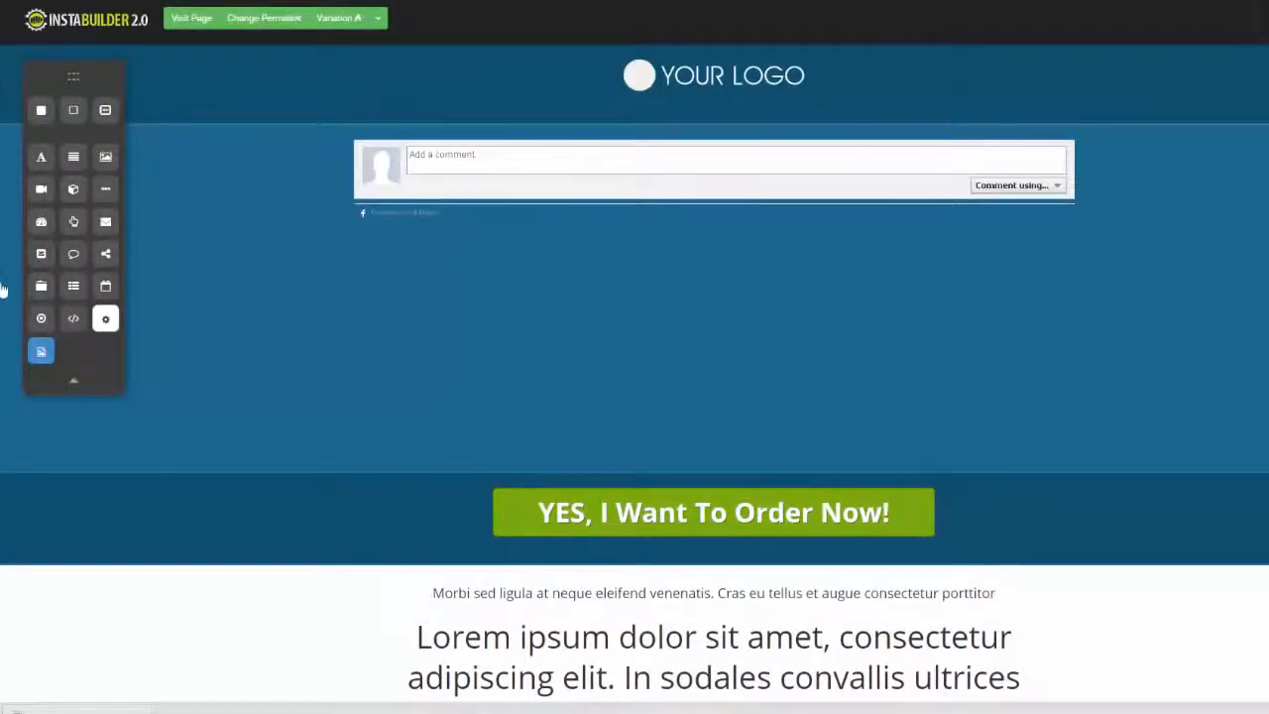
pyautogui.moveTo(105, 254); pyautogui.dragTo(514, 280)
pyautogui.moveTo(557, 282)
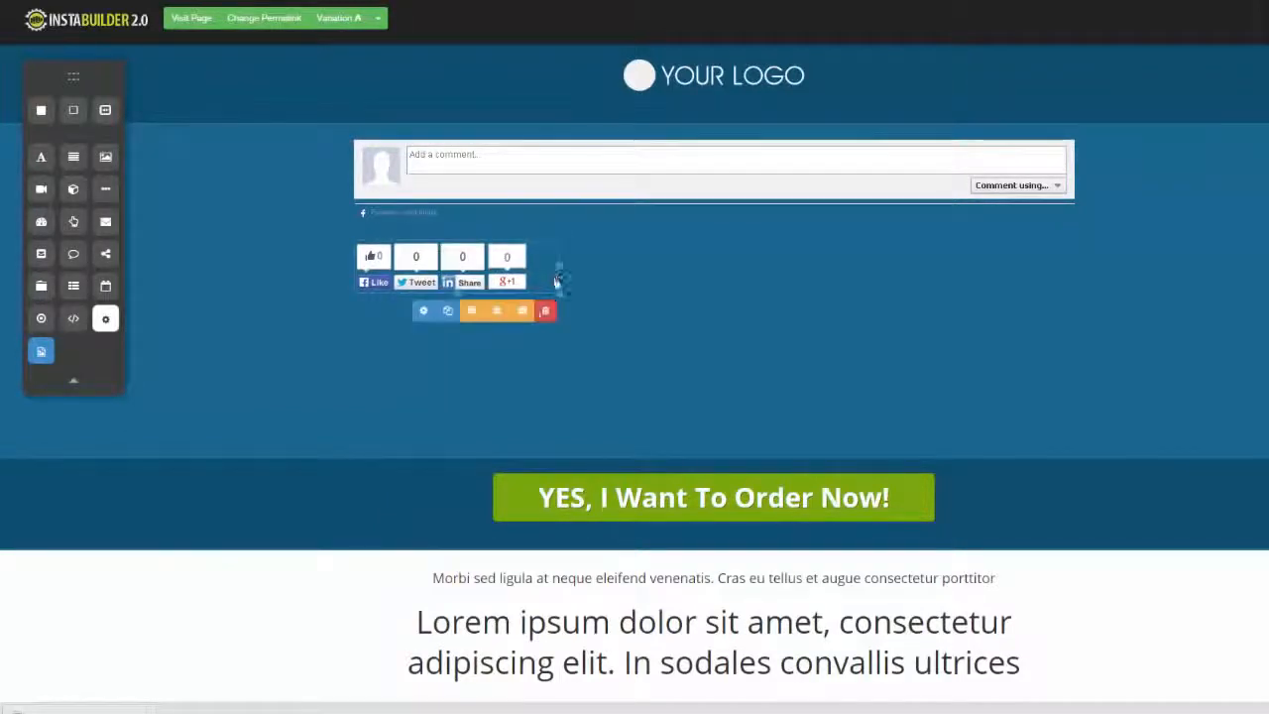
# Set the social share buttons to the Small style and turn off the LinkedIn button
pyautogui.click(424, 311)
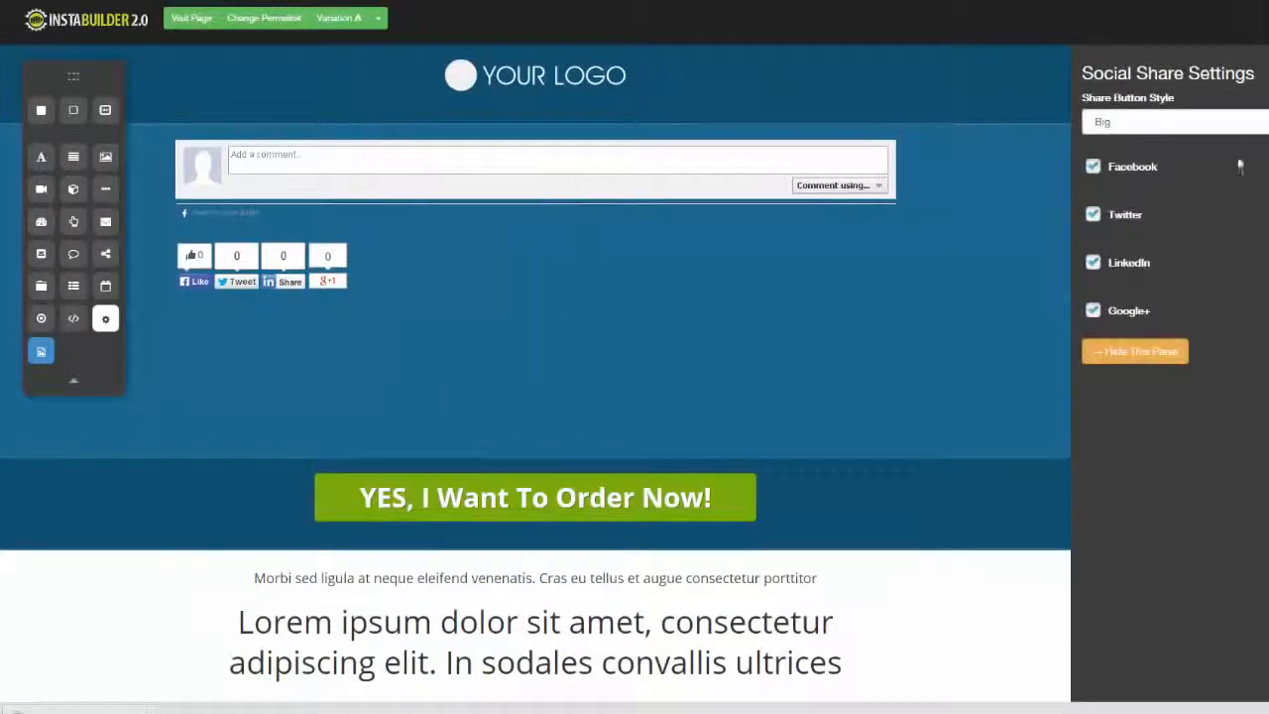
pyautogui.click(1252, 122)
pyautogui.click(1108, 153)
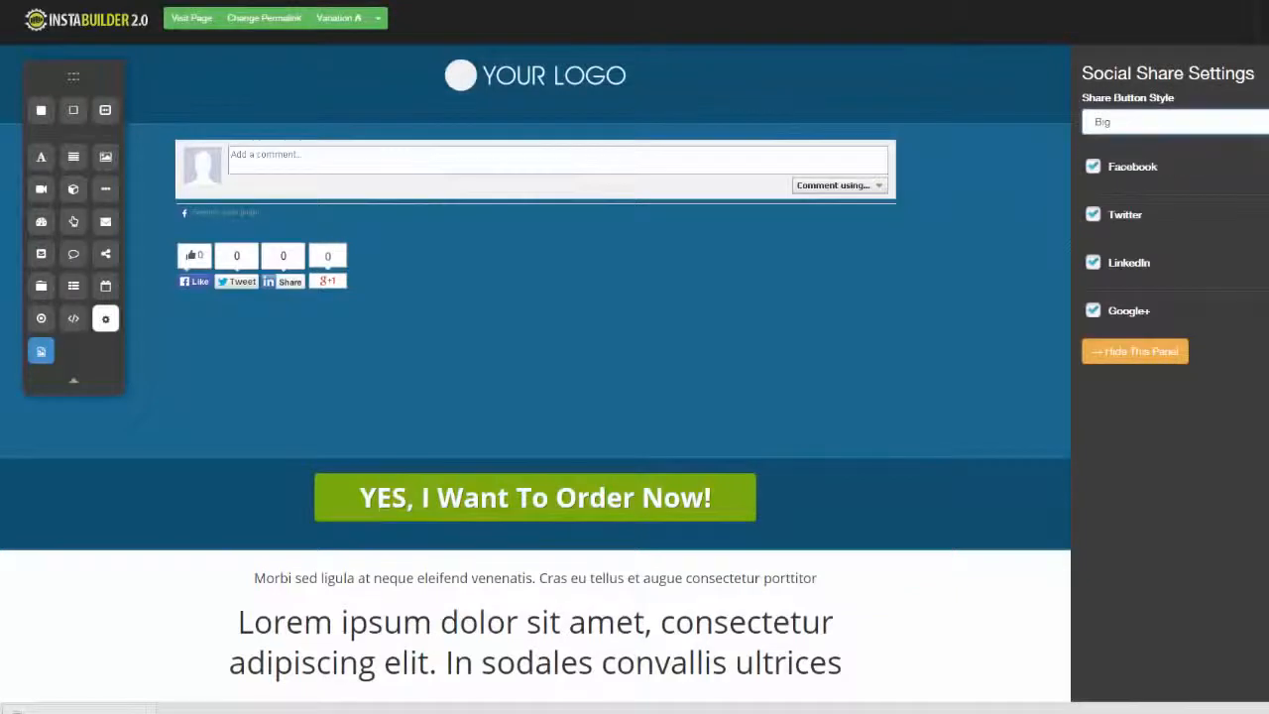
pyautogui.click(1093, 263)
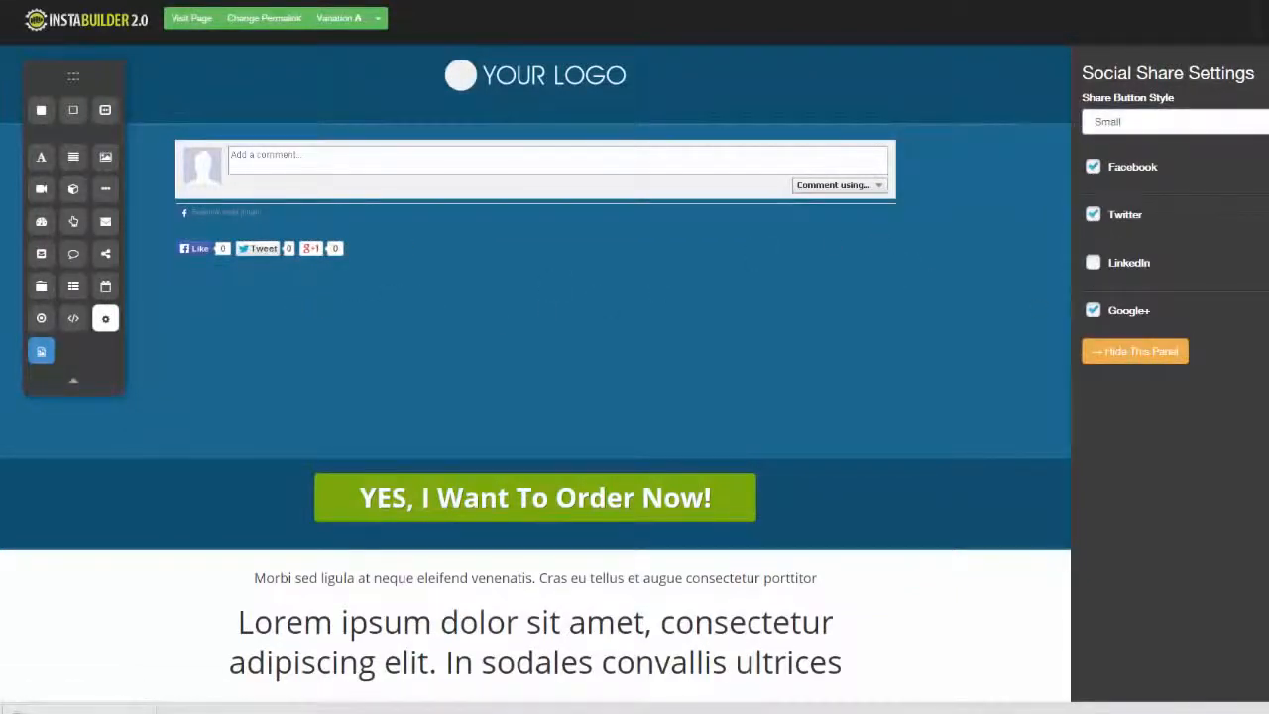
pyautogui.click(1135, 351)
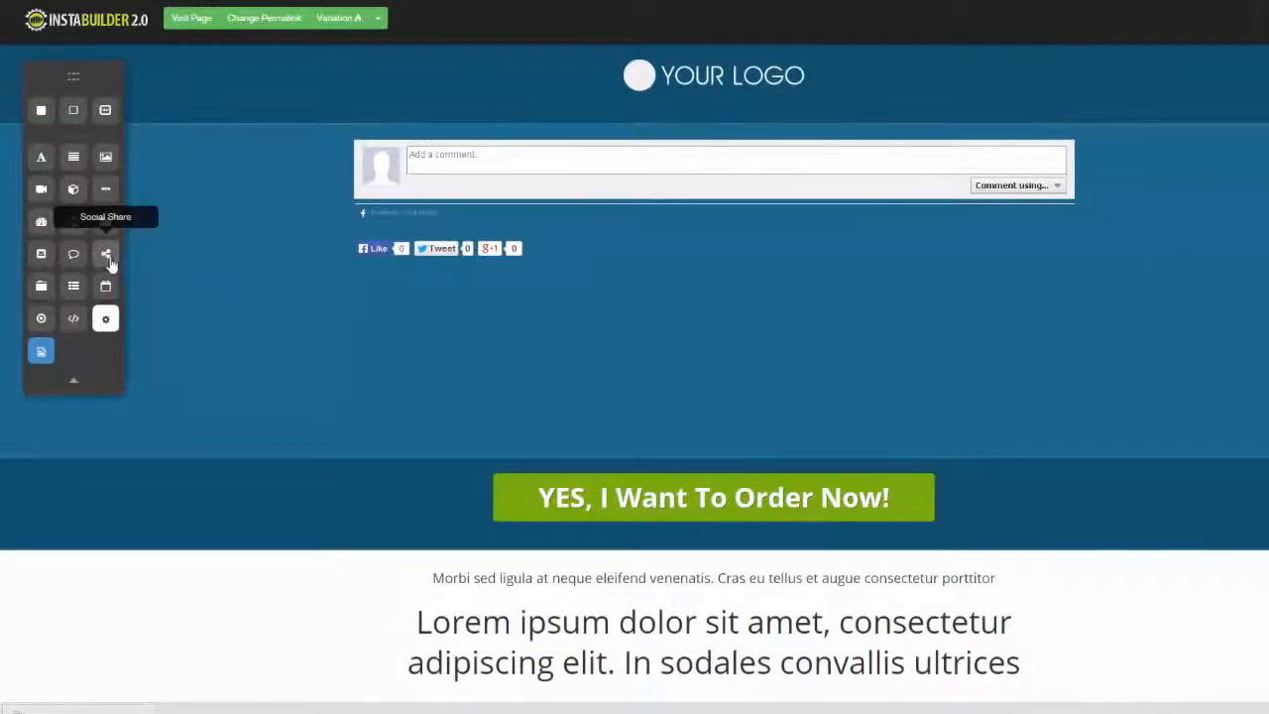
# Add a Tabbed Content element above the share buttons, and delete both it and the comments element
pyautogui.moveTo(40, 285); pyautogui.dragTo(595, 255)
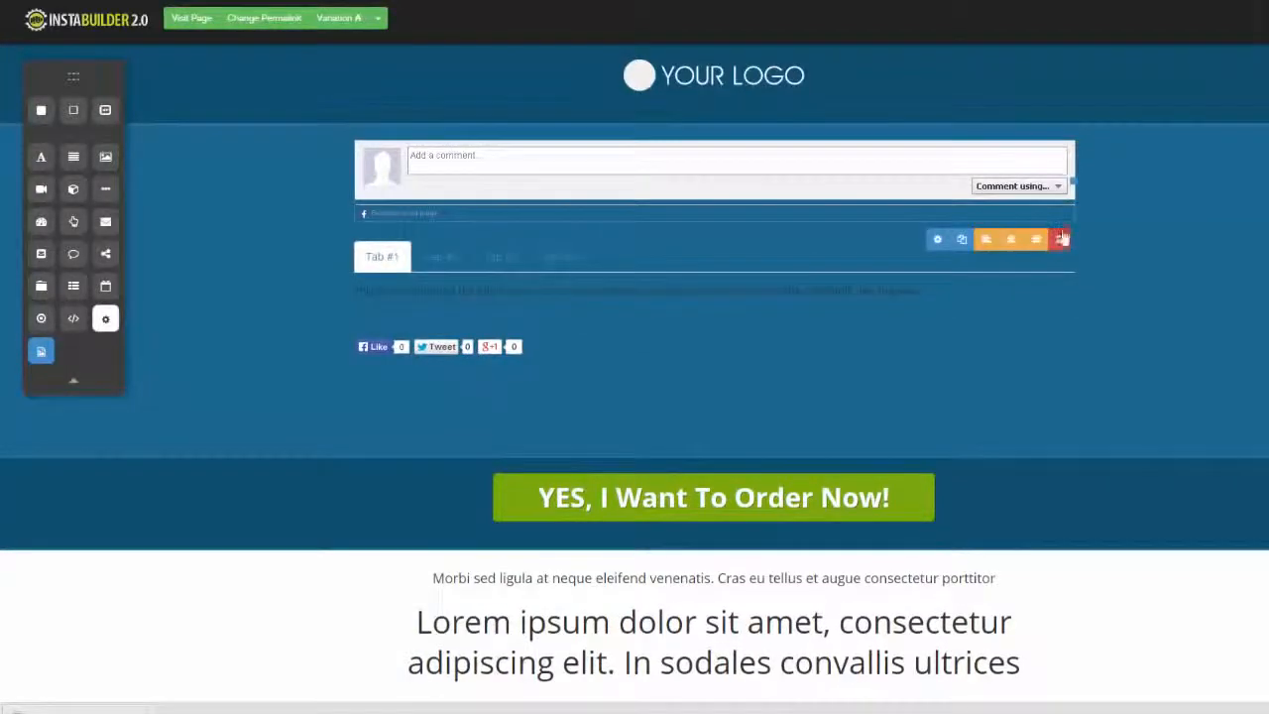
pyautogui.click(1059, 239)
pyautogui.click(755, 81)
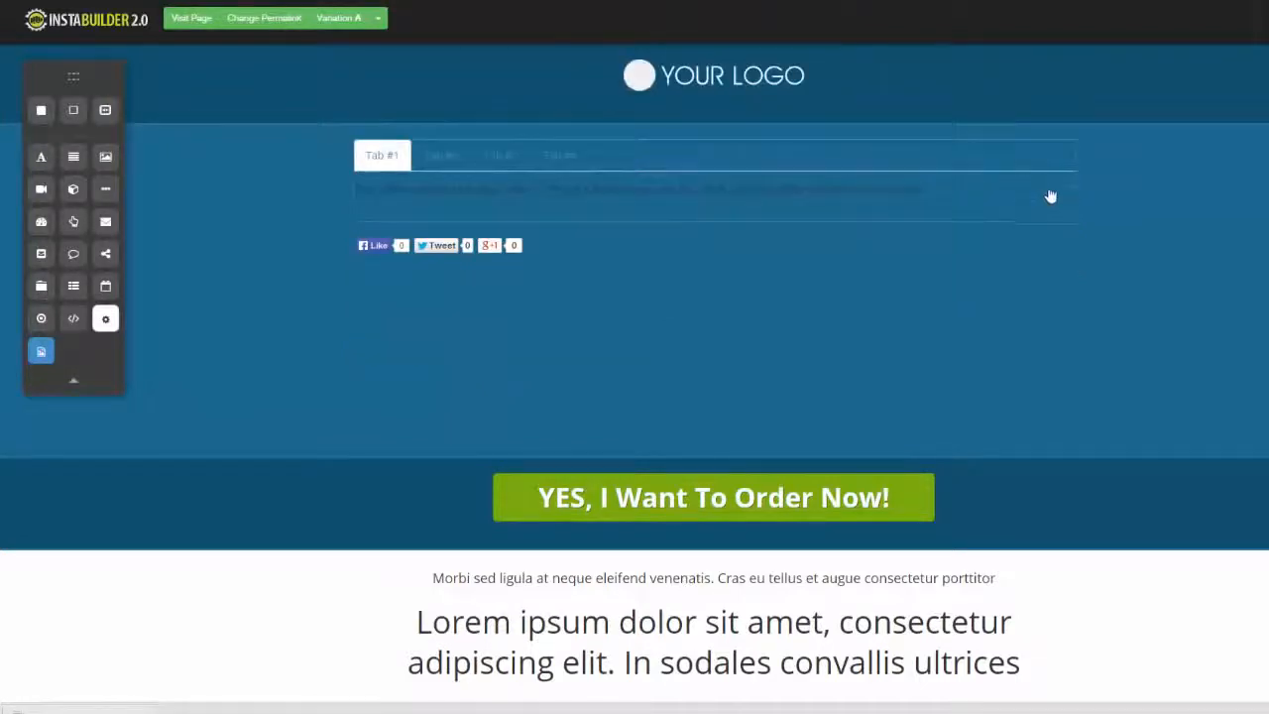
pyautogui.click(1059, 239)
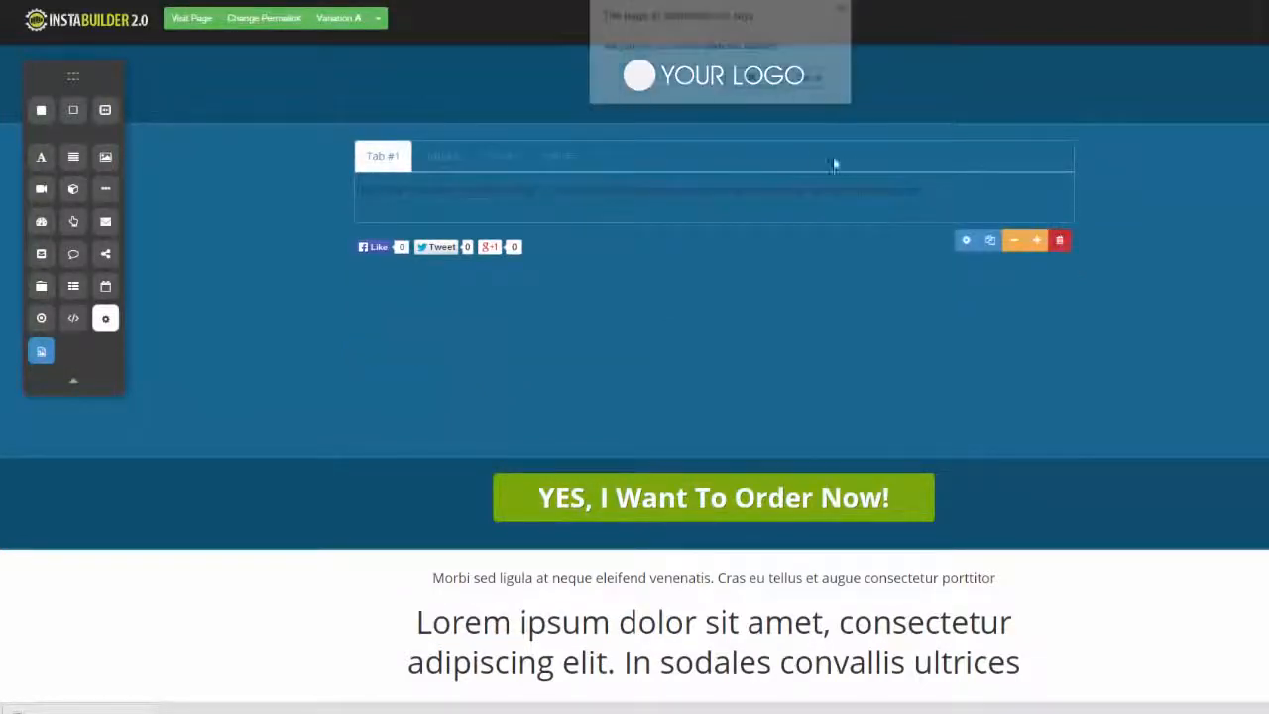
pyautogui.click(754, 81)
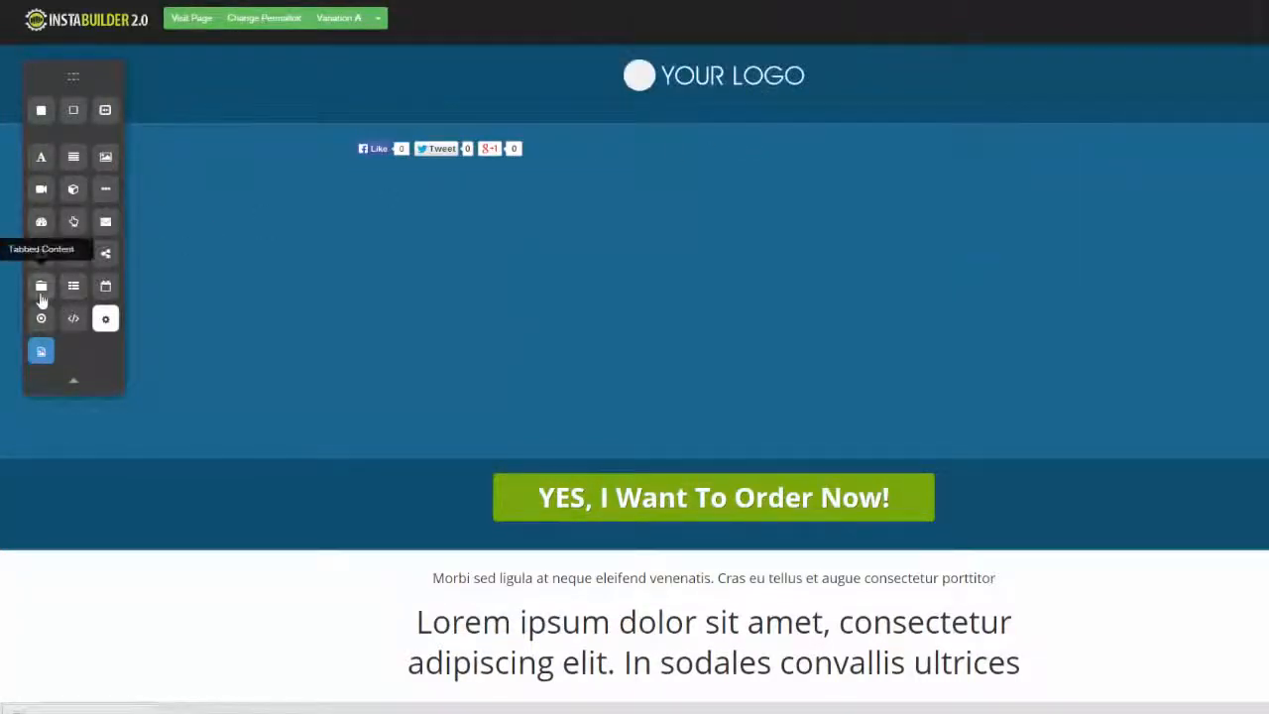
# Add a menu element below the social share buttons and assign the Demo Menu to it
pyautogui.moveTo(73, 290); pyautogui.dragTo(484, 188)
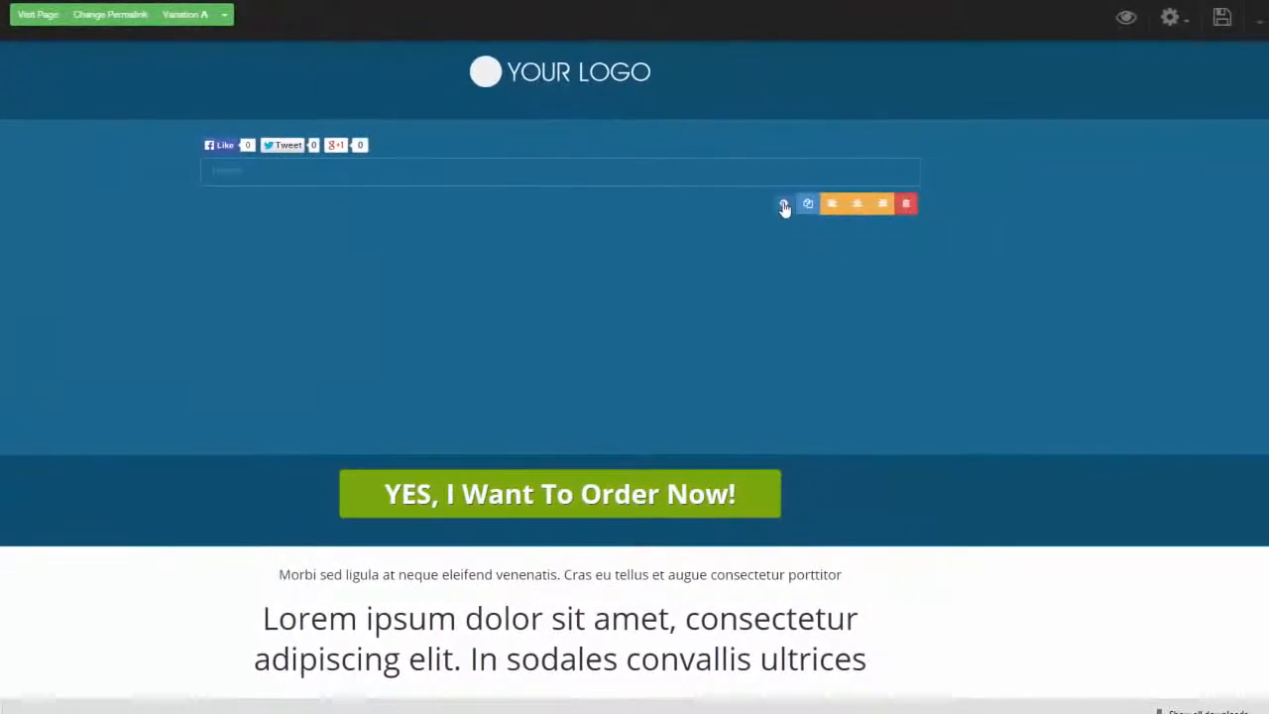
pyautogui.click(943, 209)
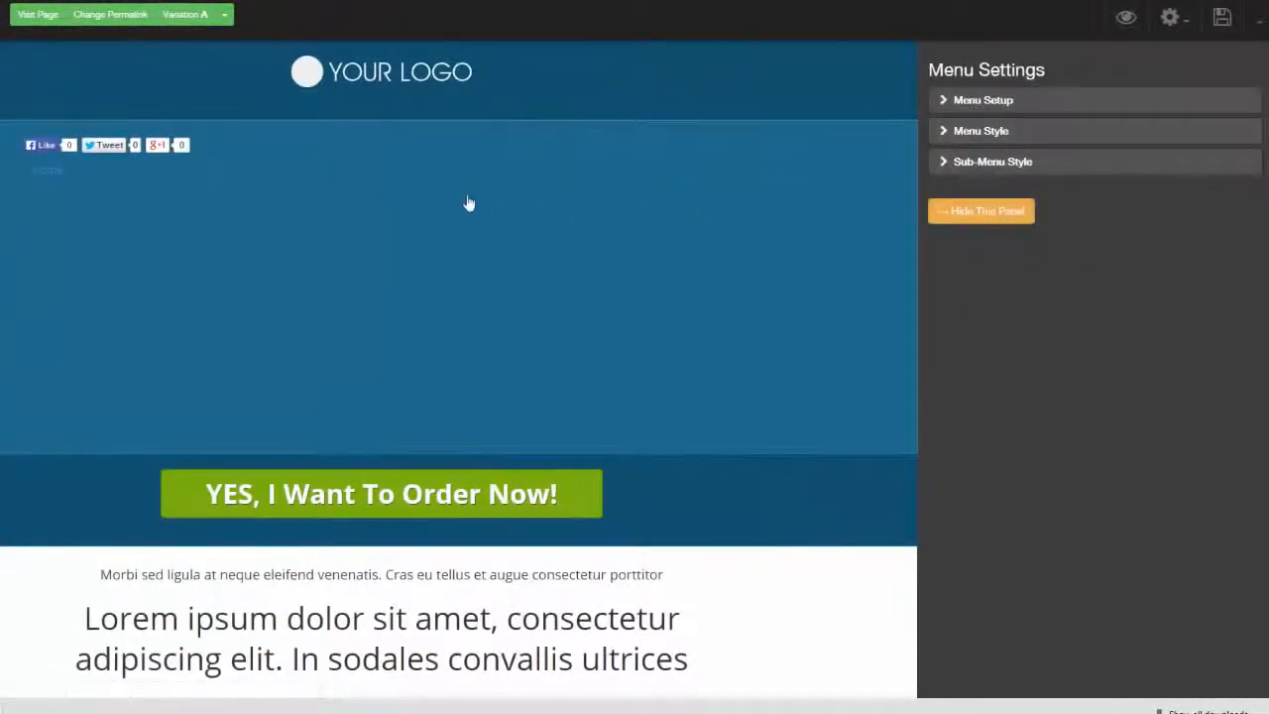
pyautogui.click(942, 104)
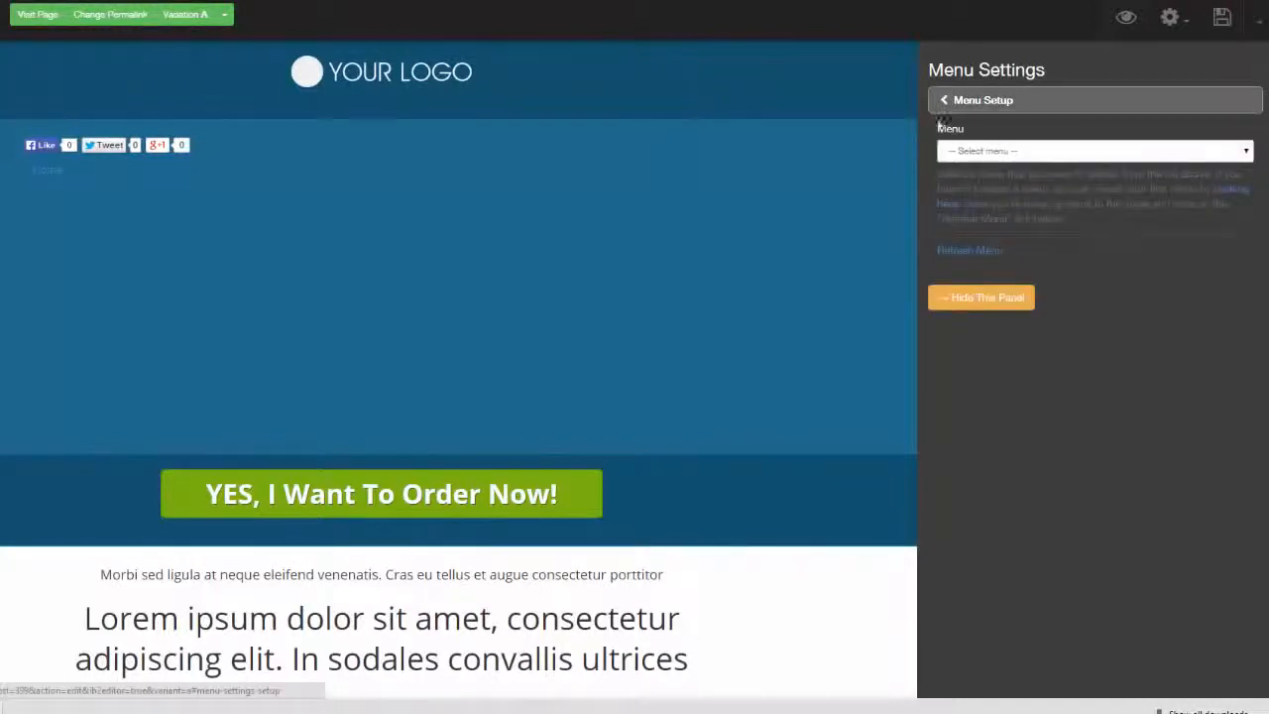
pyautogui.click(1246, 154)
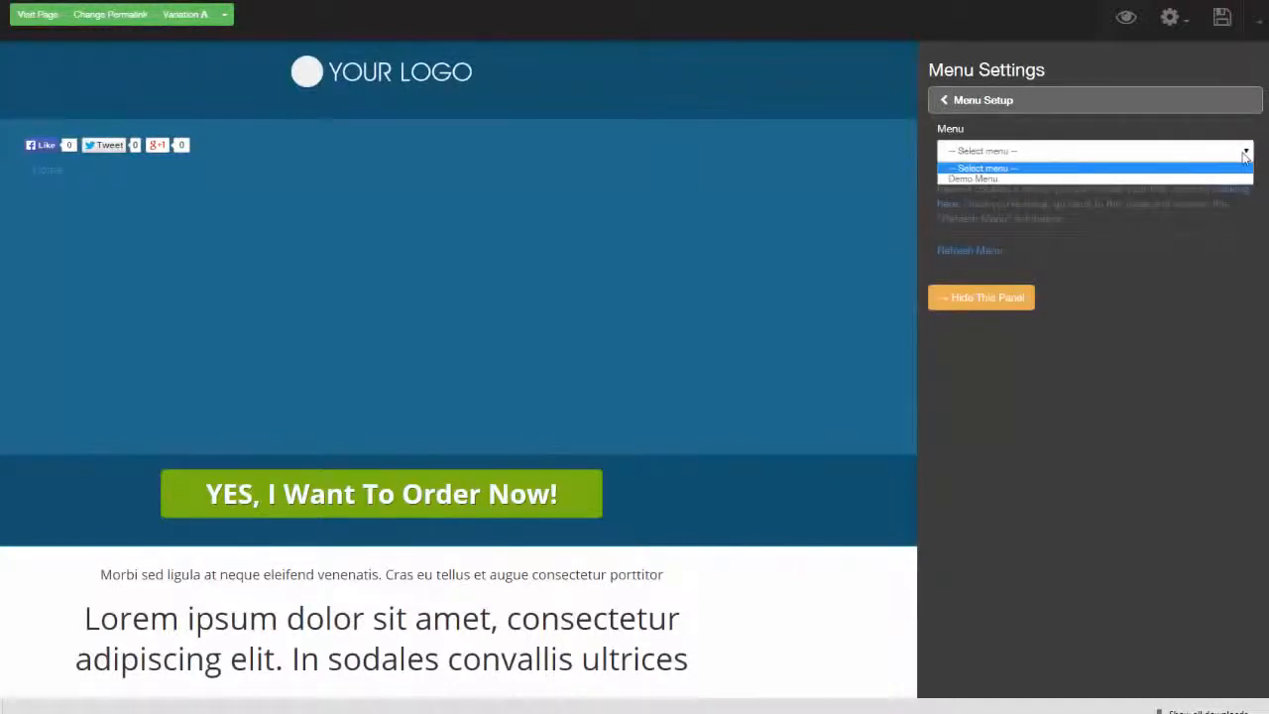
pyautogui.click(980, 179)
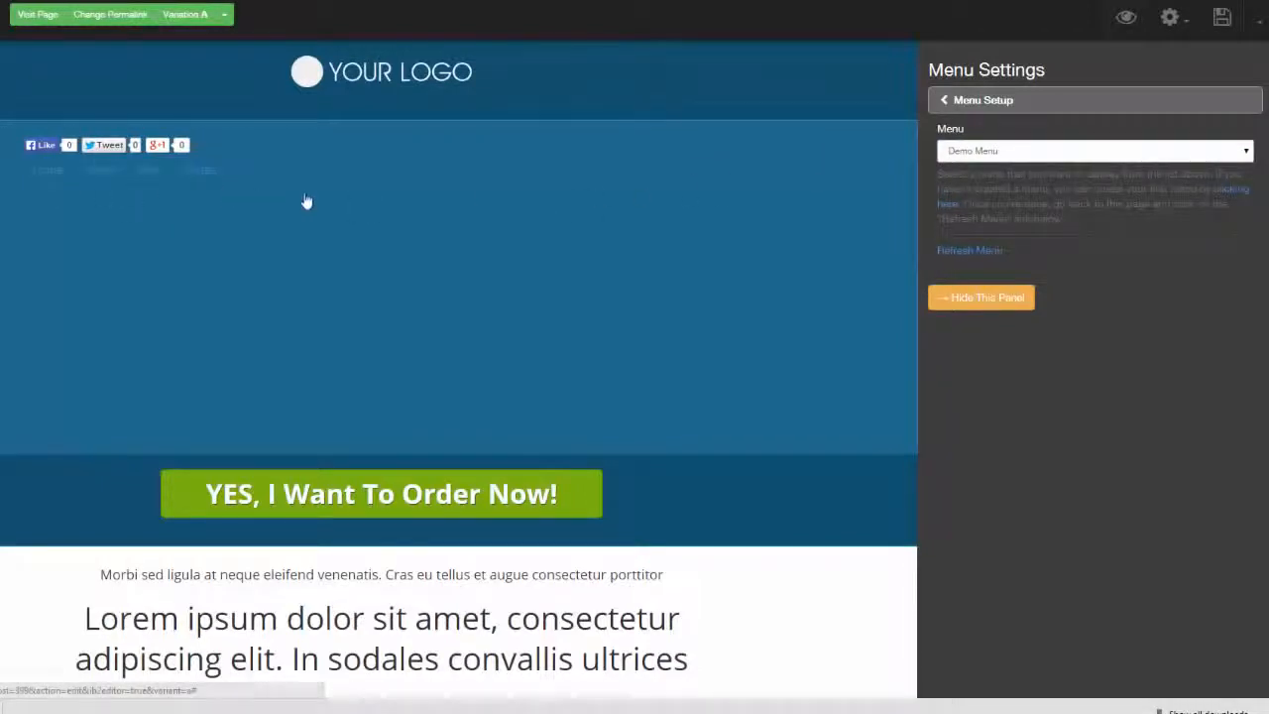
pyautogui.click(947, 109)
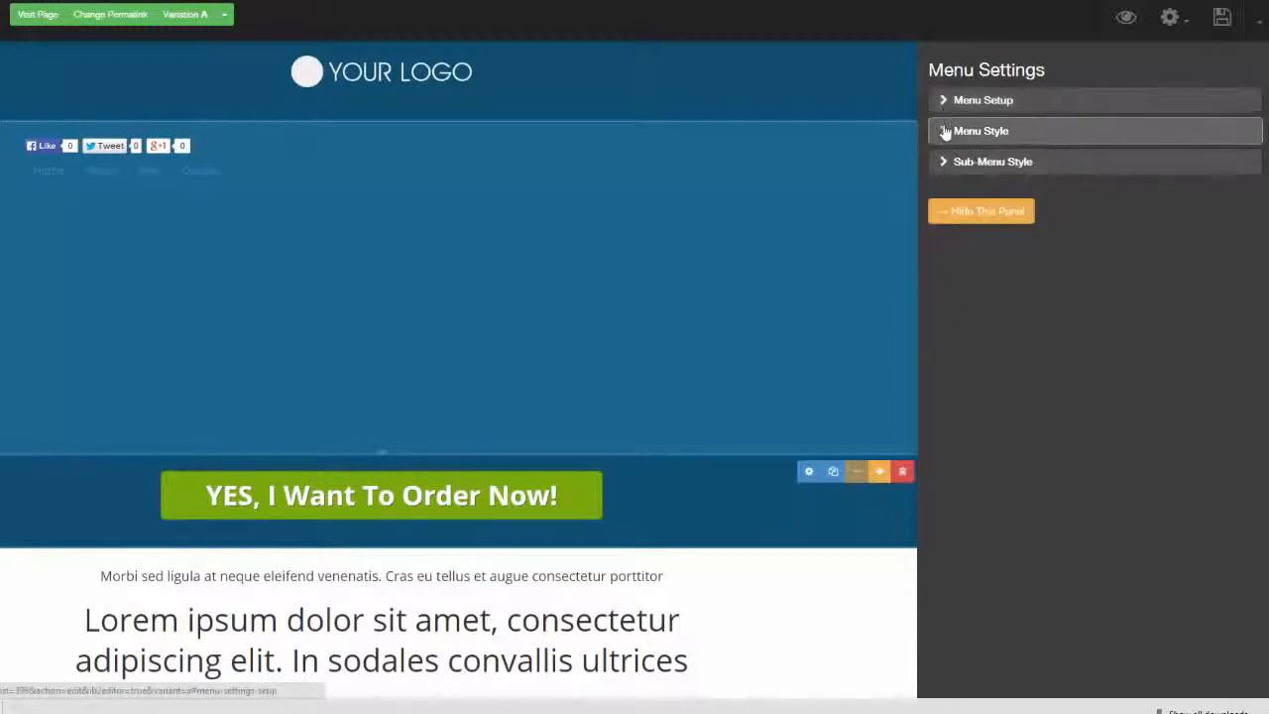
# Try the Plain (/w pipe) style on the menu, and switch it to the Flat-Box style
pyautogui.click(954, 132)
pyautogui.click(1230, 151)
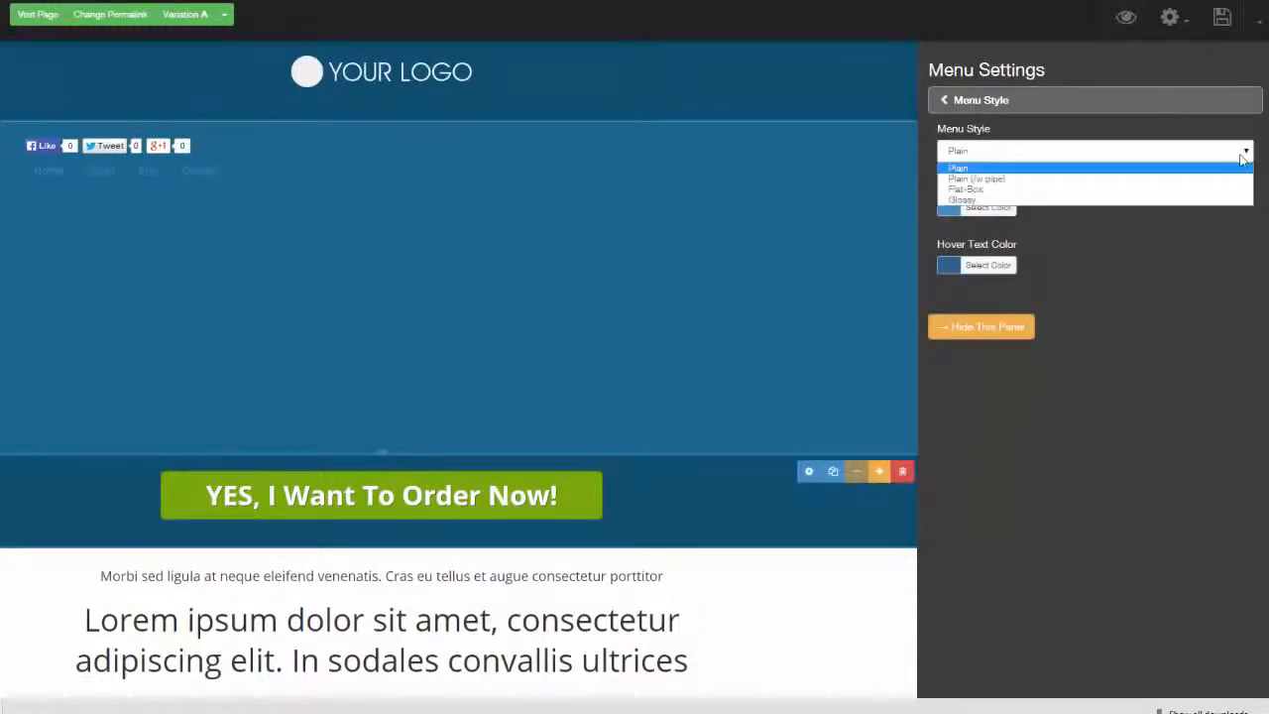
pyautogui.click(1209, 187)
pyautogui.click(1246, 154)
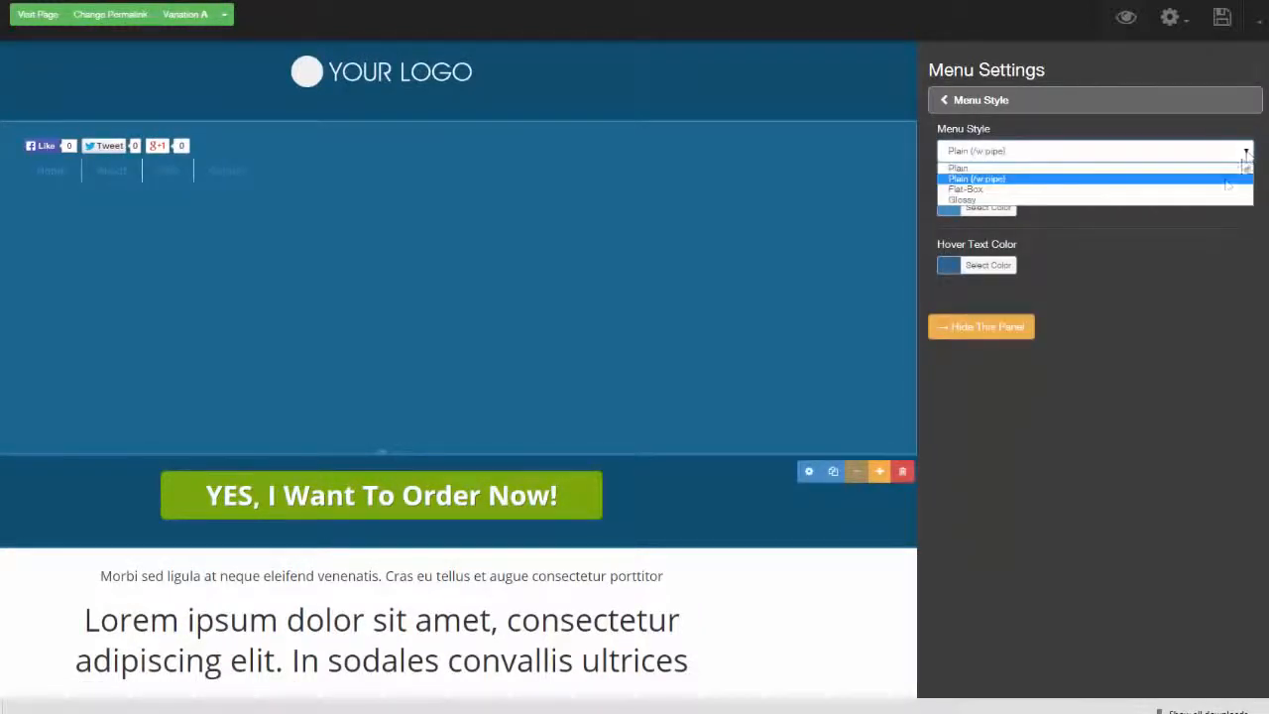
pyautogui.click(1217, 184)
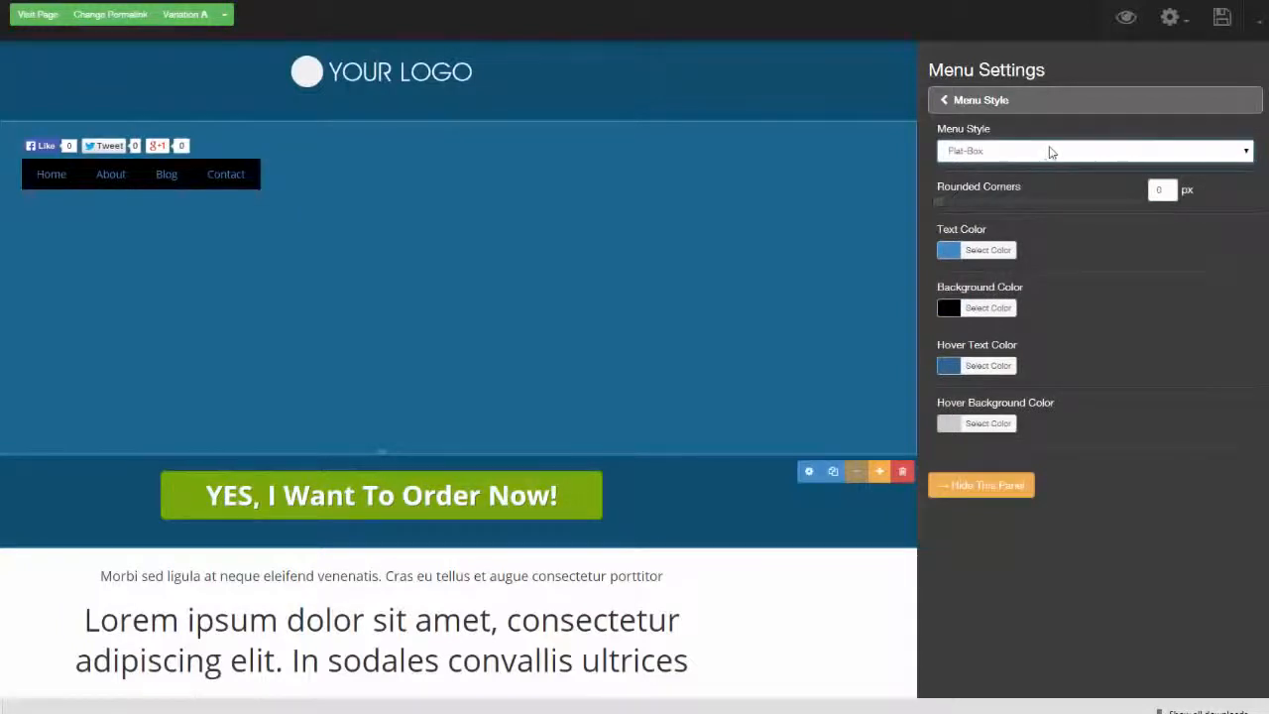
# Give the menu a light aqua background (#acfbf9) with 6 px rounded corners, and check the sub-menu style options
pyautogui.click(987, 307)
pyautogui.click(973, 373)
pyautogui.moveTo(1062, 367); pyautogui.dragTo(1030, 422)
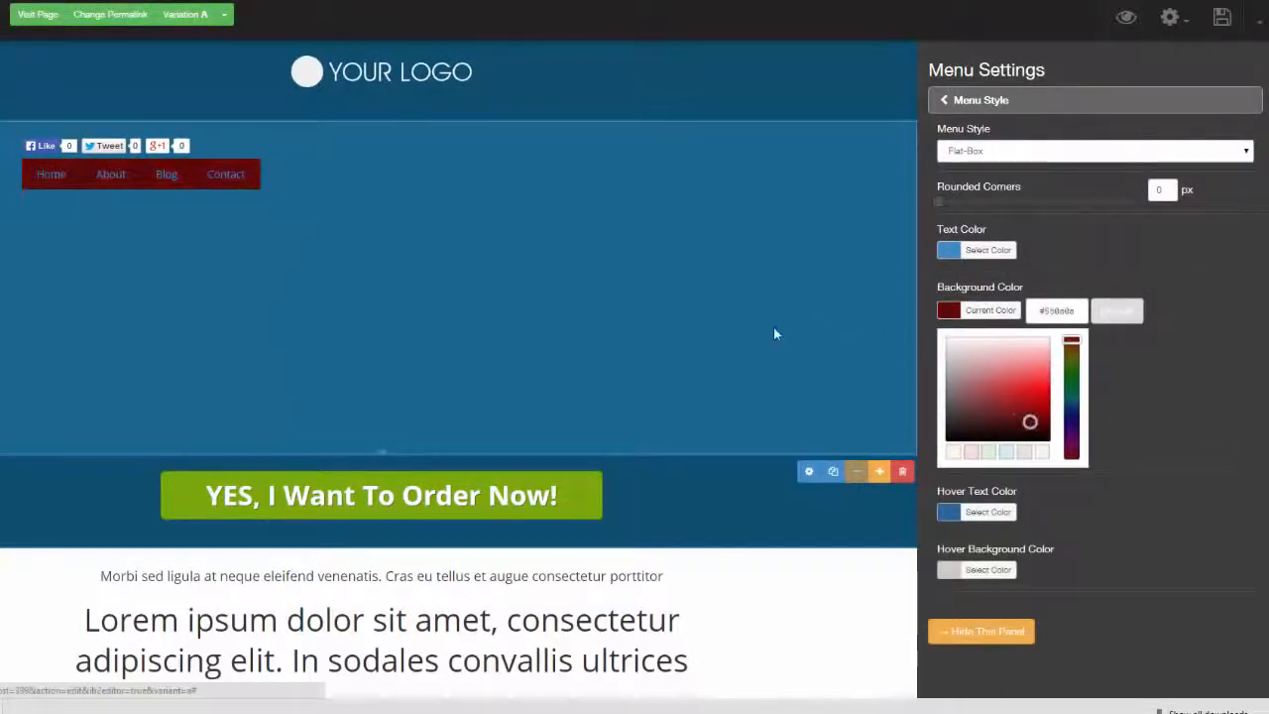
pyautogui.click(1072, 396)
pyautogui.click(1041, 354)
pyautogui.click(997, 200)
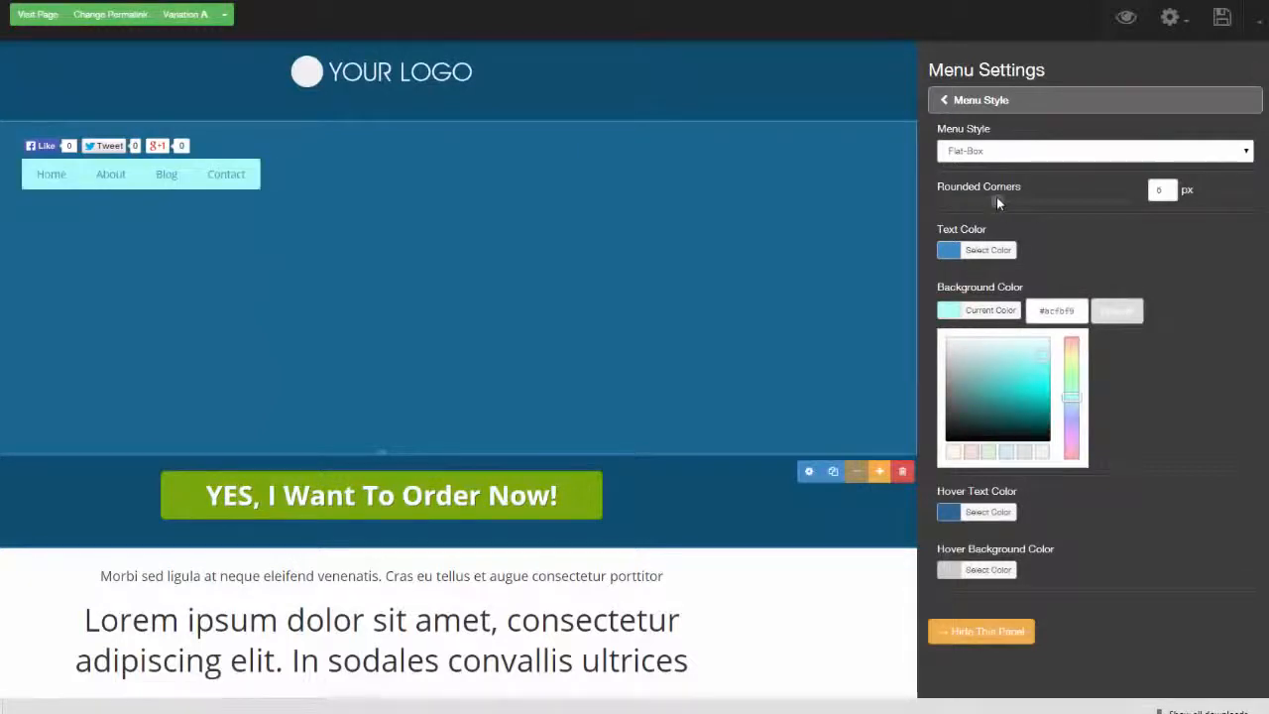
pyautogui.click(949, 104)
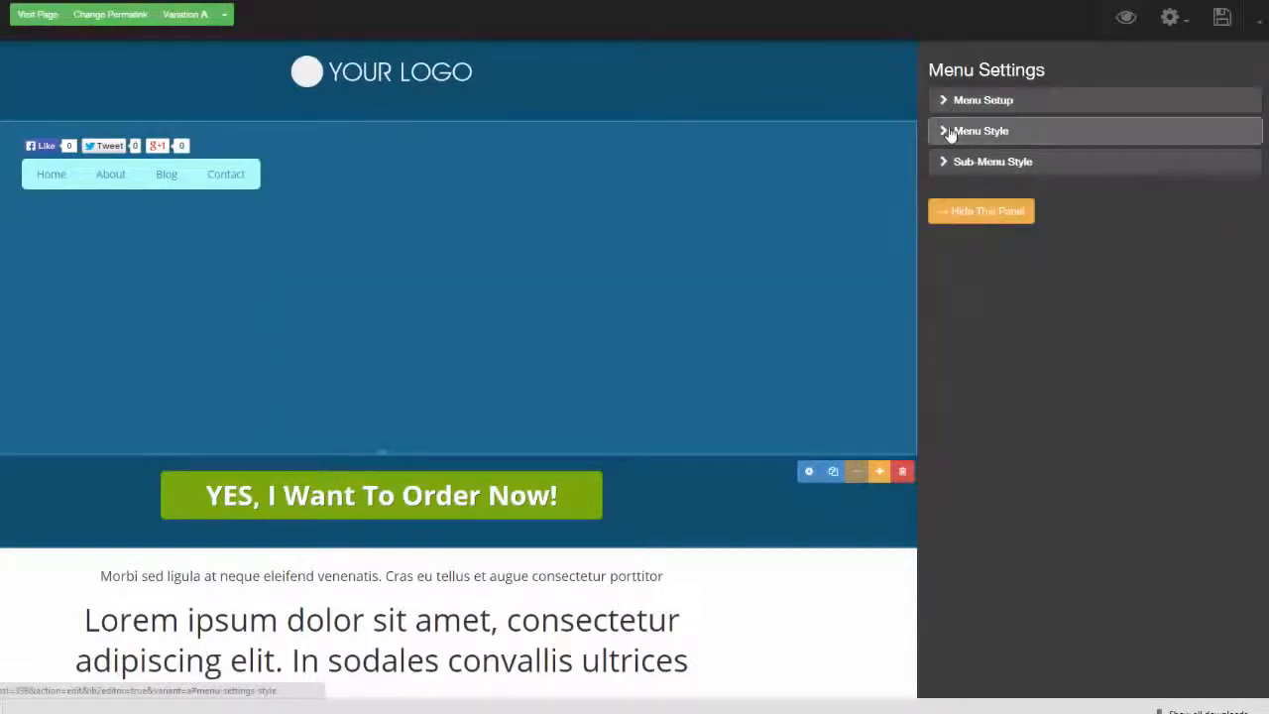
pyautogui.click(947, 162)
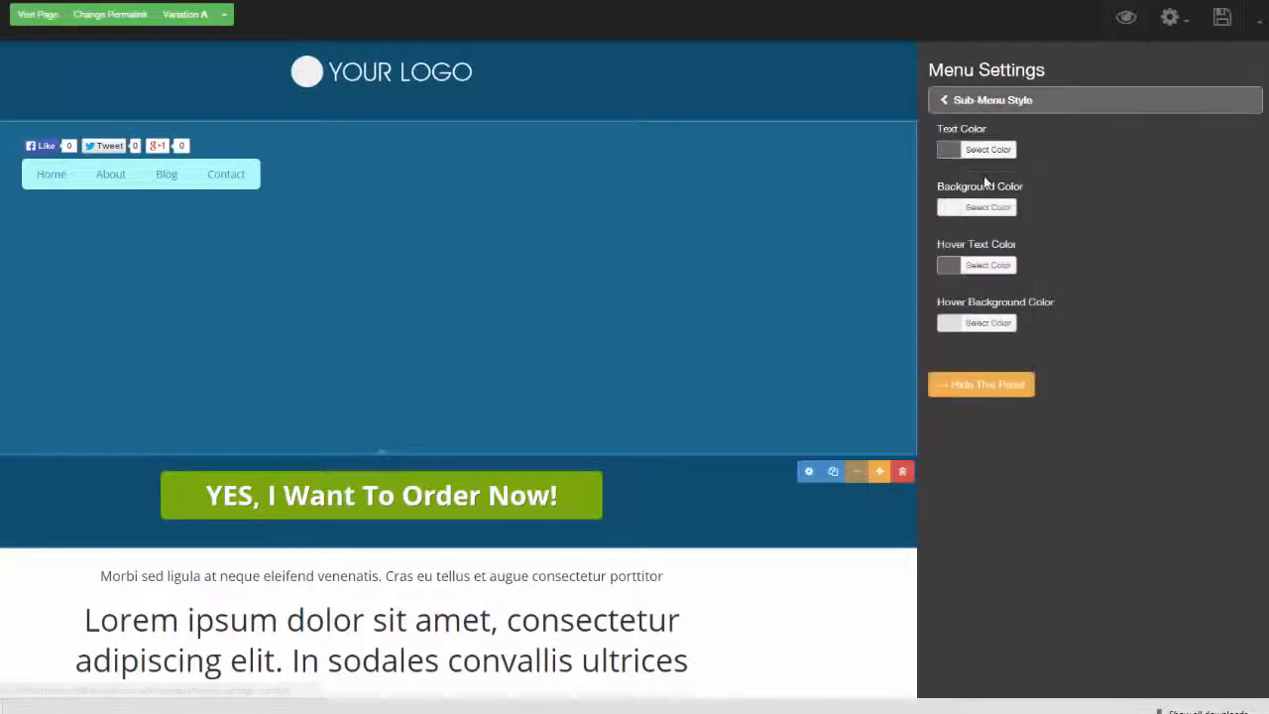
pyautogui.click(1260, 77)
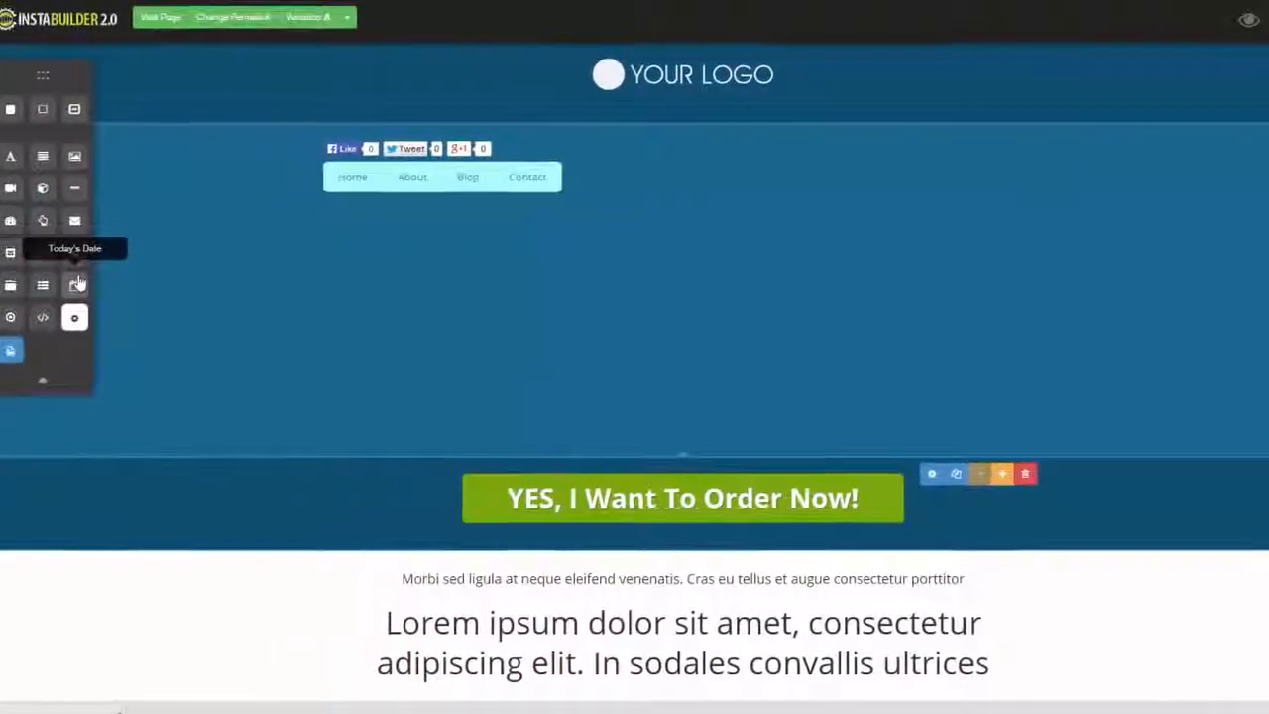
# Add a Today's Date element below the menu and view its date settings
pyautogui.moveTo(105, 286); pyautogui.dragTo(630, 213)
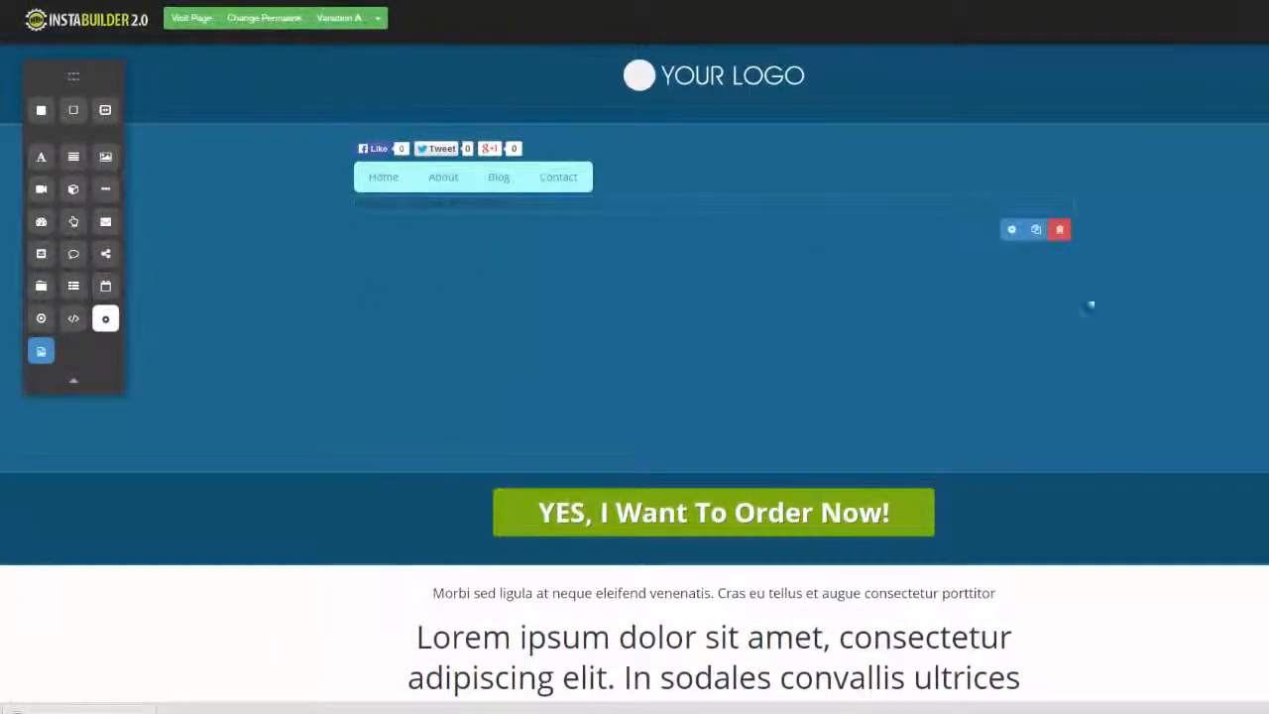
pyautogui.click(1013, 230)
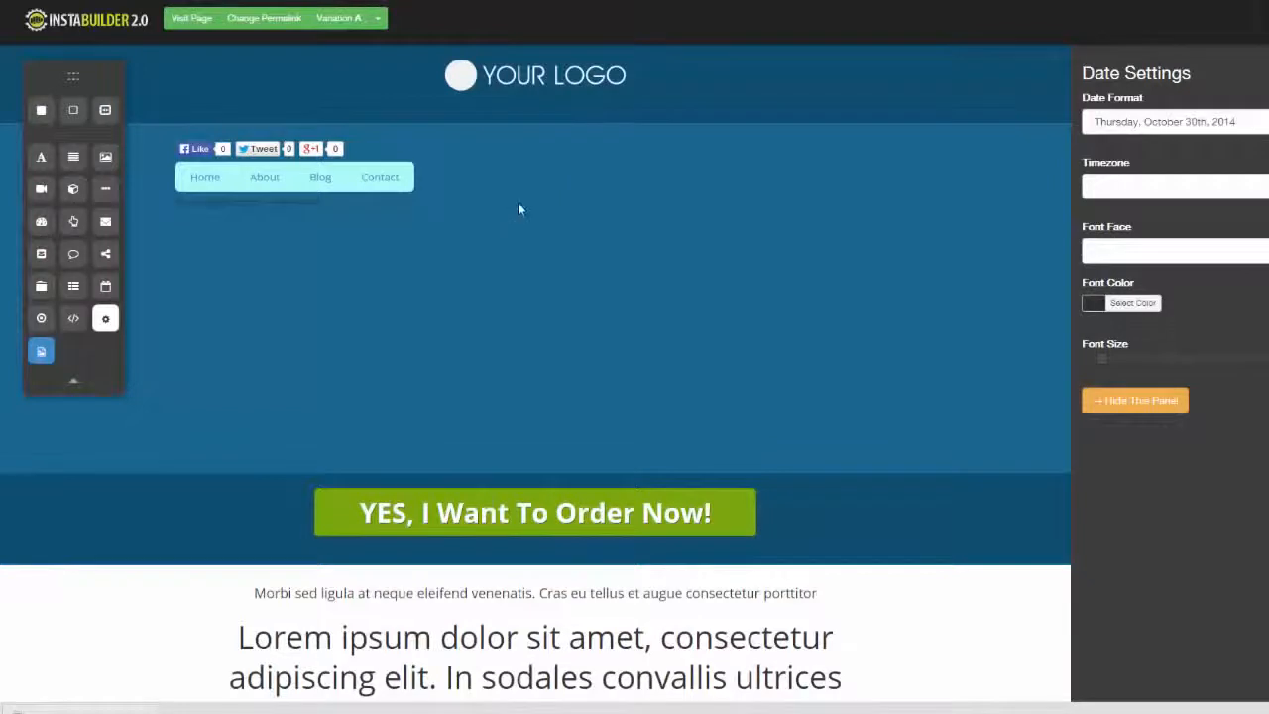
pyautogui.click(1135, 399)
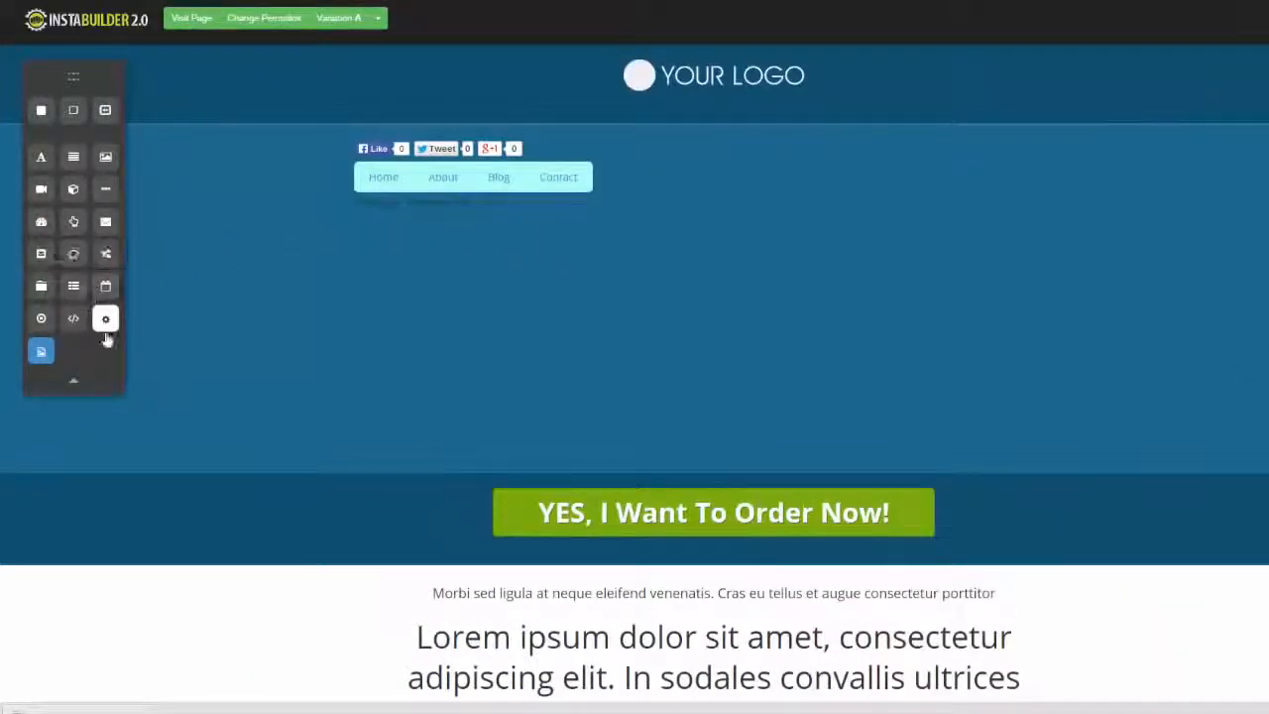
# Add a multiple-choice quiz element below the date, and delete it
pyautogui.moveTo(71, 318); pyautogui.dragTo(685, 248)
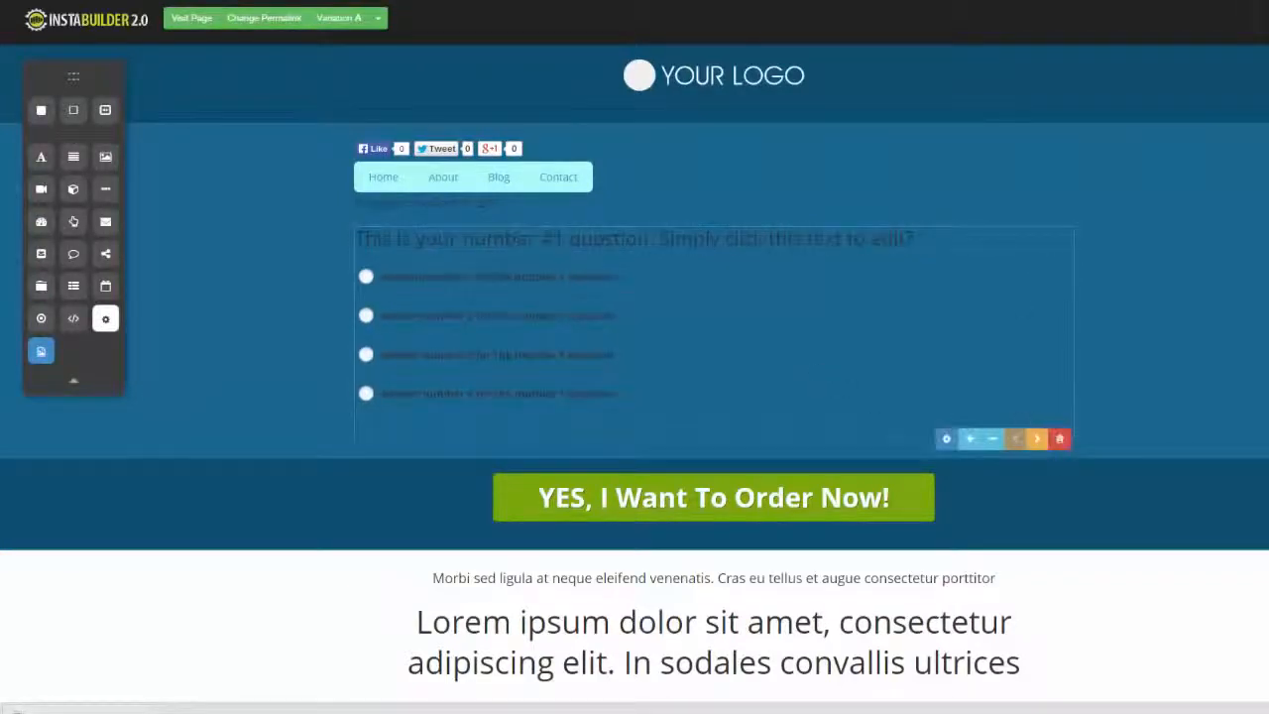
pyautogui.click(1059, 438)
pyautogui.click(751, 78)
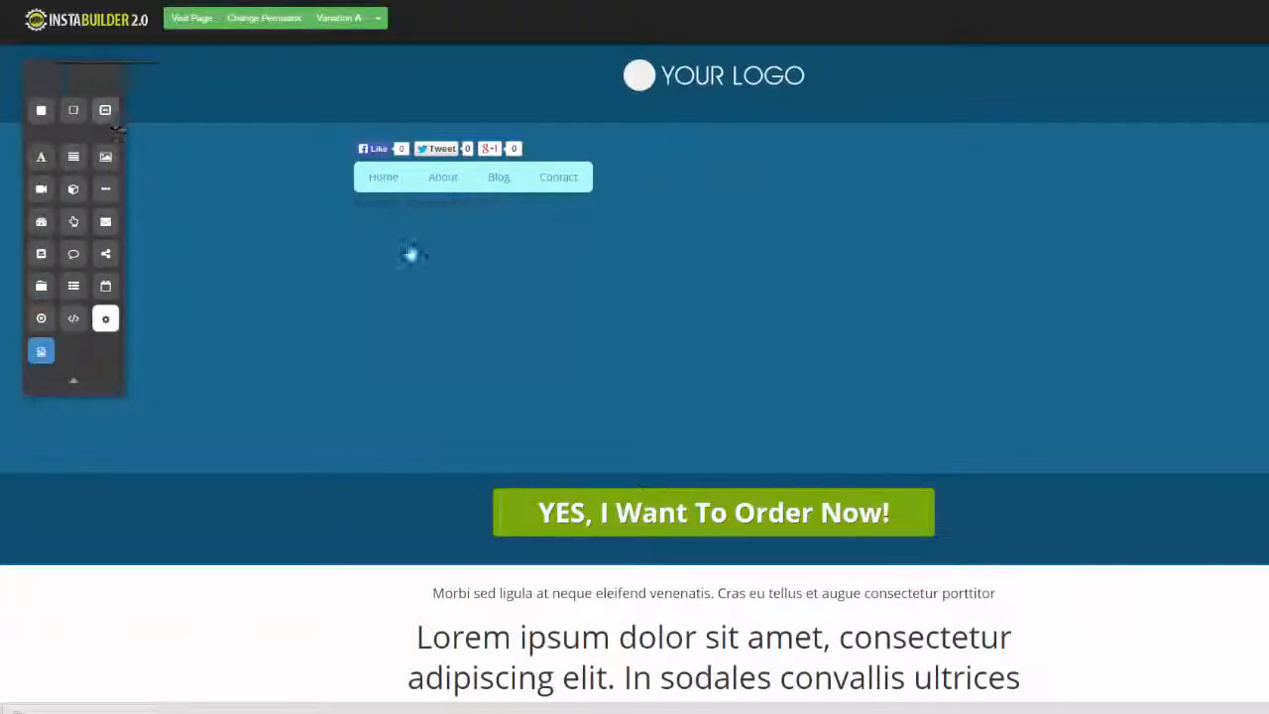
pyautogui.scroll(-3, 635, 371)
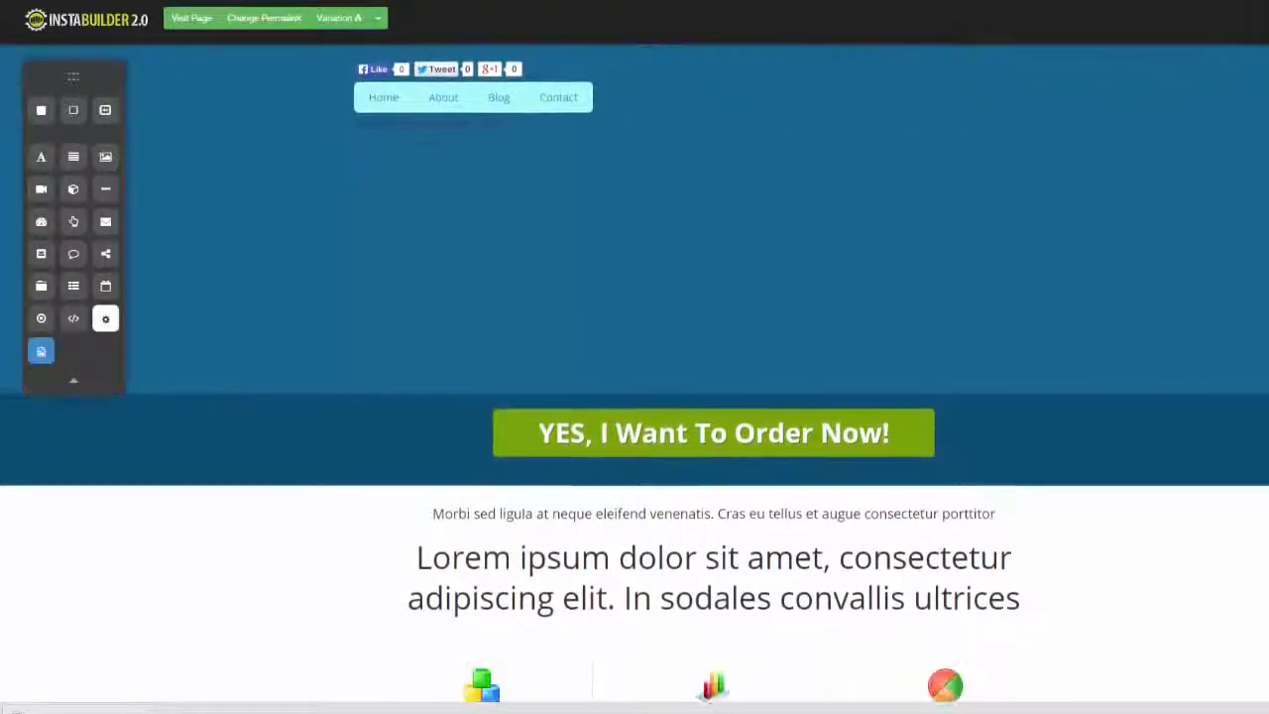
pyautogui.scroll(3, 1070, 294)
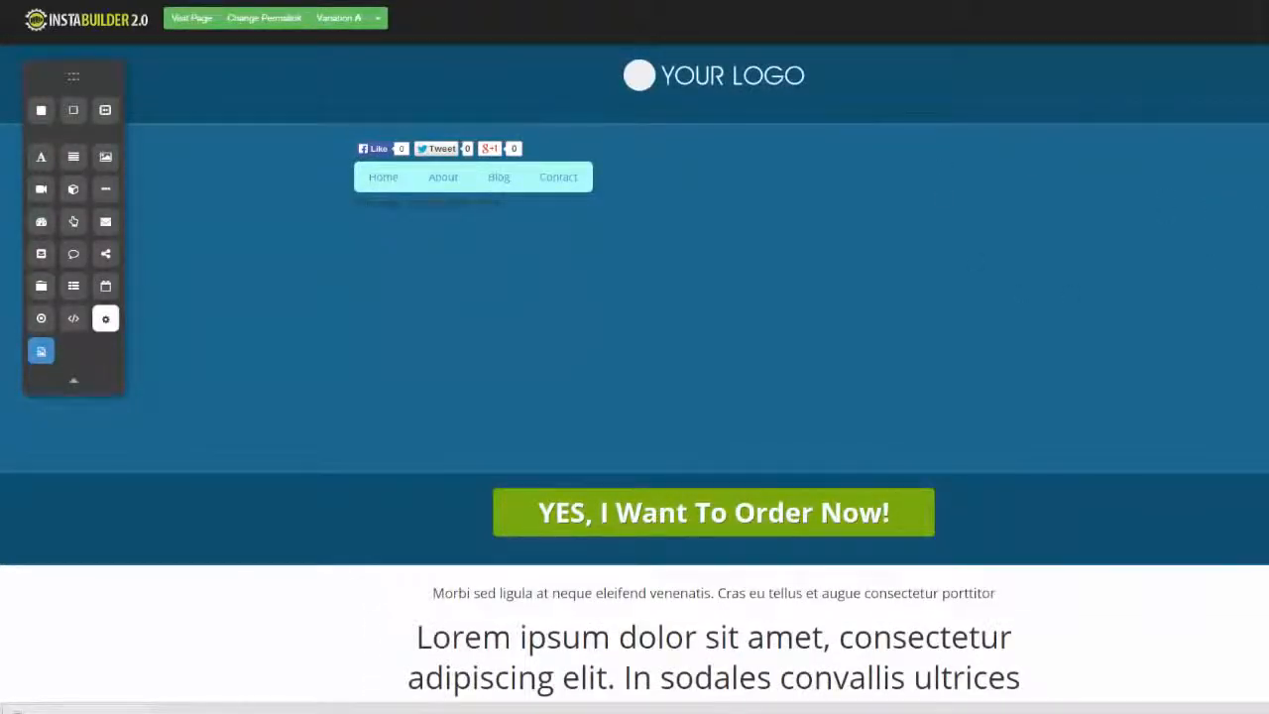
pyautogui.scroll(-5, 635, 371)
pyautogui.scroll(5, 634, 370)
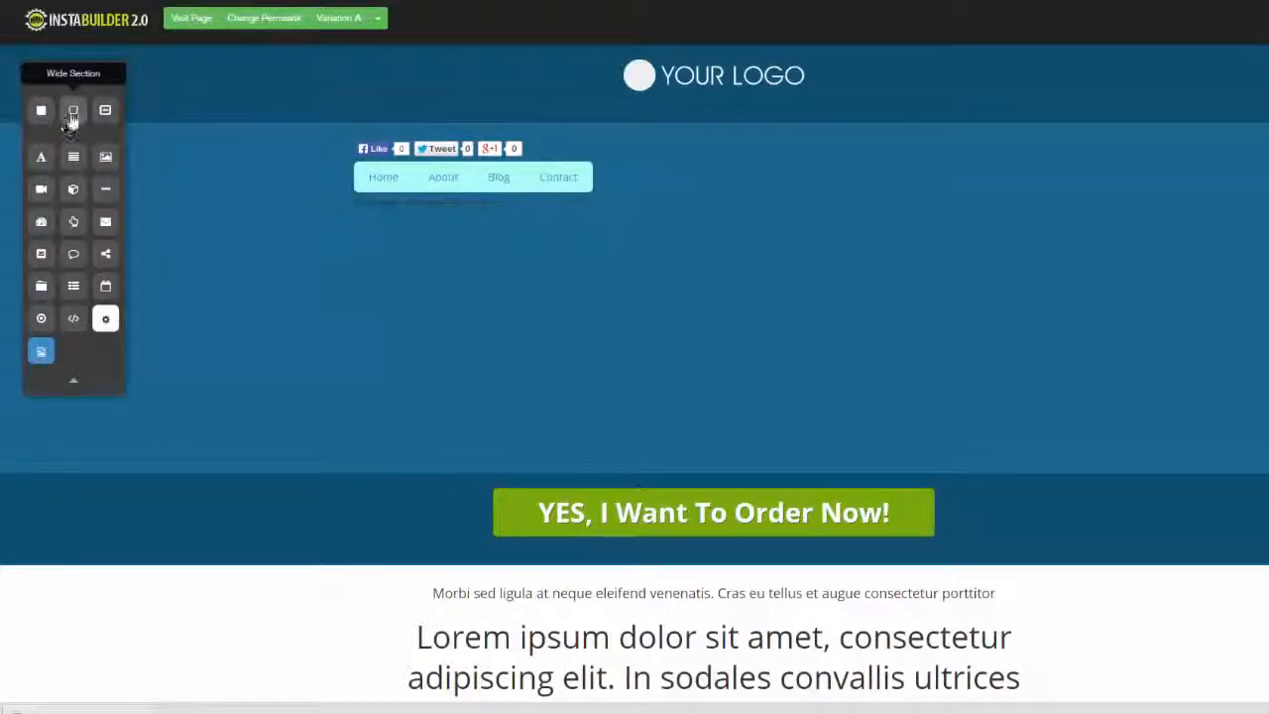
# Add a Wide Section above the three sub-headlines and view its margin and padding settings
pyautogui.moveTo(73, 117); pyautogui.dragTo(557, 468)
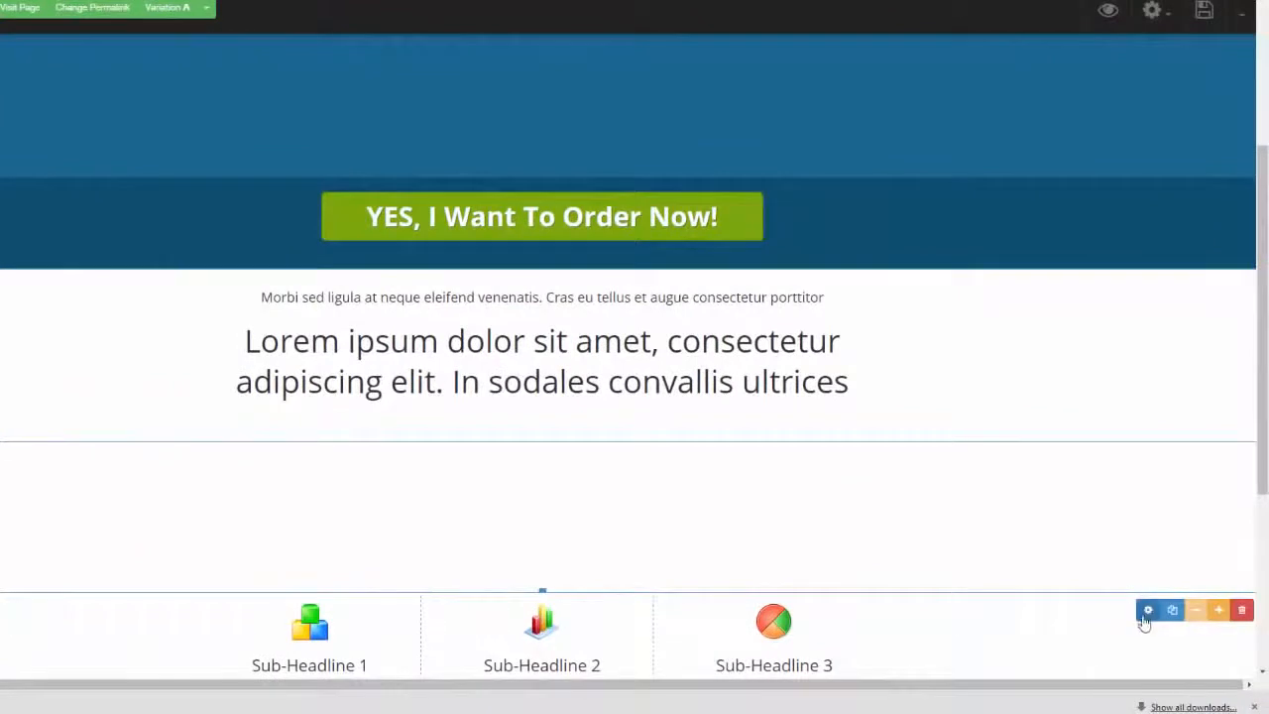
pyautogui.click(1148, 611)
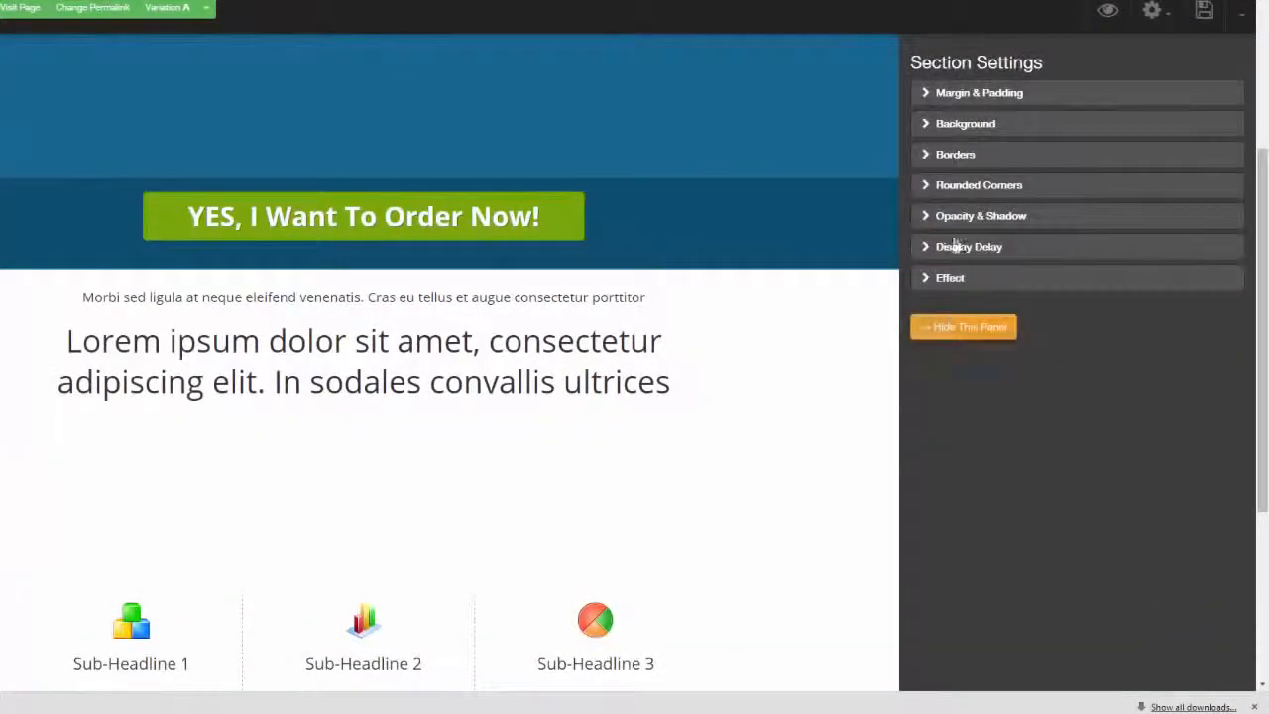
pyautogui.click(927, 95)
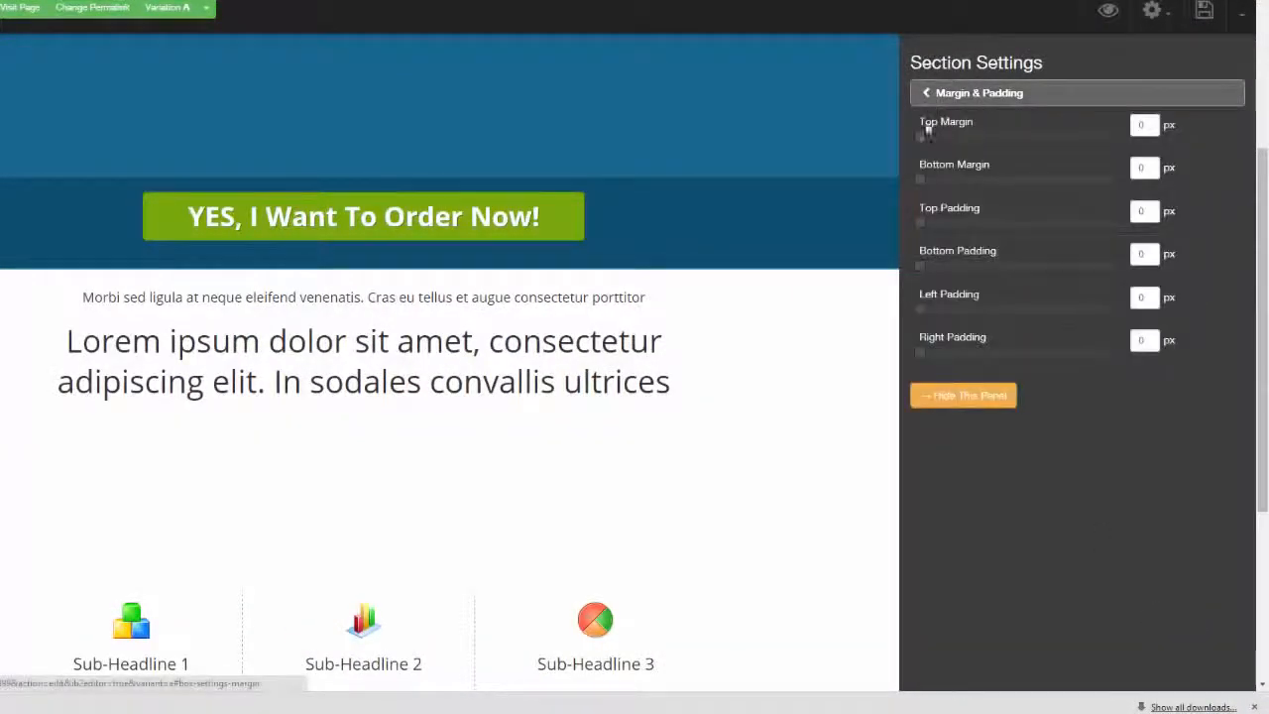
pyautogui.click(924, 94)
# Apply a pre-made background pattern to the new wide section, trying dark red and crimson before choosing the smoky grey one
pyautogui.click(923, 124)
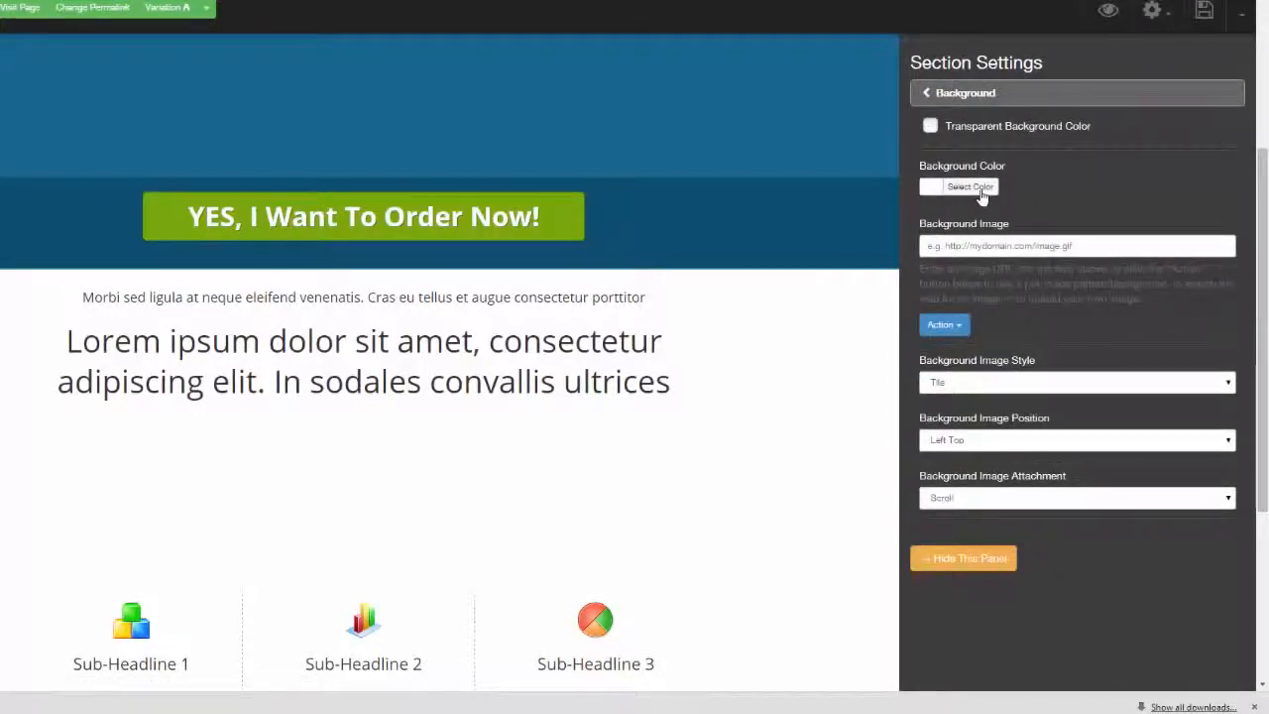
pyautogui.click(958, 327)
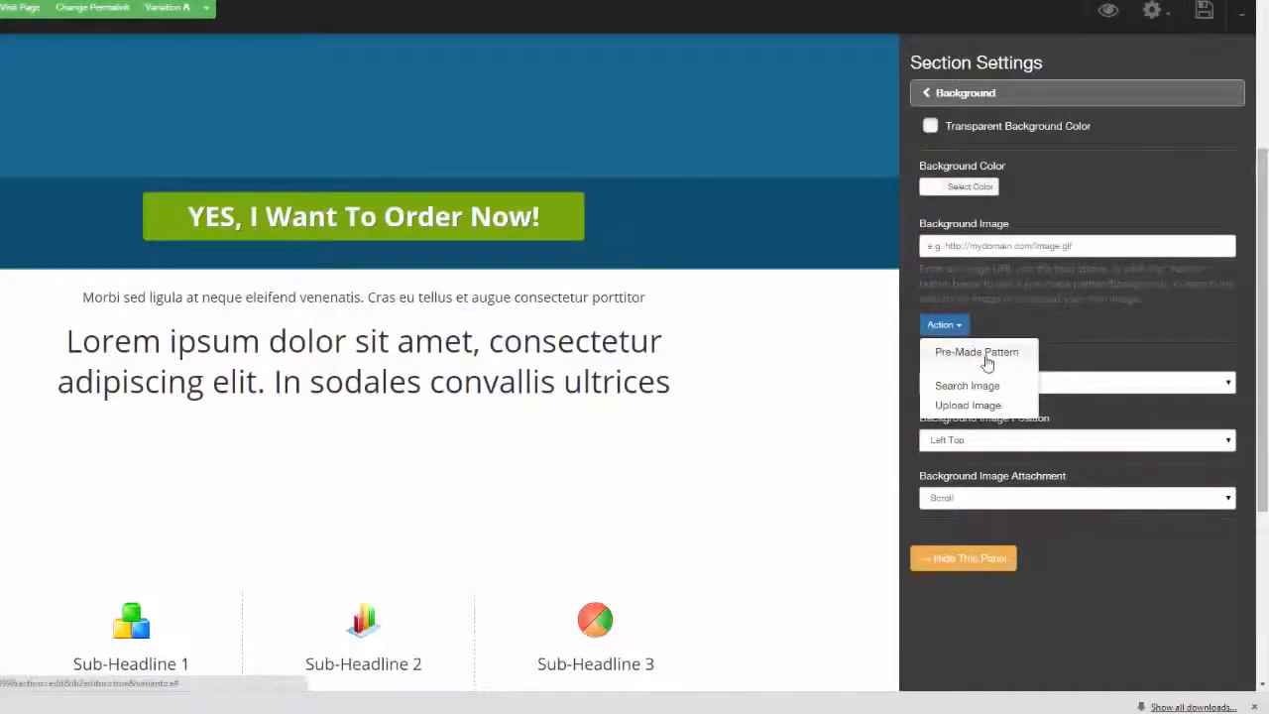
pyautogui.click(986, 356)
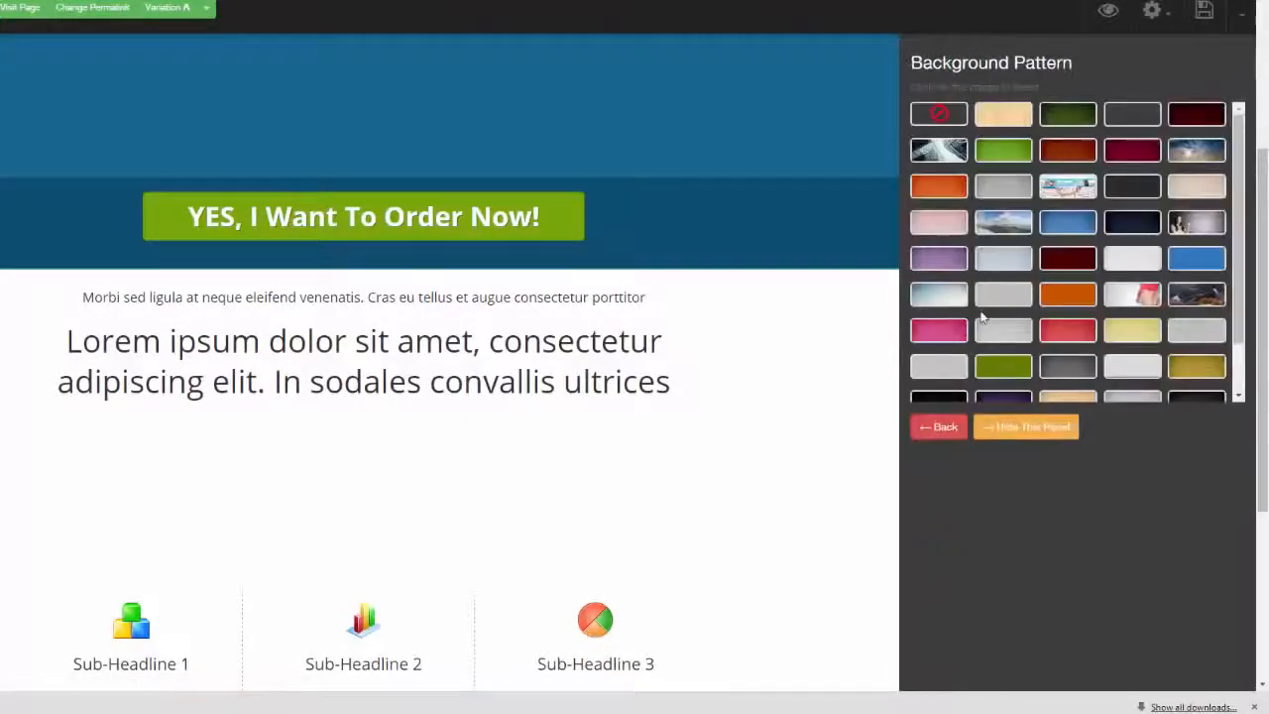
pyautogui.click(1185, 117)
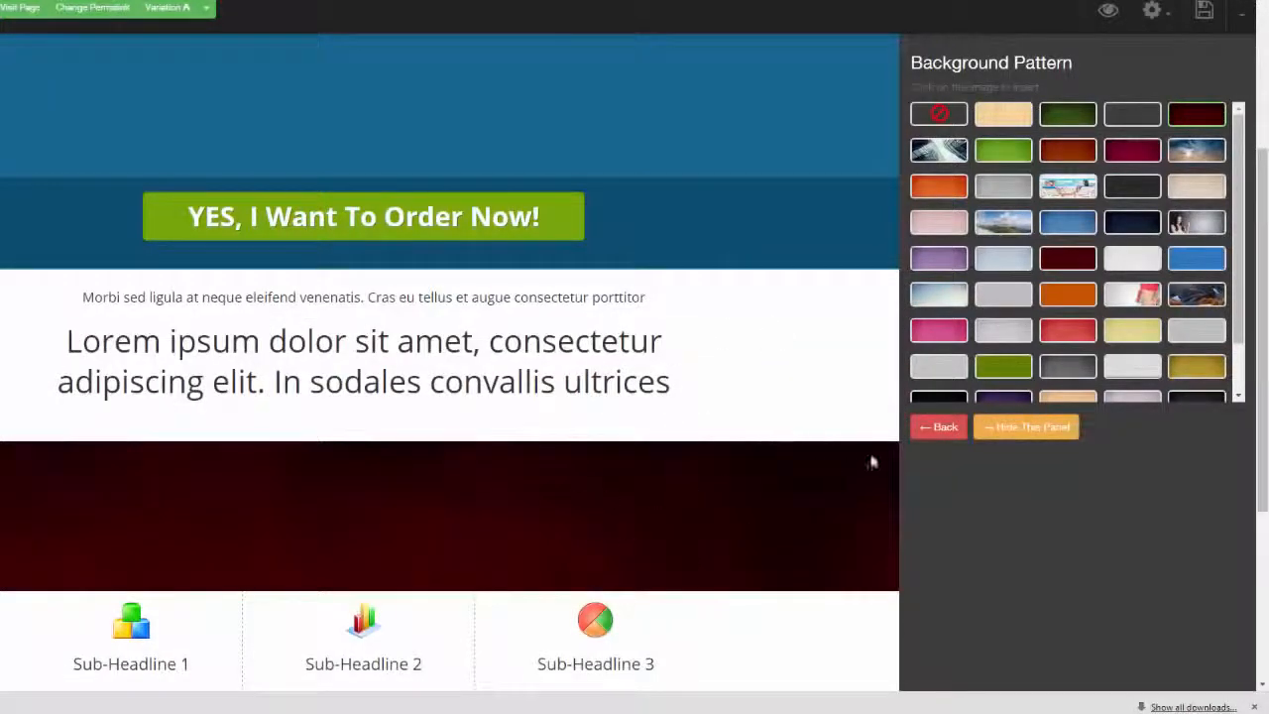
pyautogui.click(1131, 153)
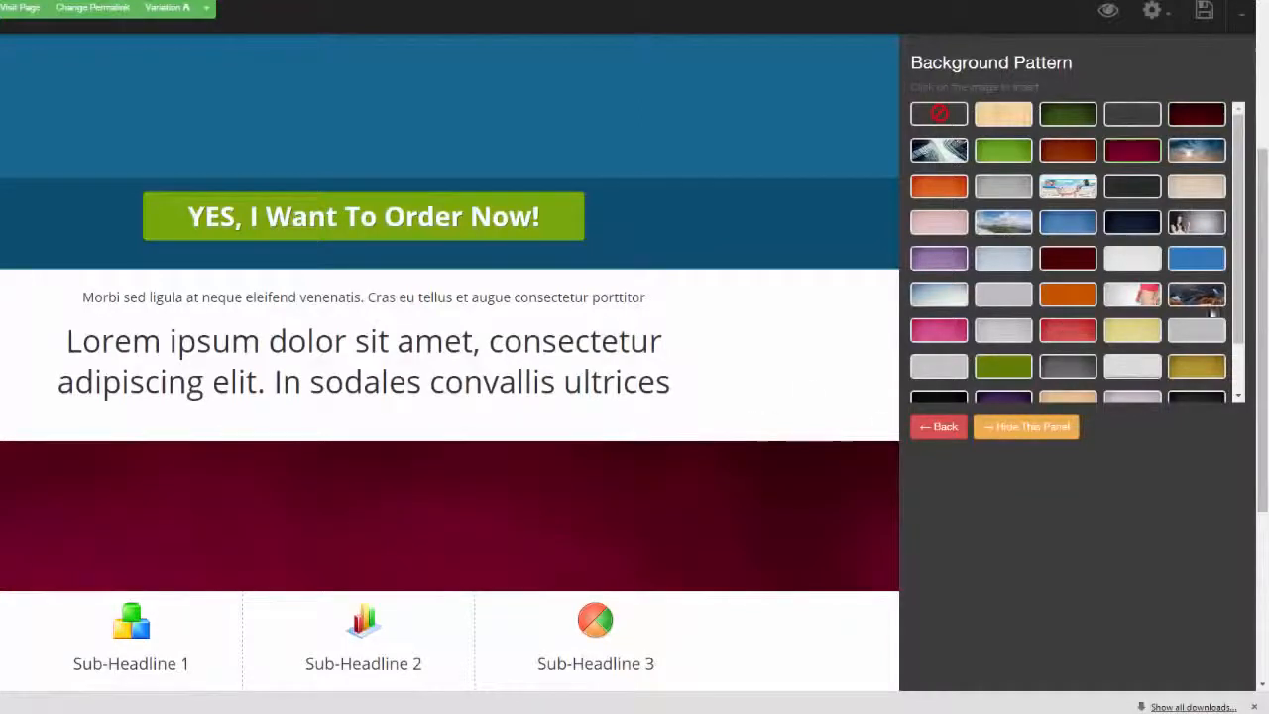
pyautogui.scroll(-1, 1241, 214)
pyautogui.scroll(2, 1170, 223)
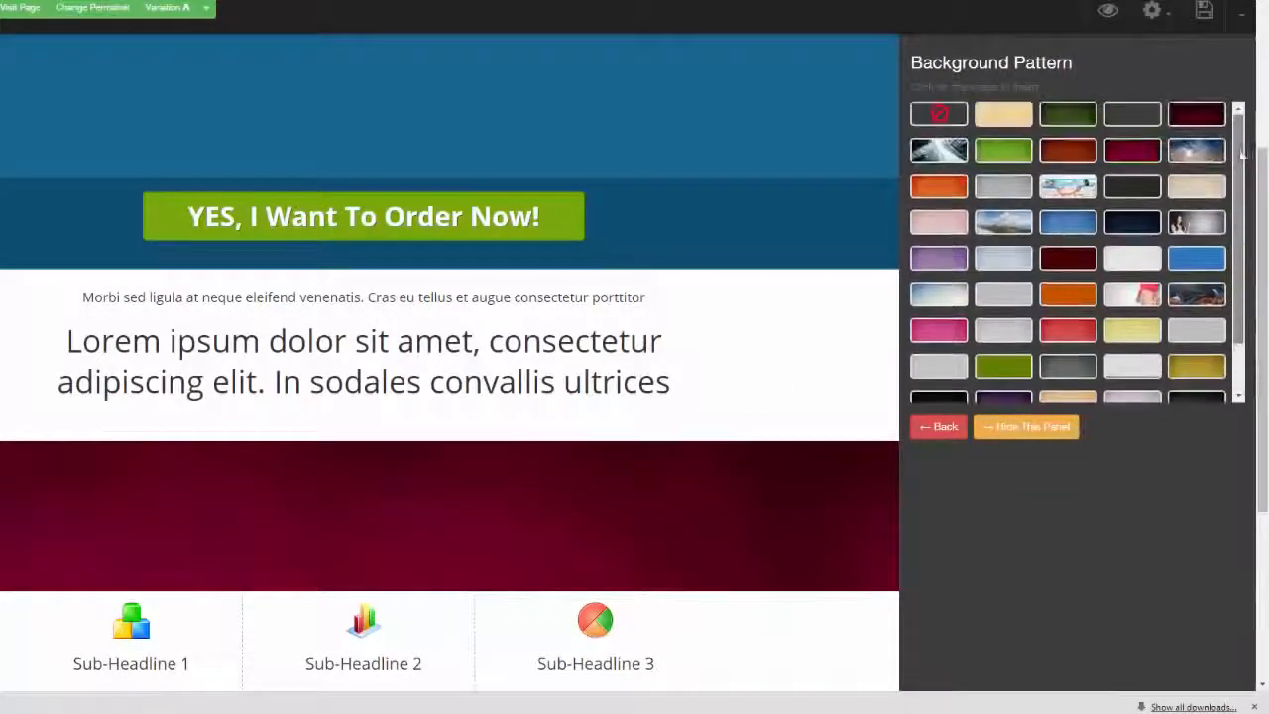
pyautogui.click(1073, 367)
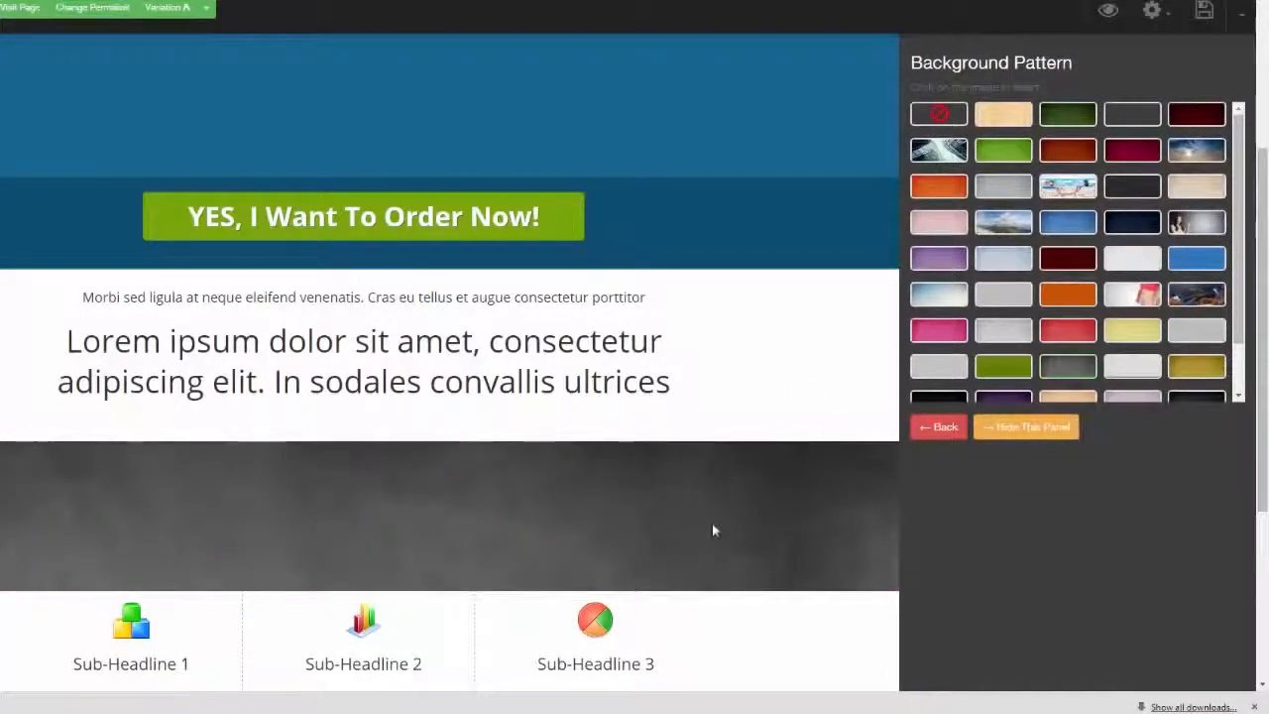
# Duplicate the grey section and change the upper copy's background to the blue pattern
pyautogui.moveTo(713, 526)
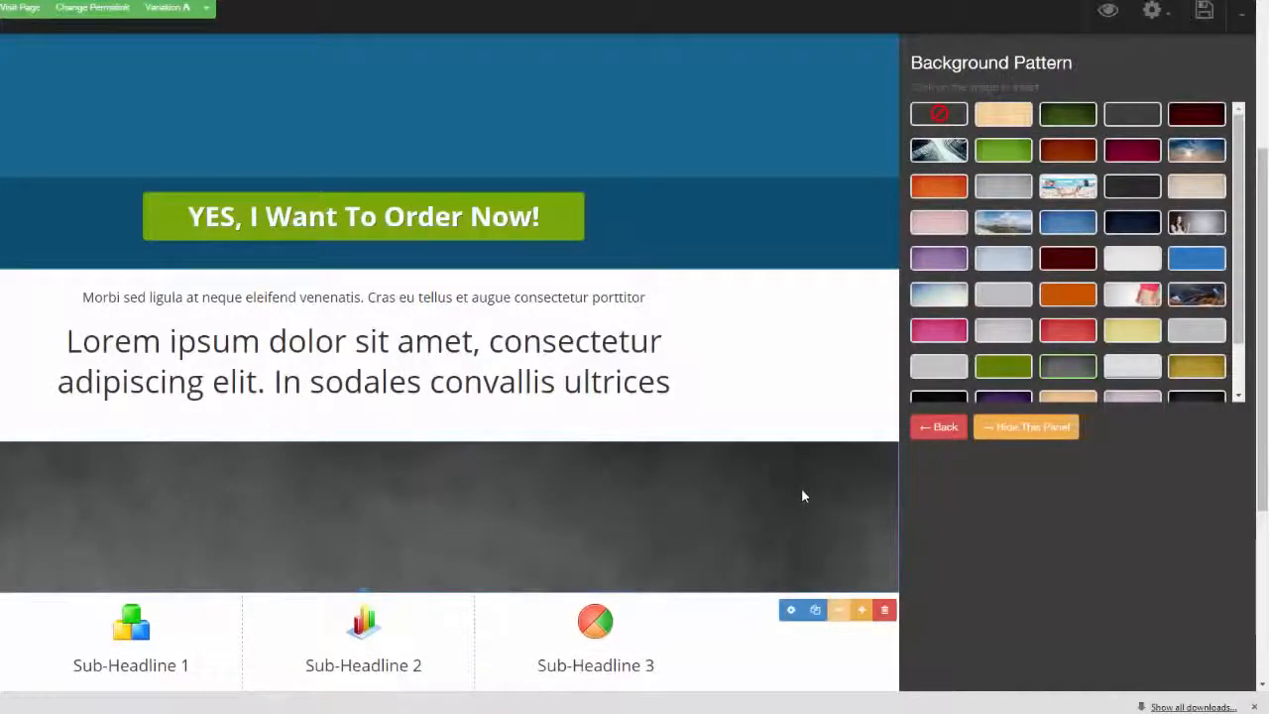
pyautogui.click(815, 609)
pyautogui.moveTo(793, 637); pyautogui.dragTo(788, 344)
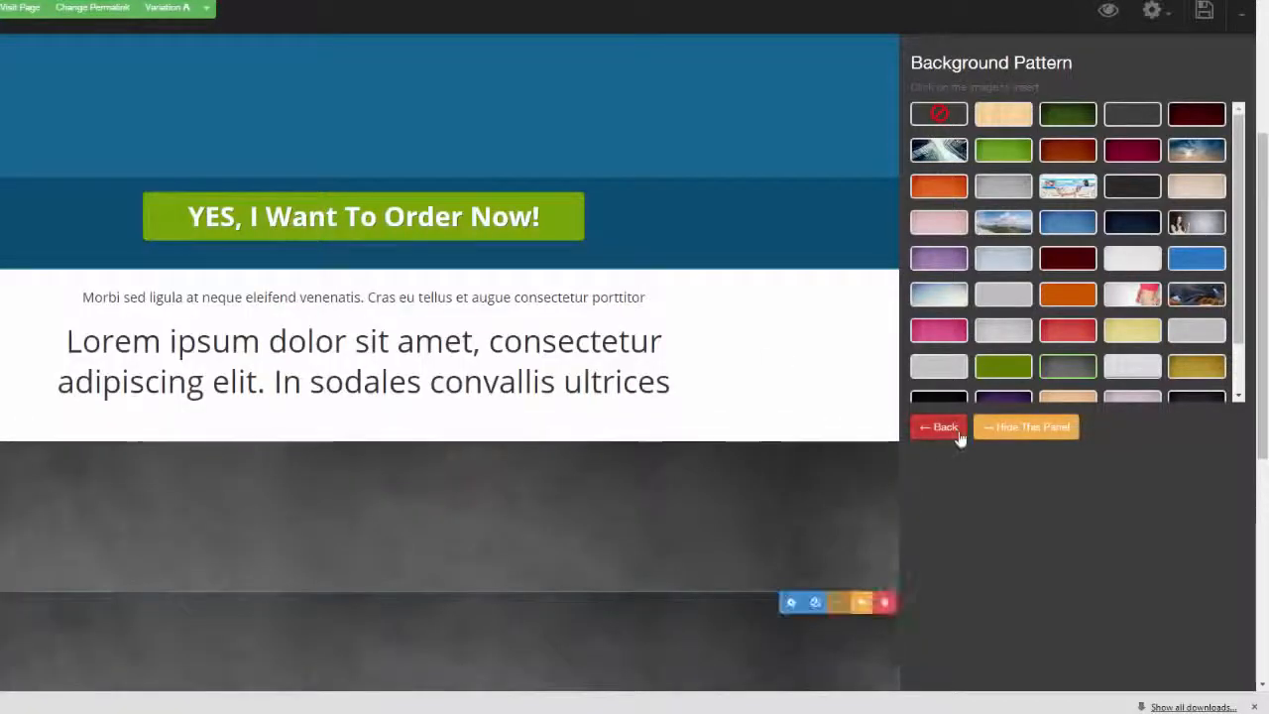
pyautogui.click(1068, 223)
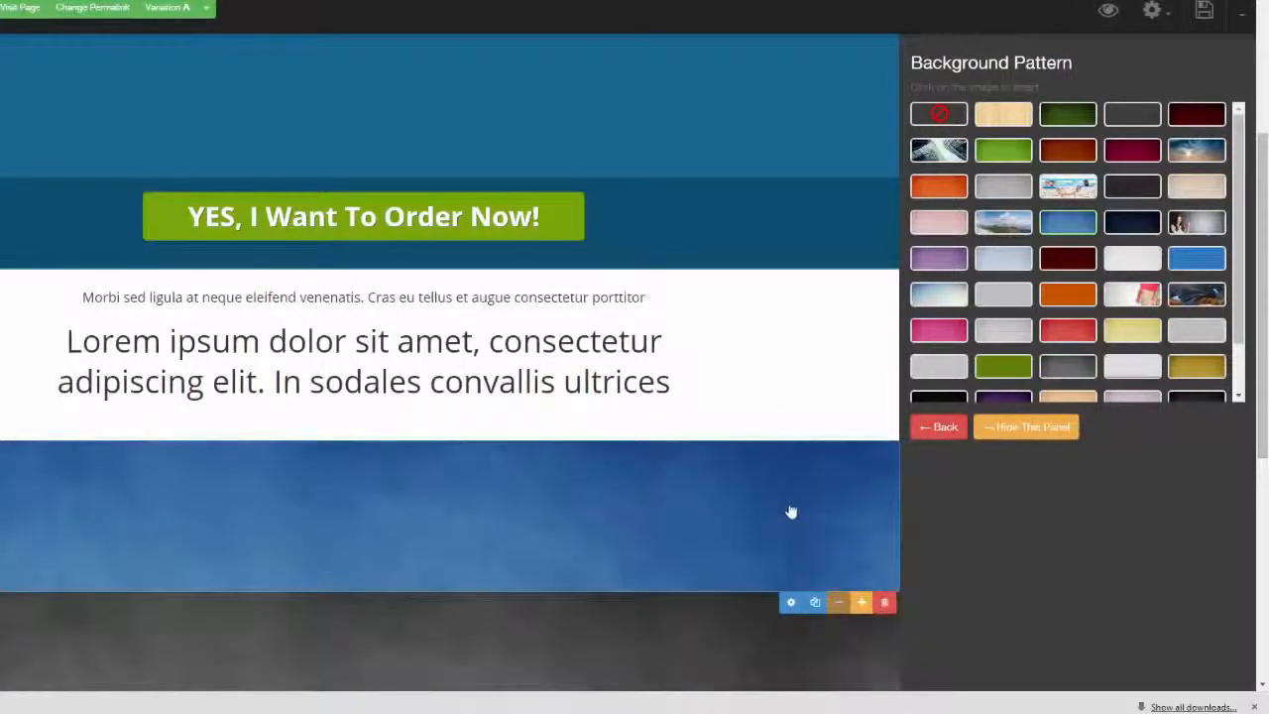
# Change the upper wide section's background to the orange pattern, and close the settings
pyautogui.click(1068, 295)
pyautogui.moveTo(1261, 341); pyautogui.dragTo(1261, 439)
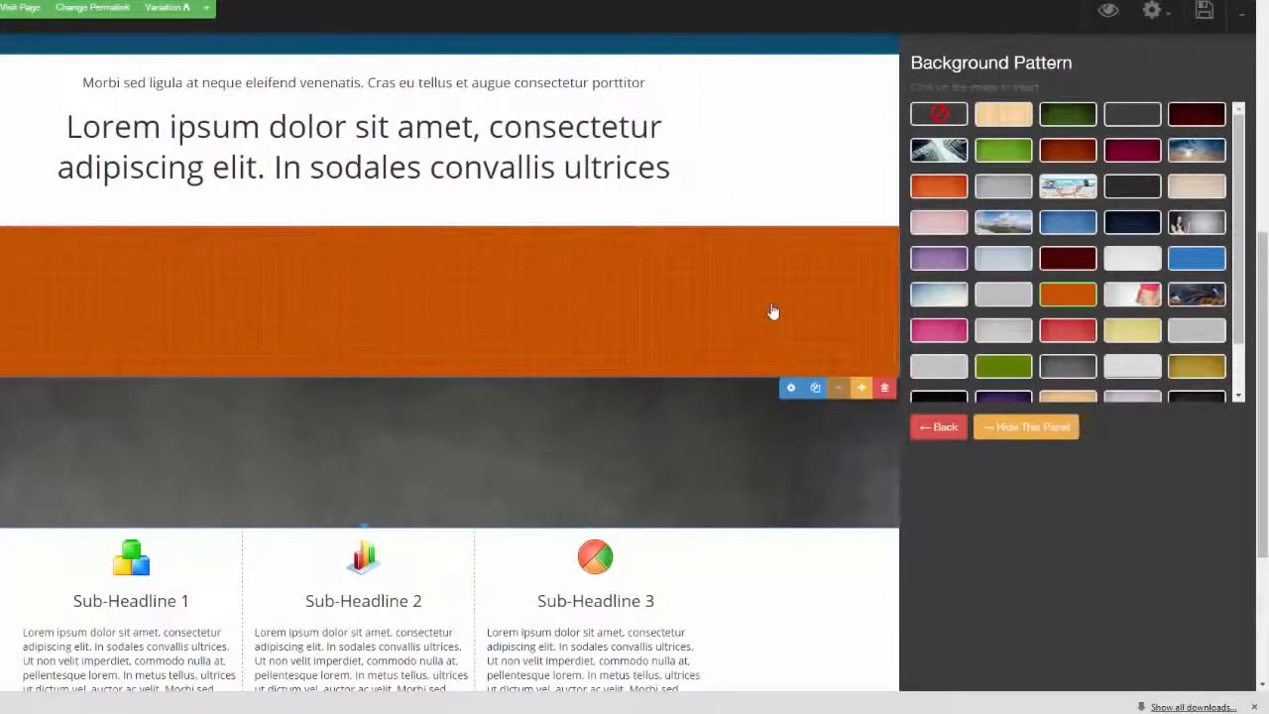
pyautogui.click(1031, 426)
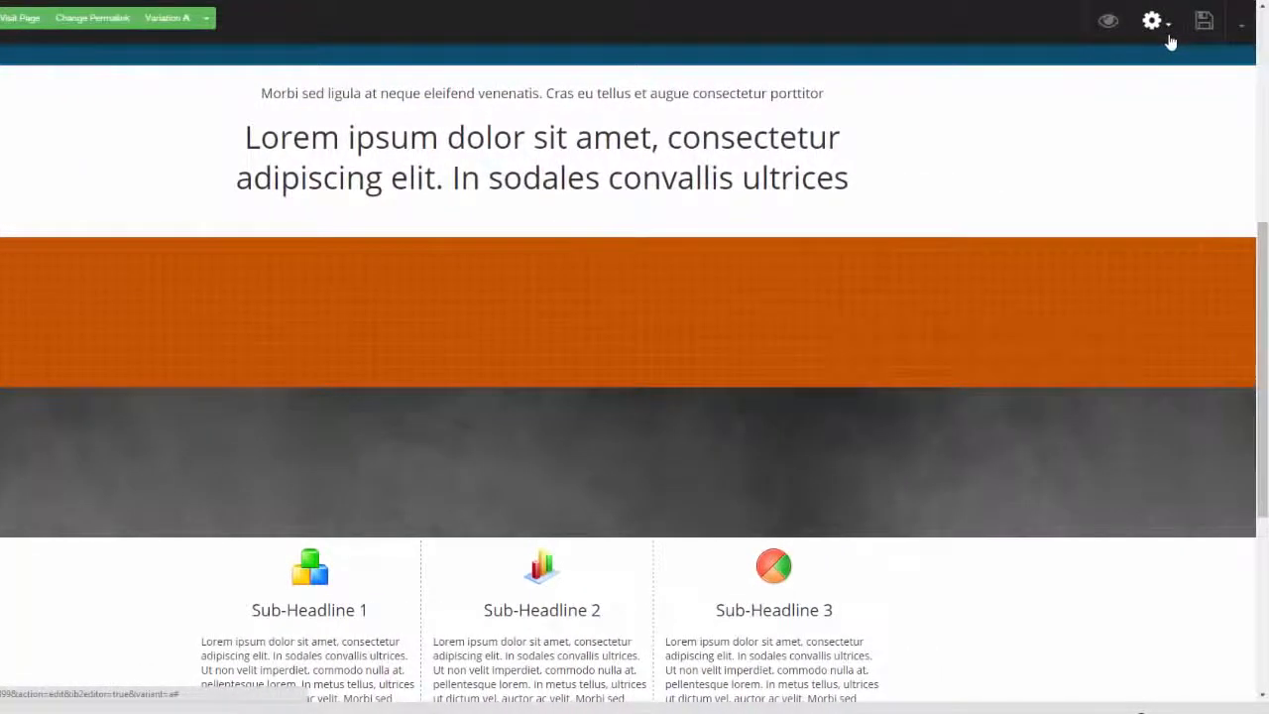
# Enable the page's Attention Bar and set its background color to black
pyautogui.click(1168, 35)
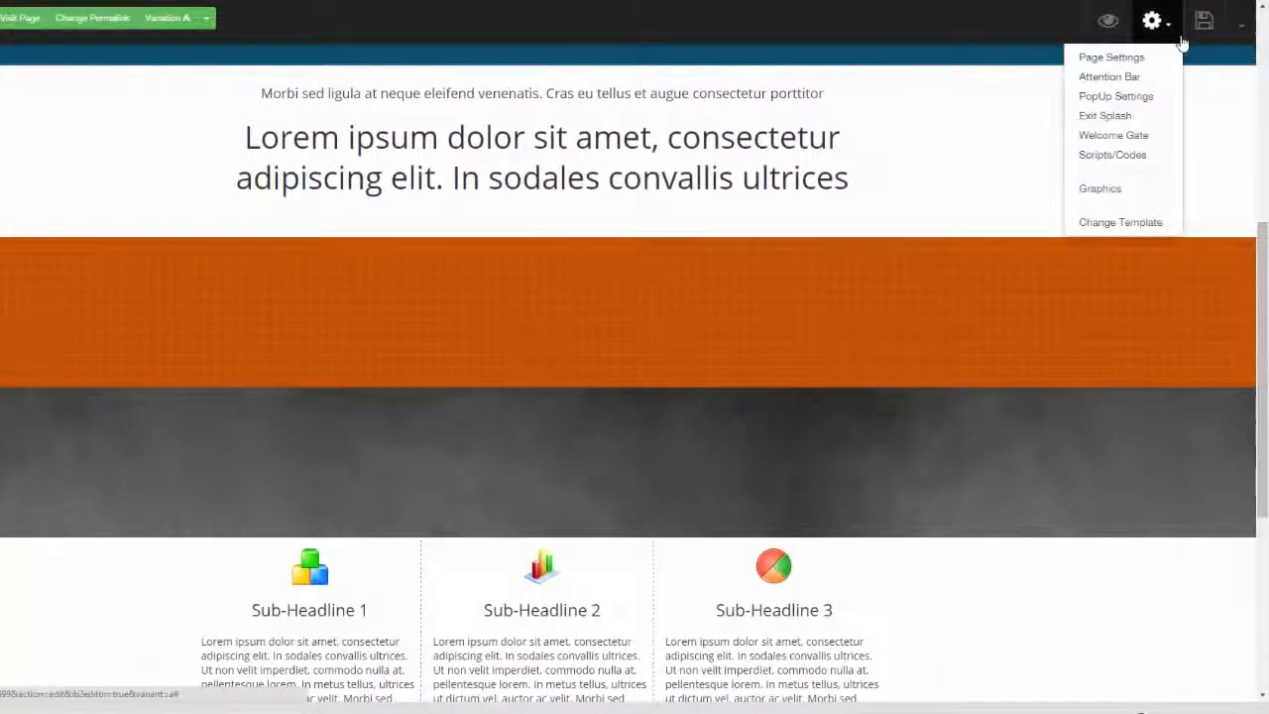
pyautogui.click(1120, 81)
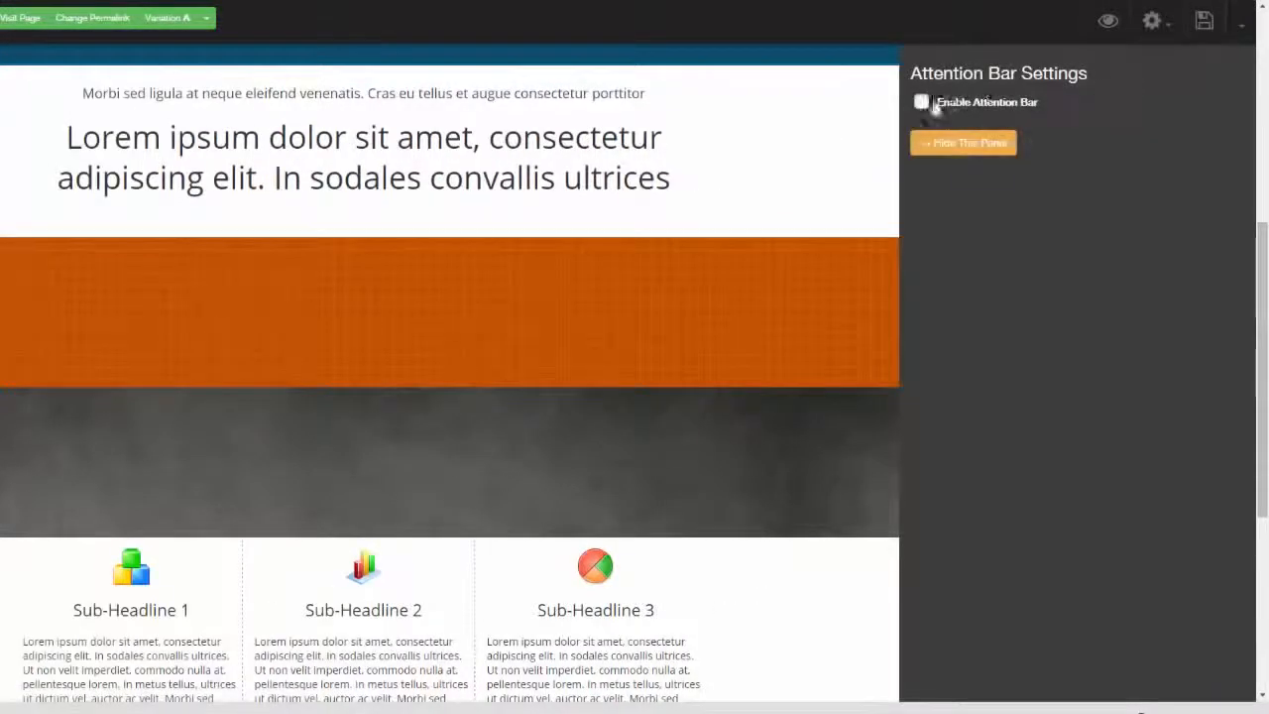
pyautogui.click(922, 102)
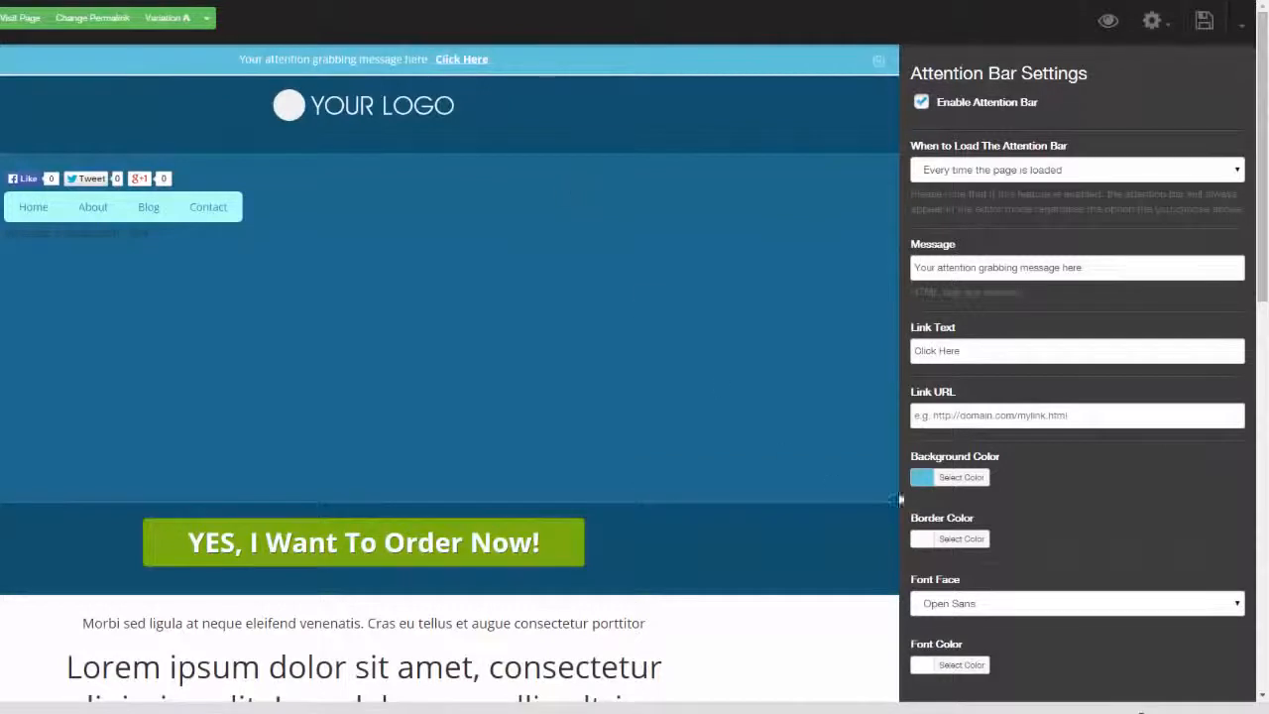
pyautogui.click(924, 478)
pyautogui.click(922, 606)
pyautogui.click(901, 657)
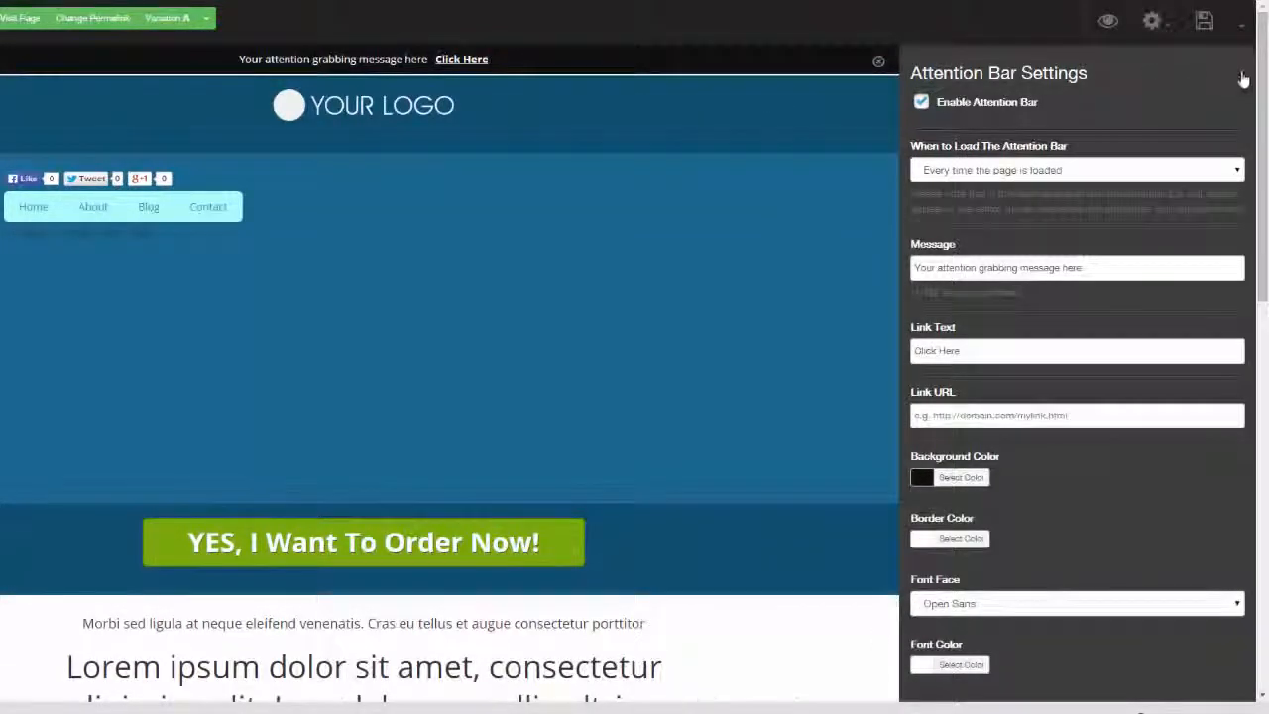
# Review the page's PopUp Settings and the available choices for when to load the popup
pyautogui.click(1155, 22)
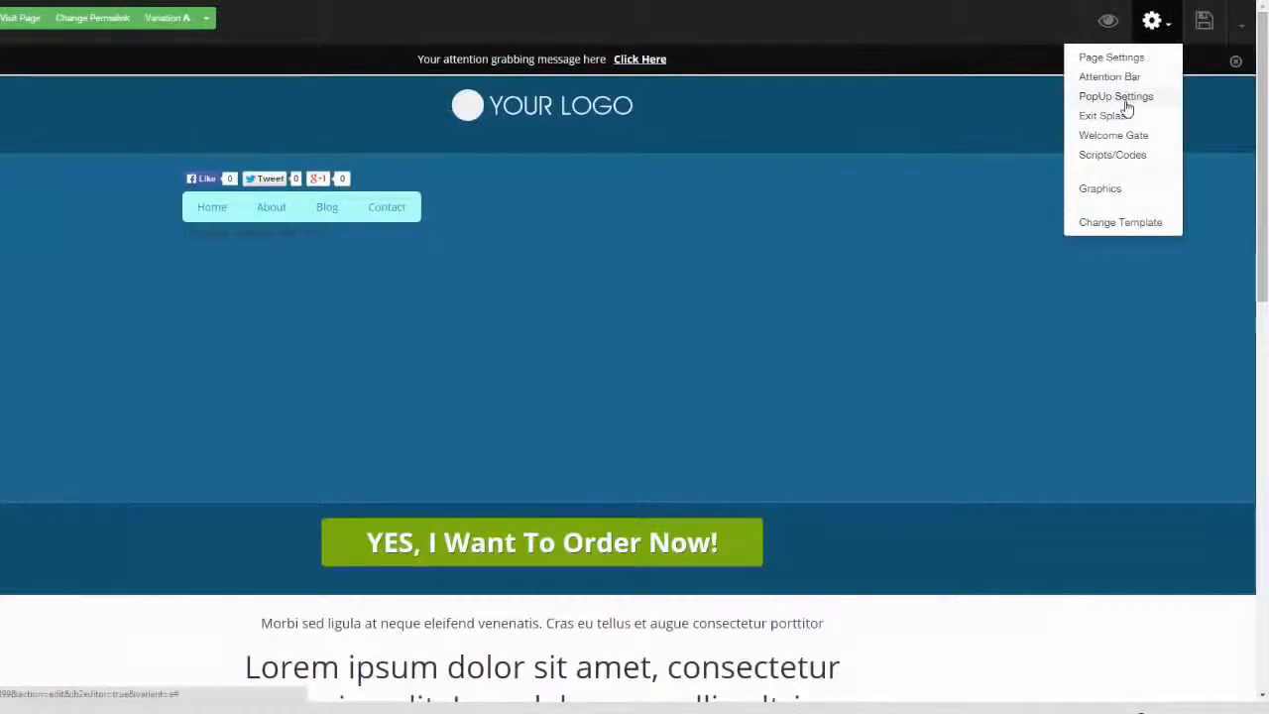
pyautogui.click(1121, 98)
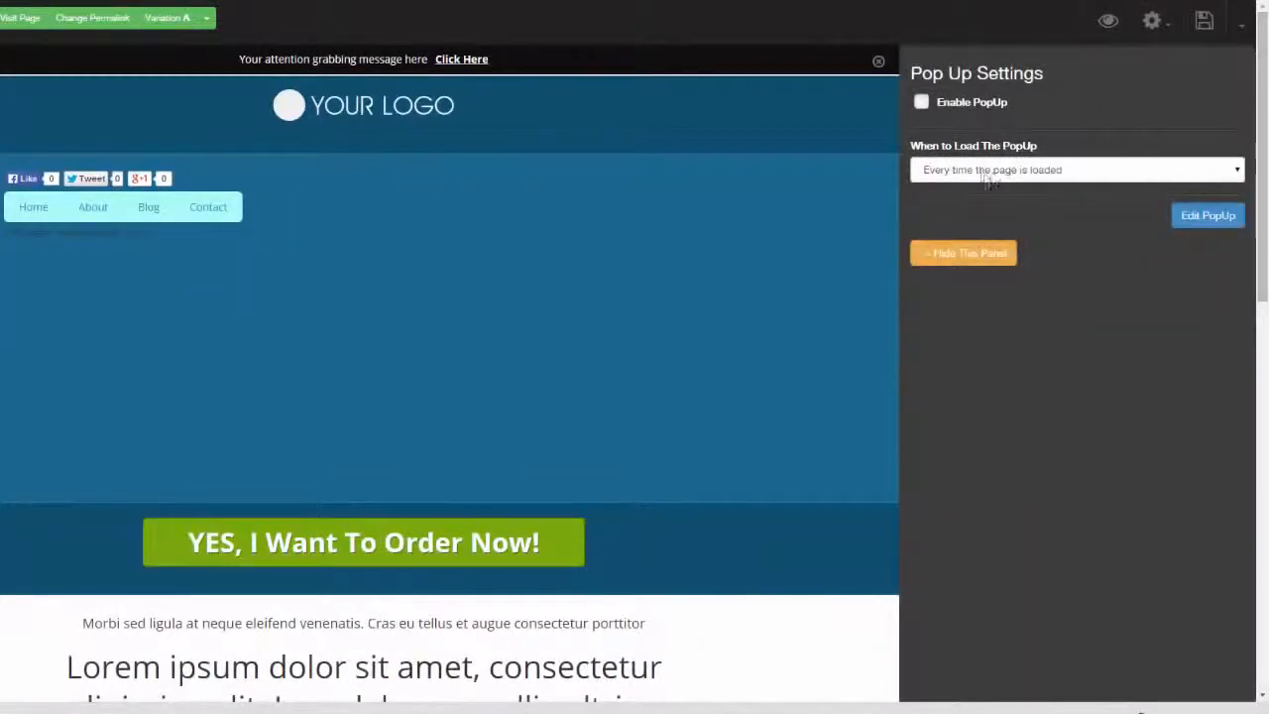
pyautogui.click(1083, 168)
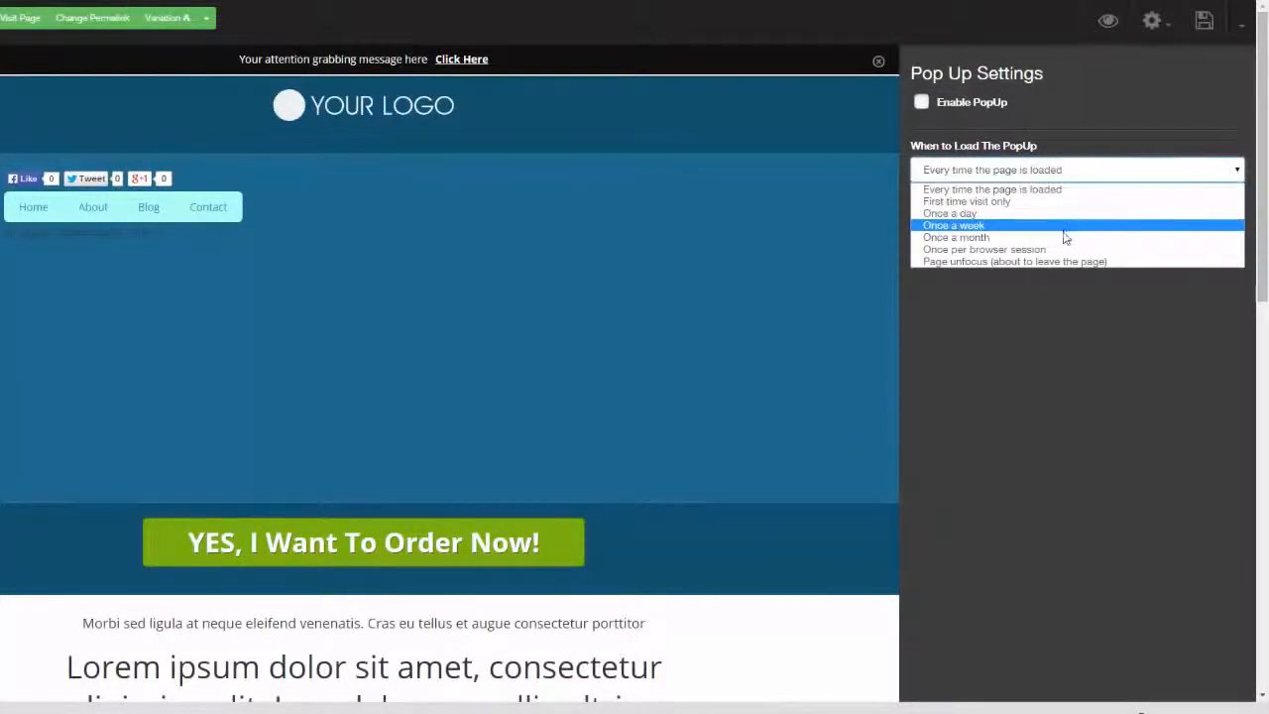
pyautogui.click(1062, 316)
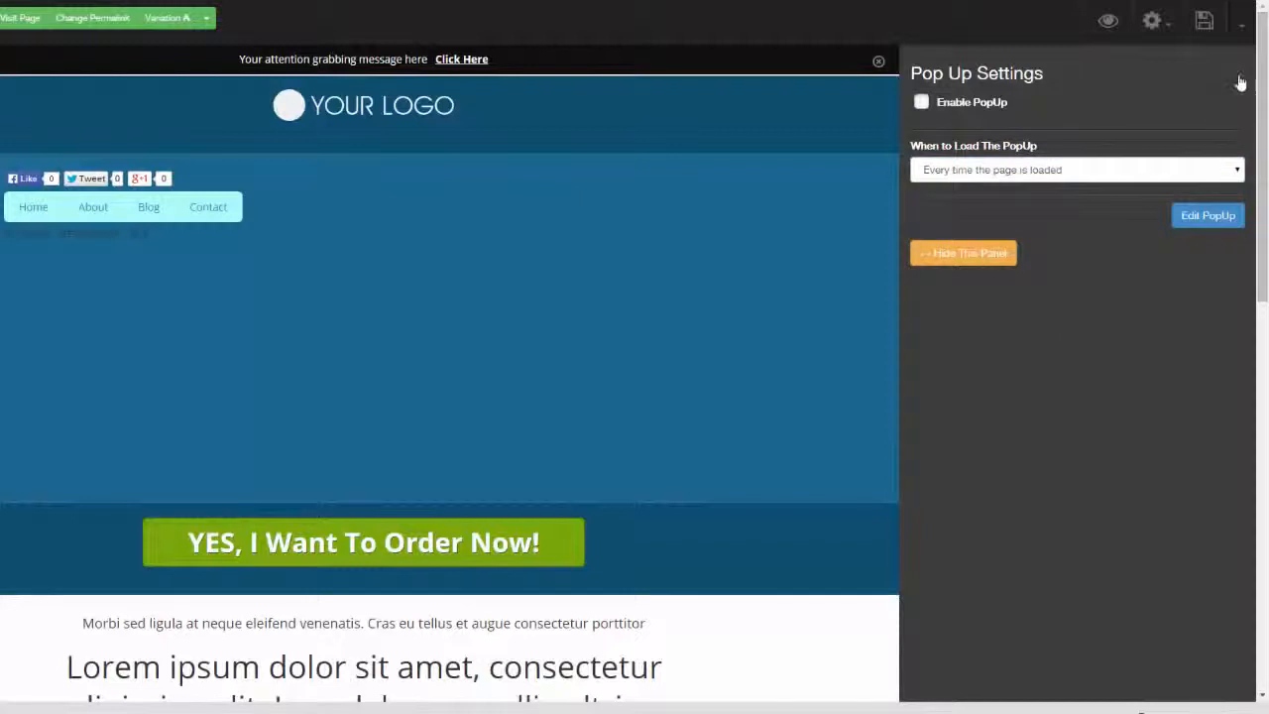
pyautogui.click(1240, 79)
# Review the Welcome Gate settings, including the choice of post or page to lock
pyautogui.click(1152, 22)
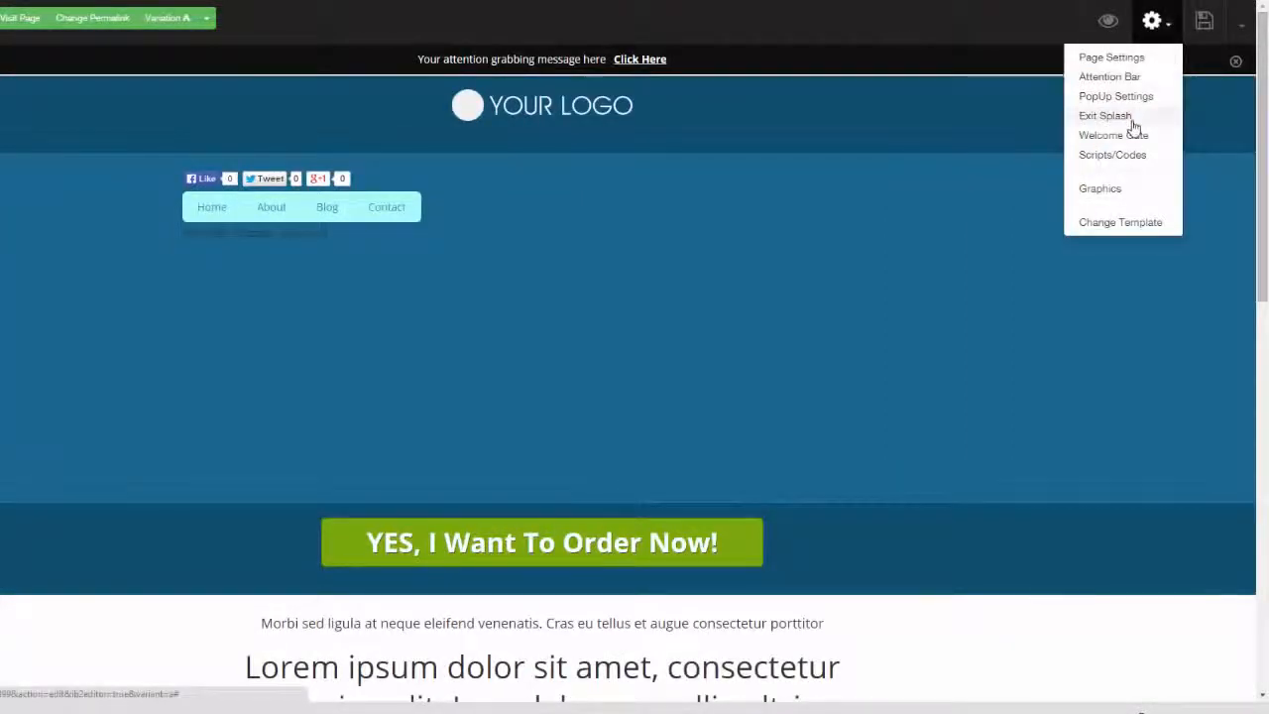
pyautogui.click(1138, 134)
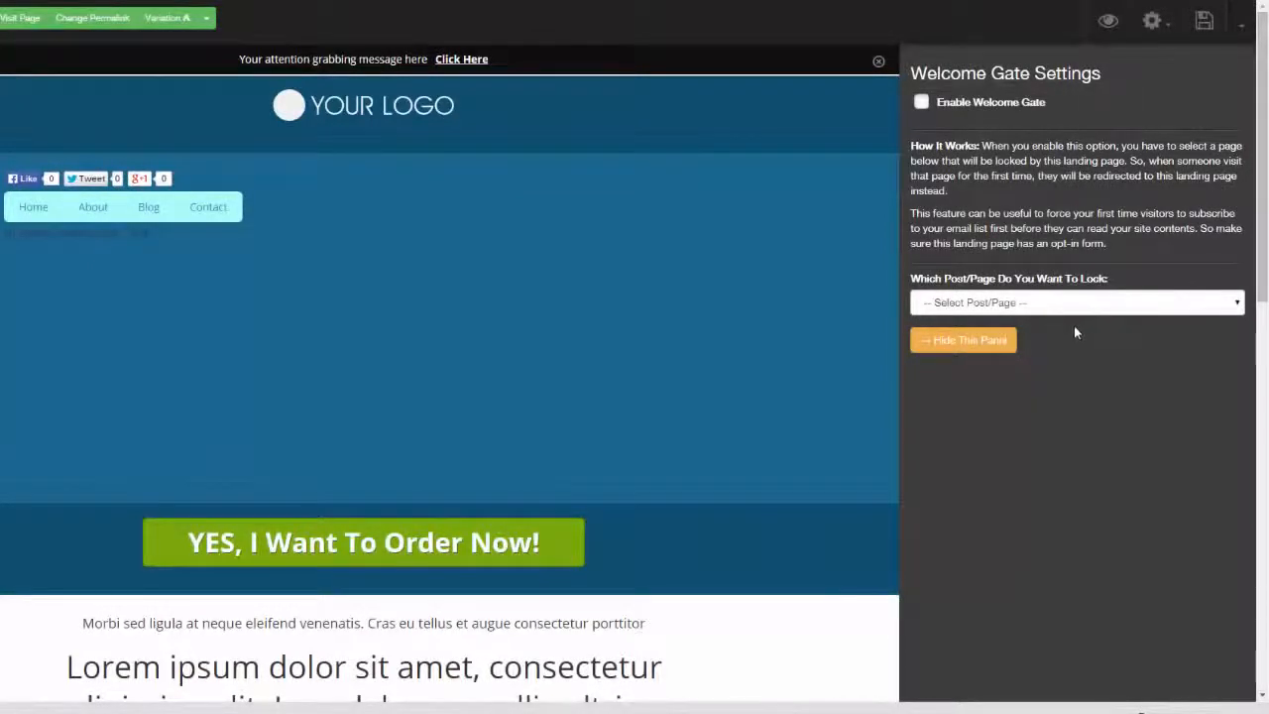
pyautogui.click(1243, 82)
# Insert the red "Send Me The Video" and yellow "Get The FREE Report!" button graphics into the blue section above the order button
pyautogui.click(1156, 21)
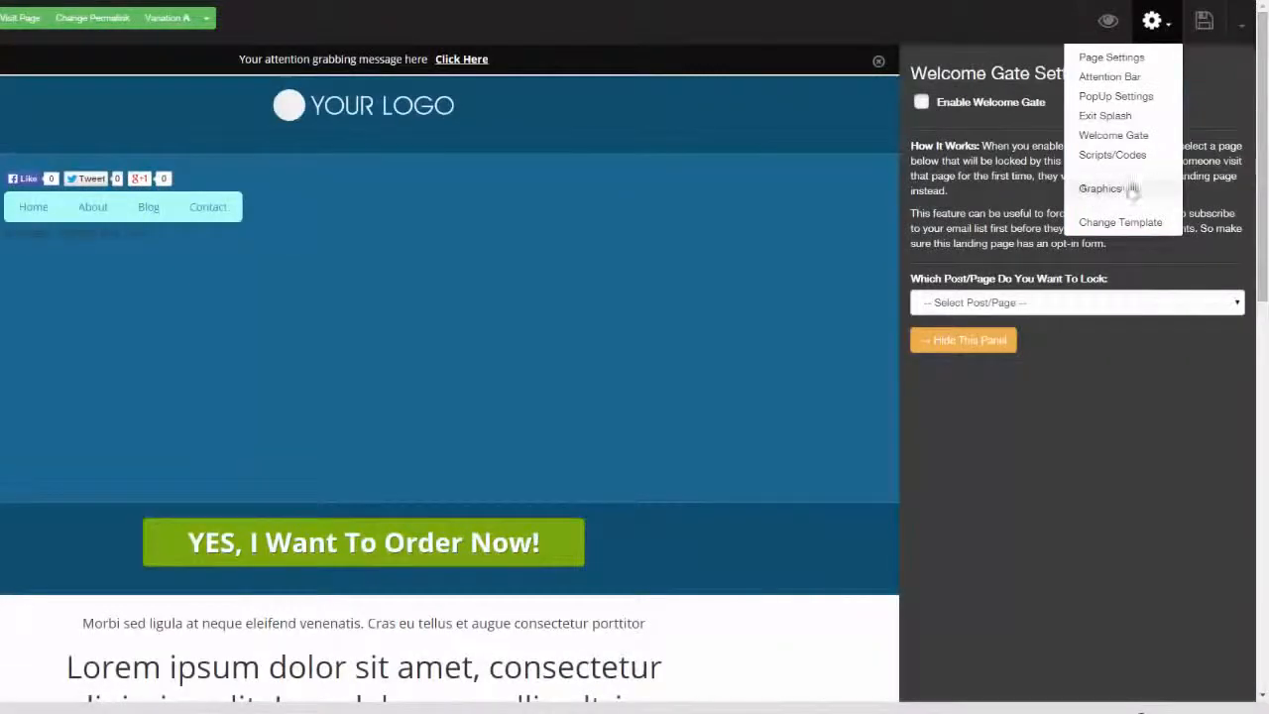
pyautogui.click(1113, 191)
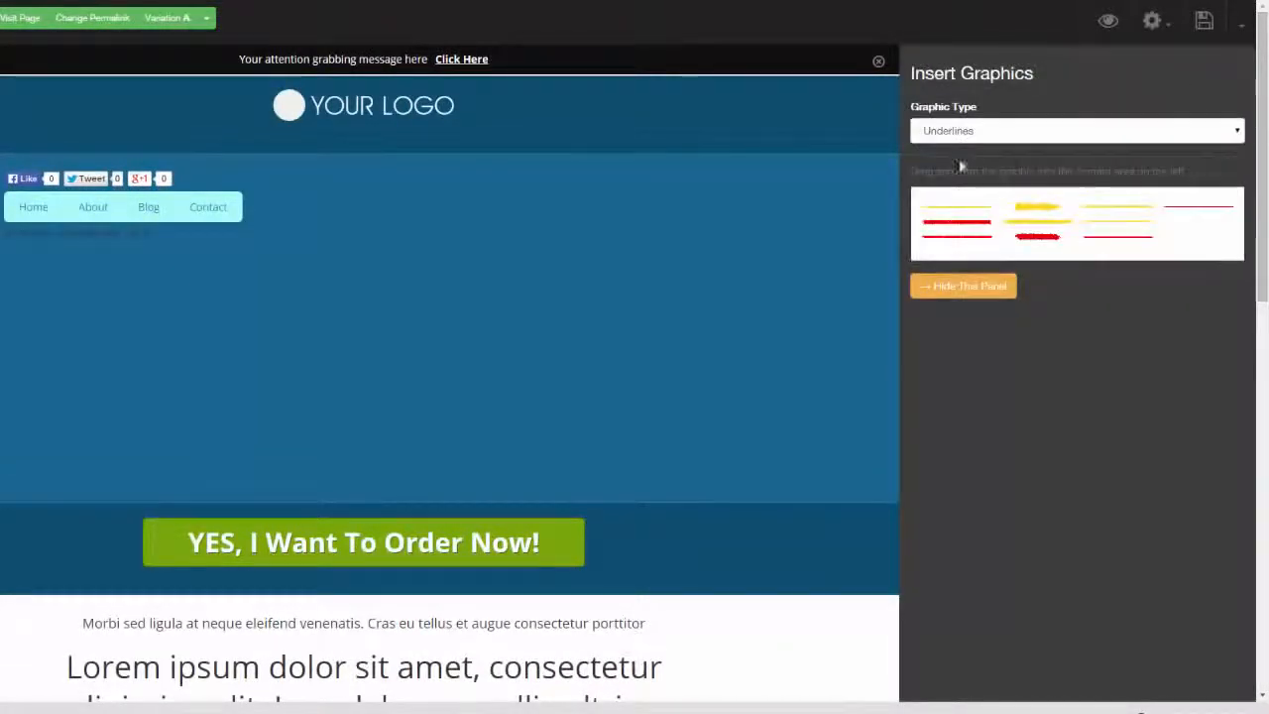
pyautogui.click(1237, 131)
pyautogui.click(1187, 173)
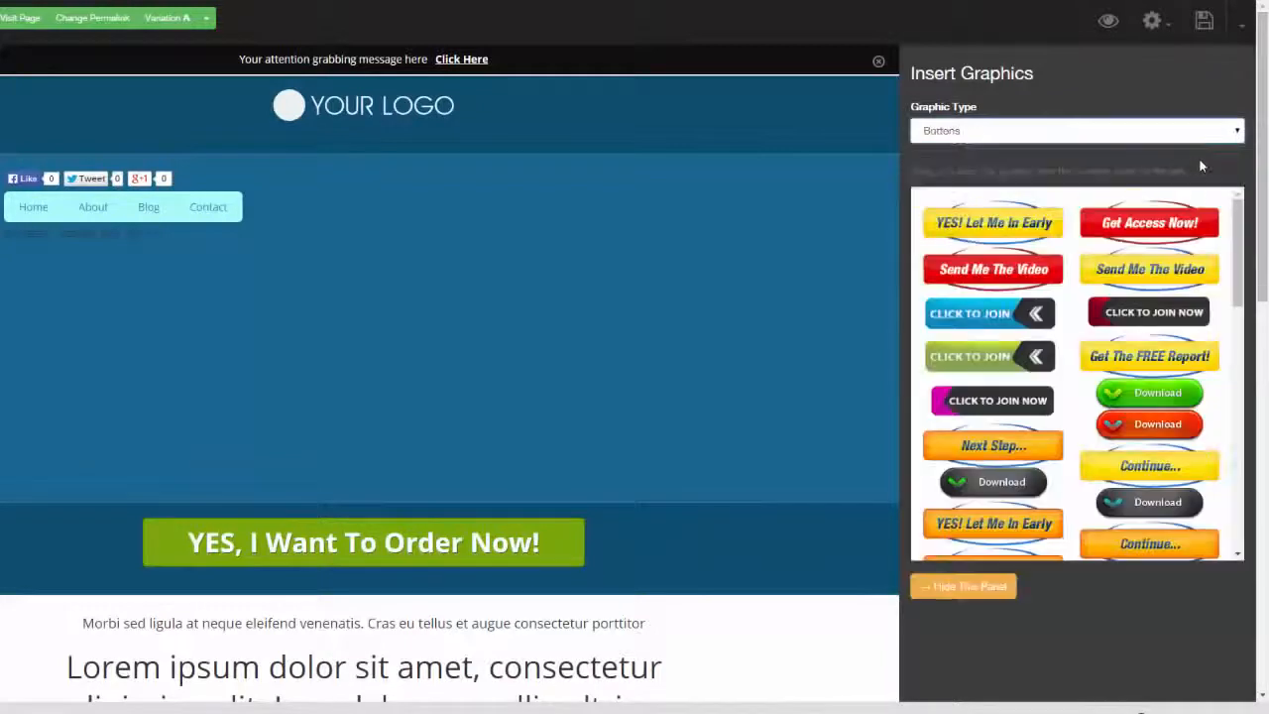
pyautogui.moveTo(993, 269); pyautogui.dragTo(538, 241)
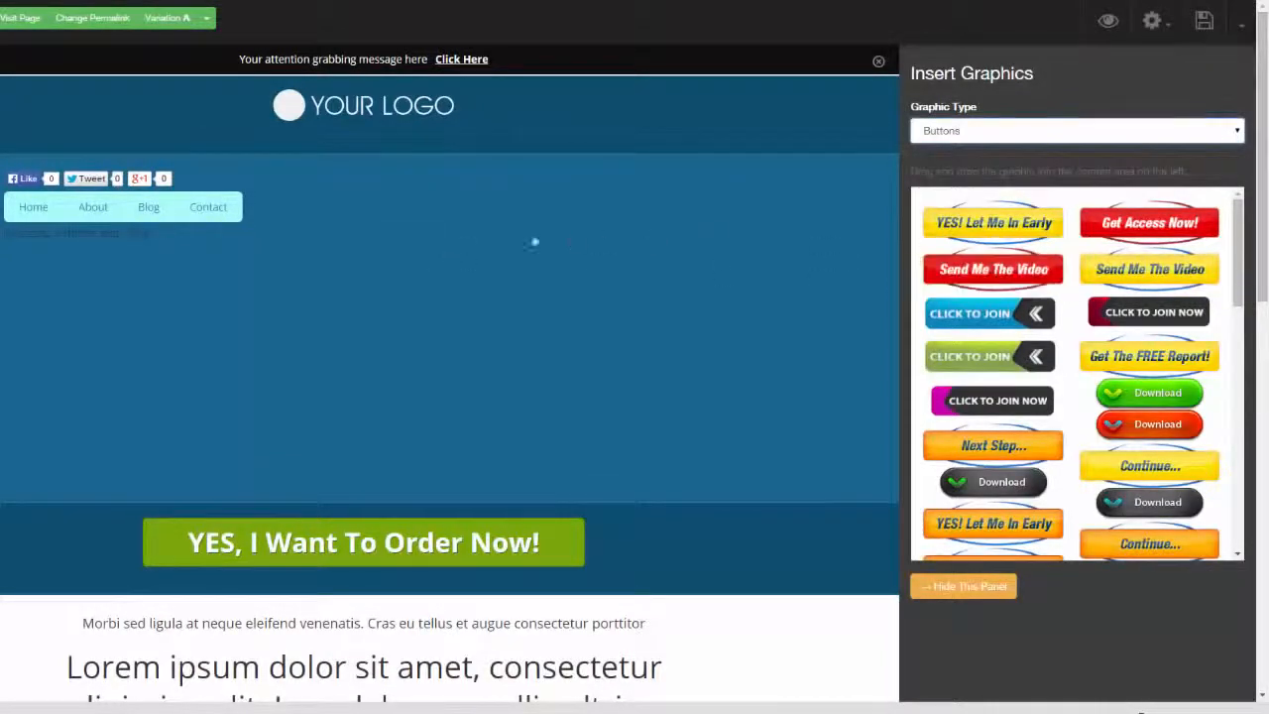
pyautogui.moveTo(1149, 356); pyautogui.dragTo(495, 357)
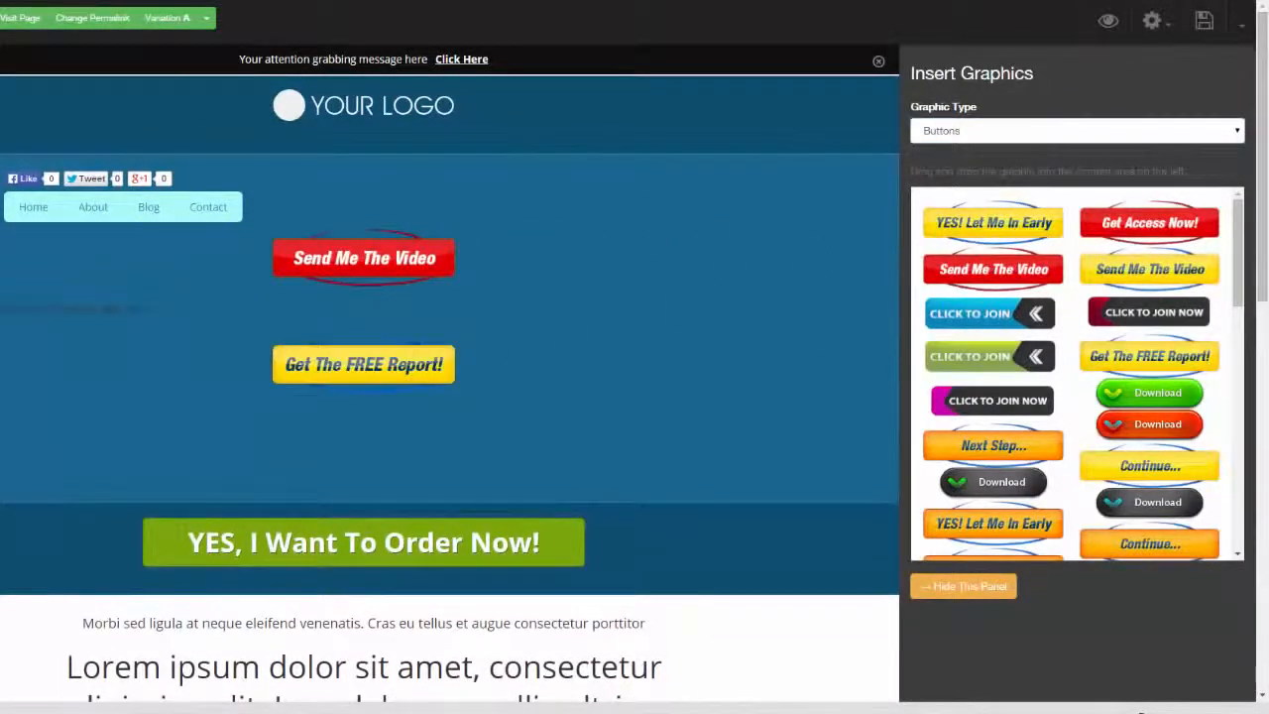
# Browse the Bigicons and Highlights graphics, and insert the red double-chevron arrow above the "Send Me The Video" button
pyautogui.click(1234, 130)
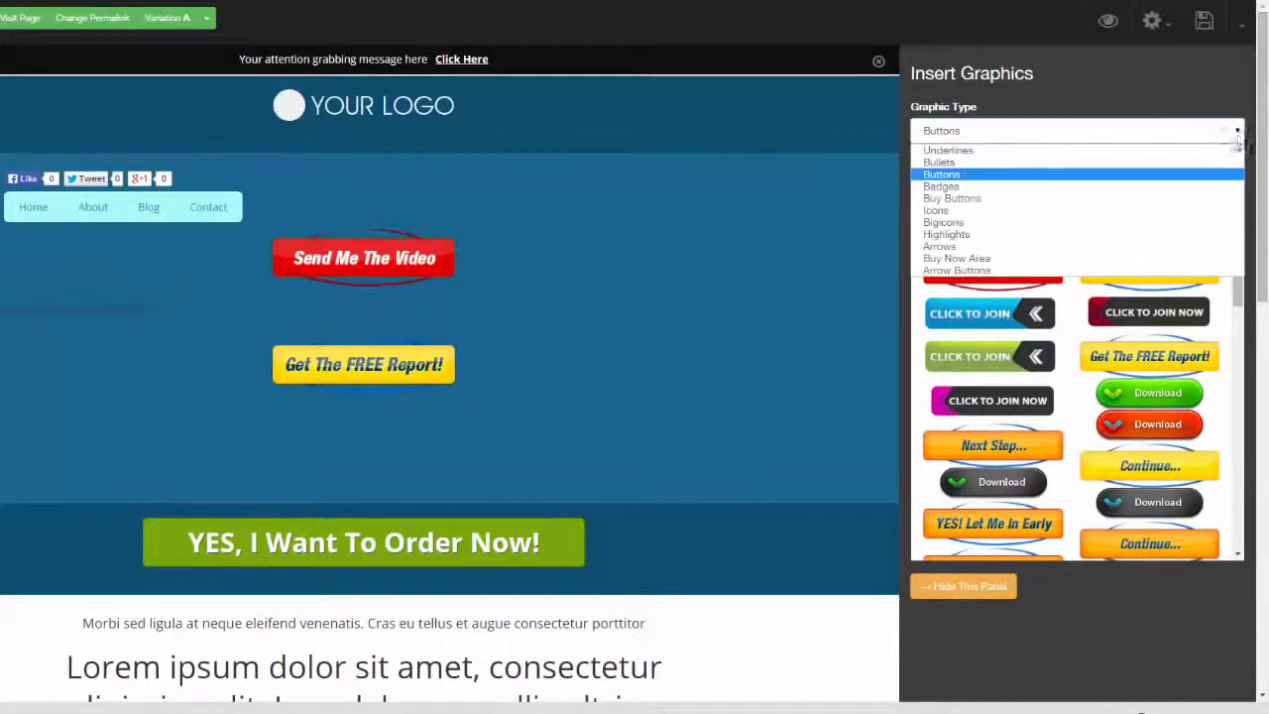
pyautogui.click(1147, 222)
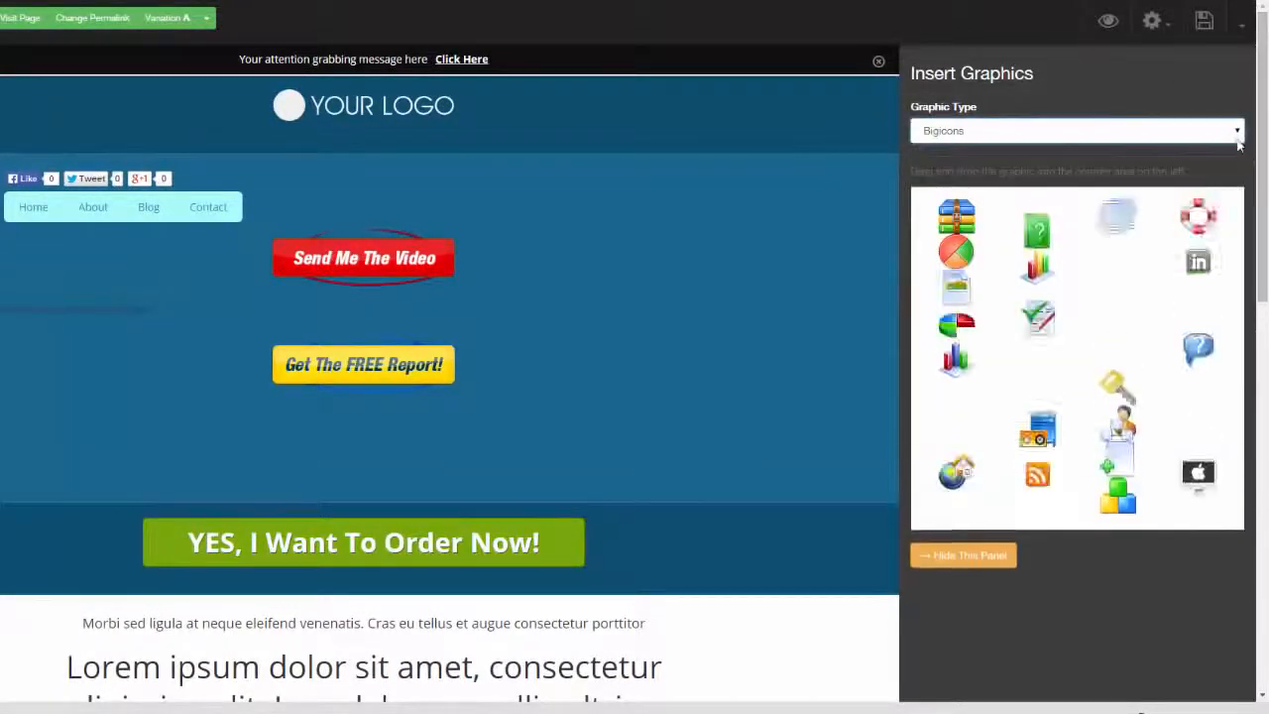
pyautogui.click(1209, 130)
pyautogui.click(1140, 235)
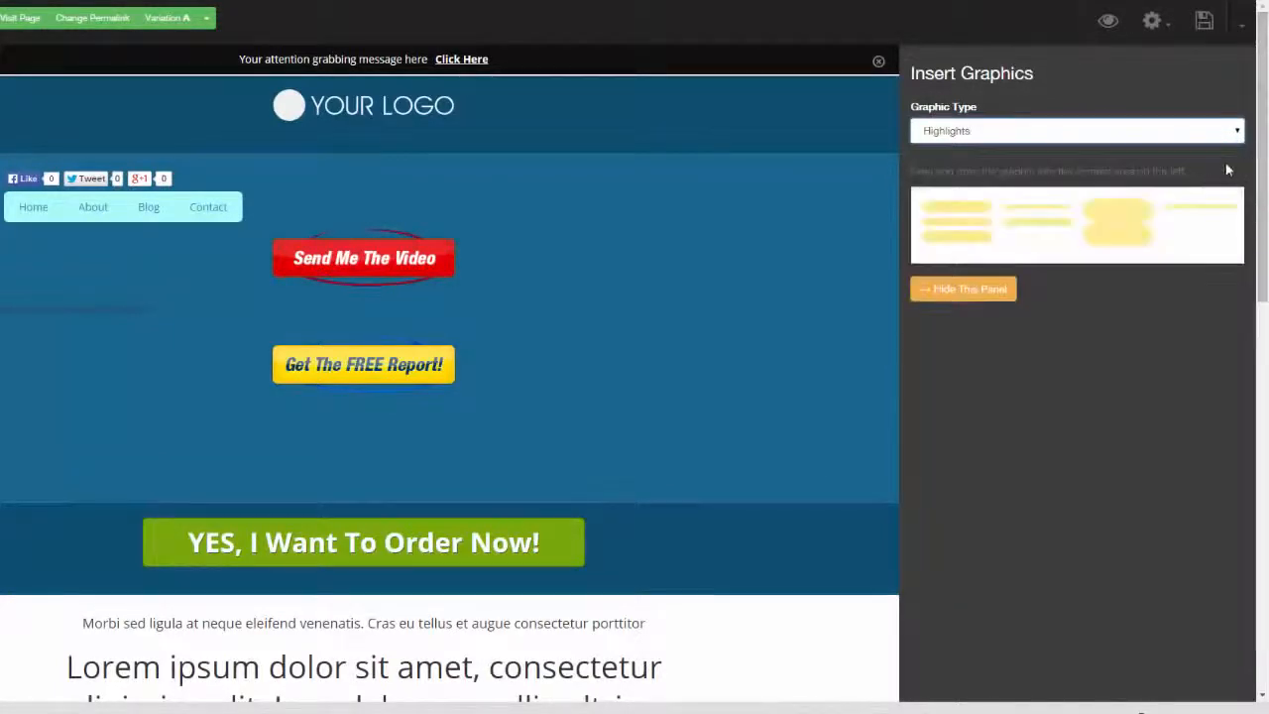
pyautogui.click(1229, 133)
pyautogui.click(1141, 246)
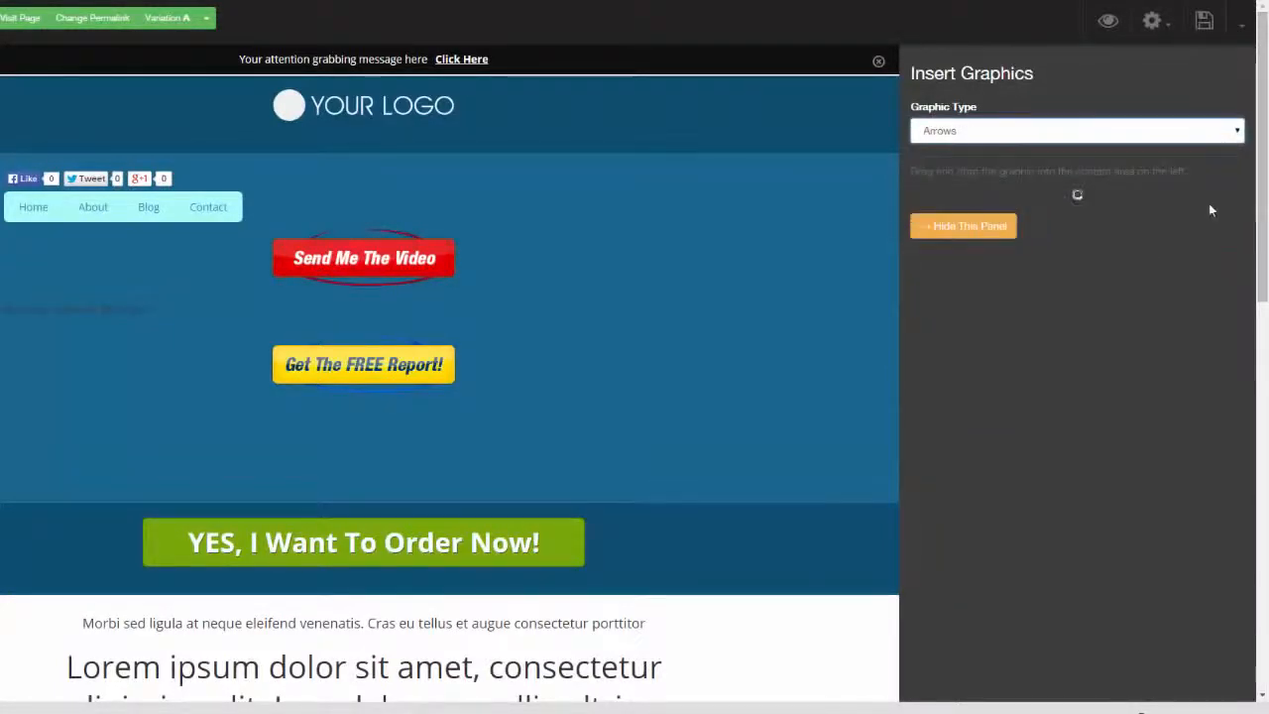
pyautogui.moveTo(1110, 278); pyautogui.dragTo(649, 314)
# Review the arrow graphic's image settings and the page's publishing and template-saving options
pyautogui.moveTo(381, 349)
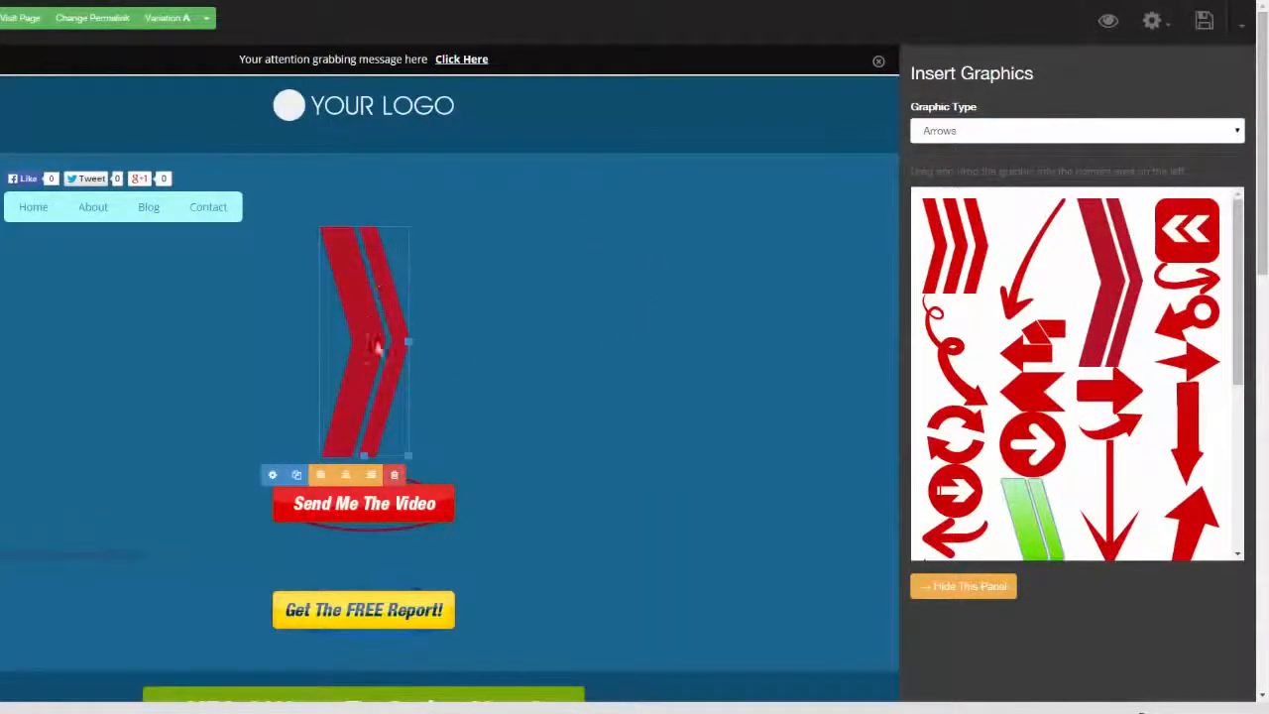
pyautogui.click(274, 477)
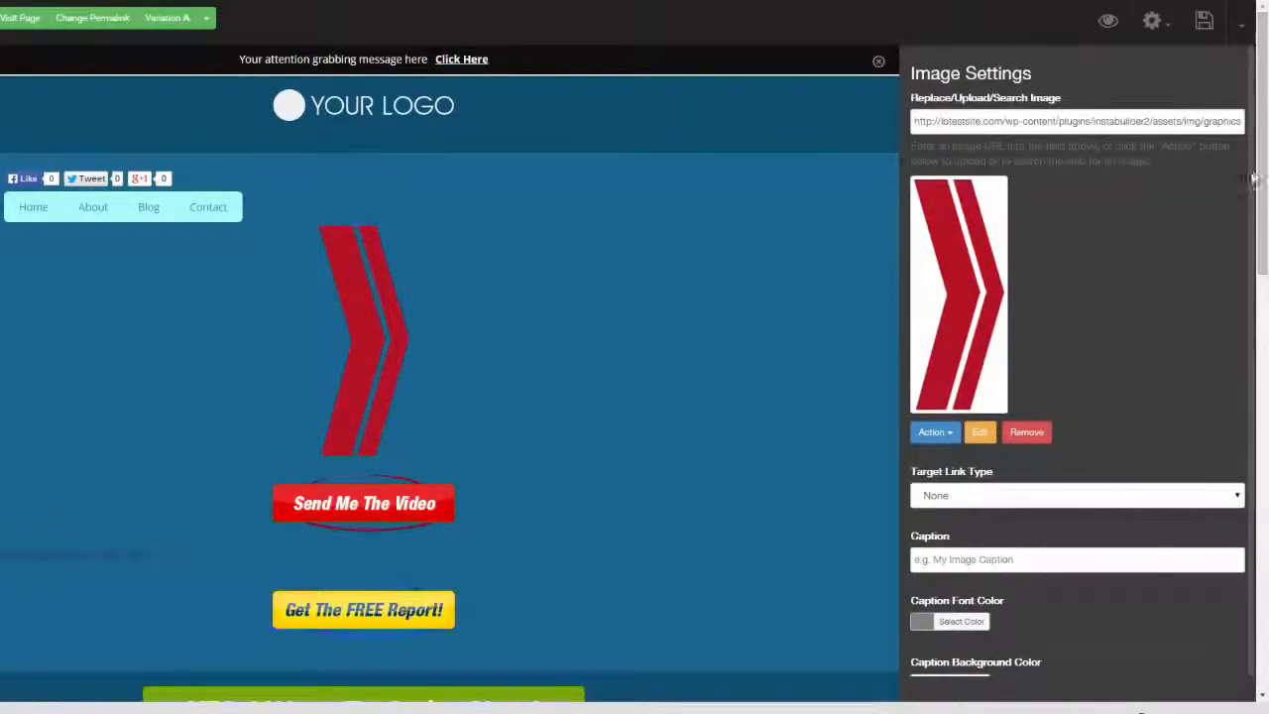
pyautogui.scroll(-2, 1255, 288)
pyautogui.scroll(2, 1255, 287)
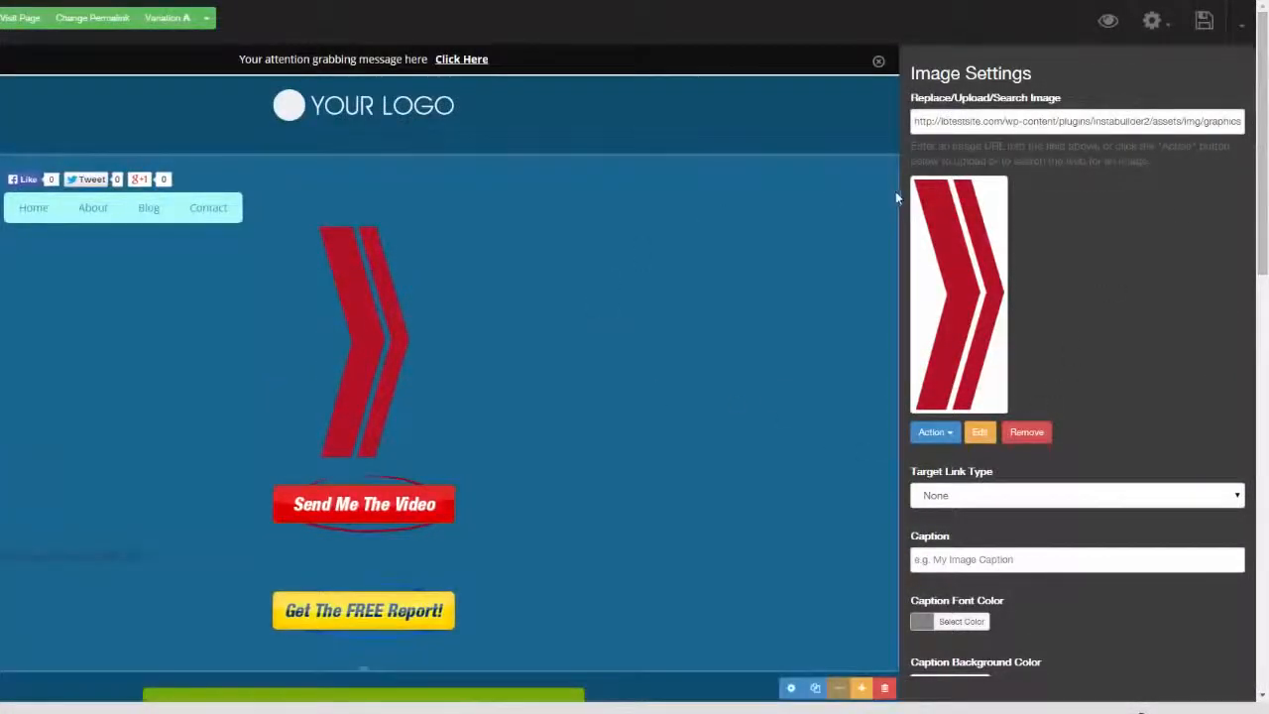
pyautogui.click(1238, 32)
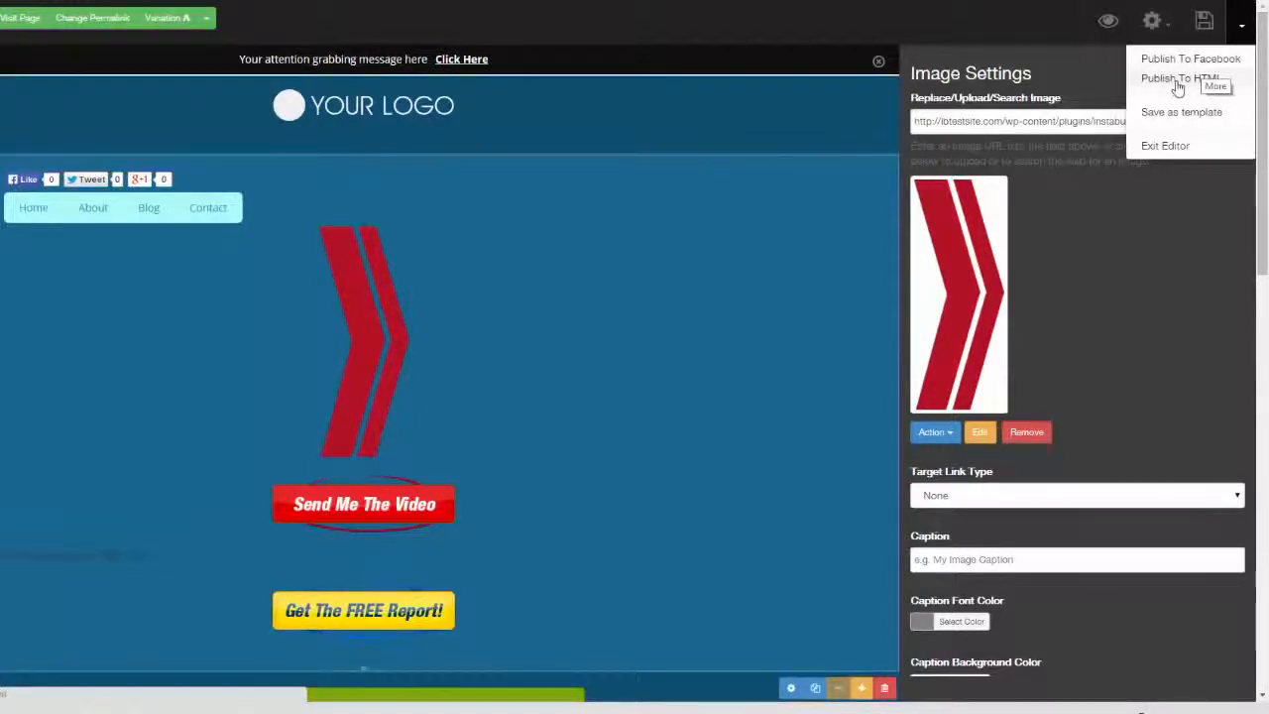
# Change the page template to the sunset beach squeeze page with the free report box
pyautogui.click(1170, 27)
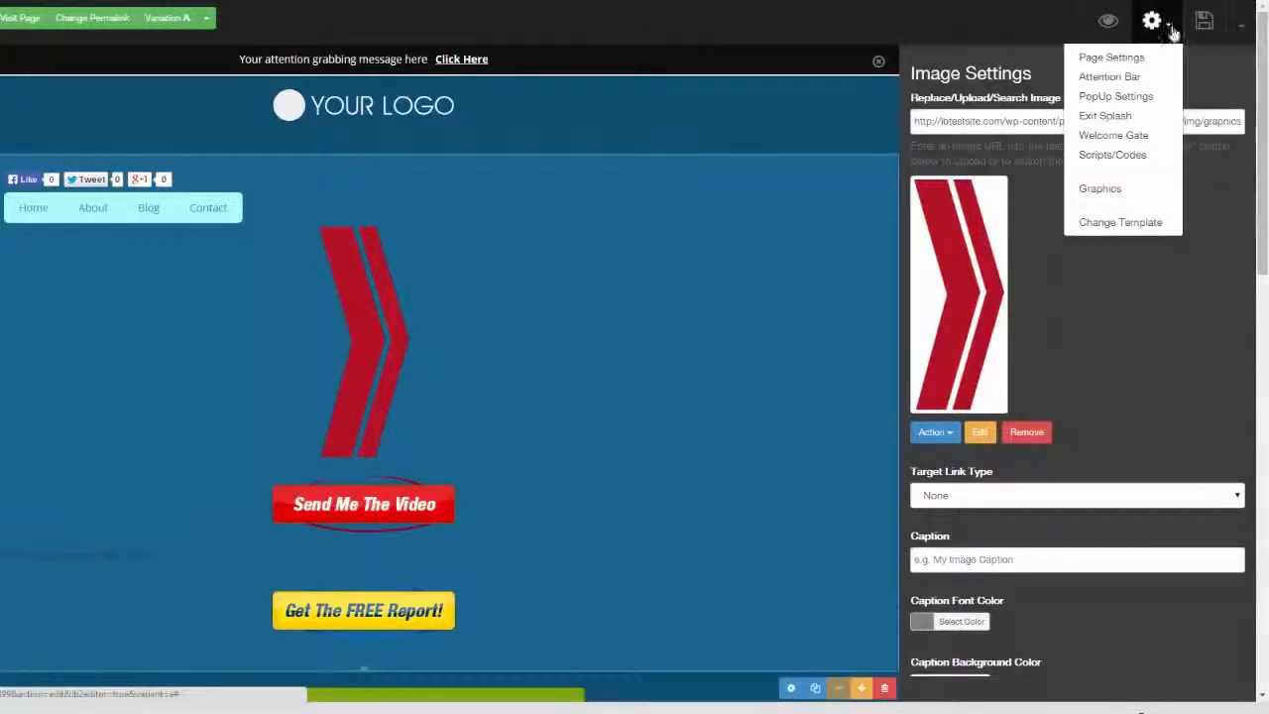
pyautogui.click(1127, 224)
pyautogui.click(561, 115)
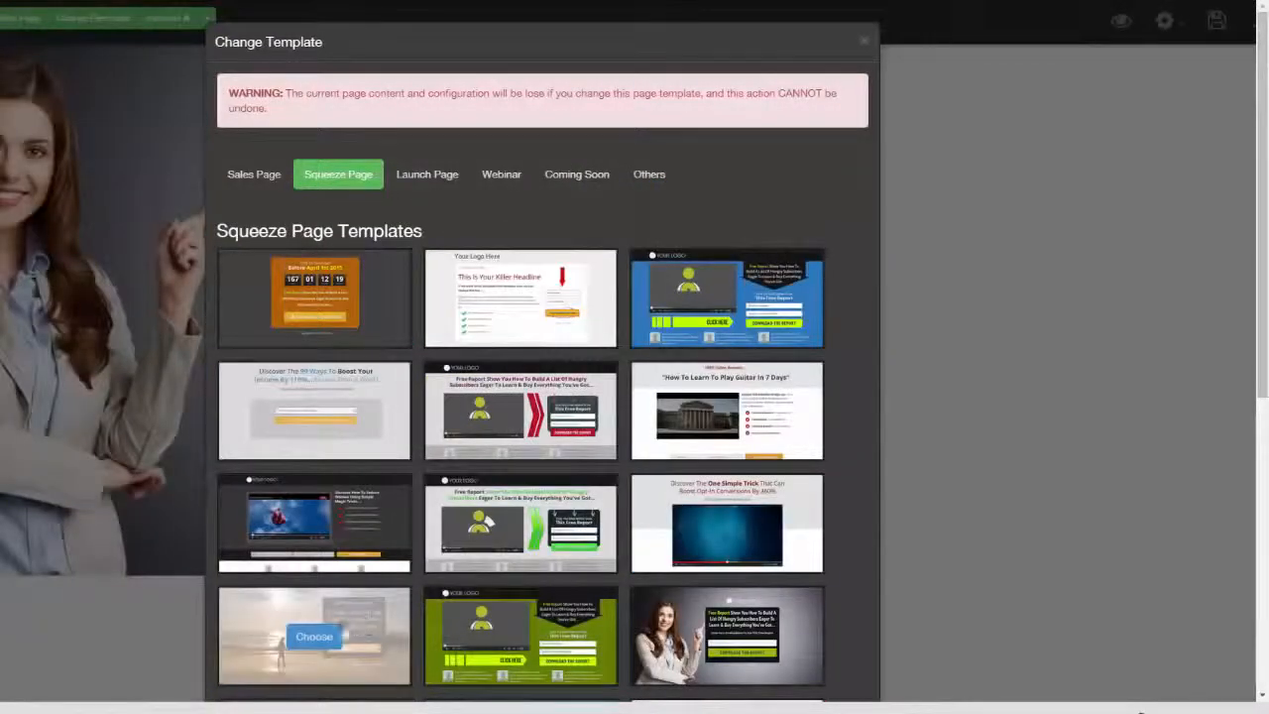
pyautogui.click(313, 636)
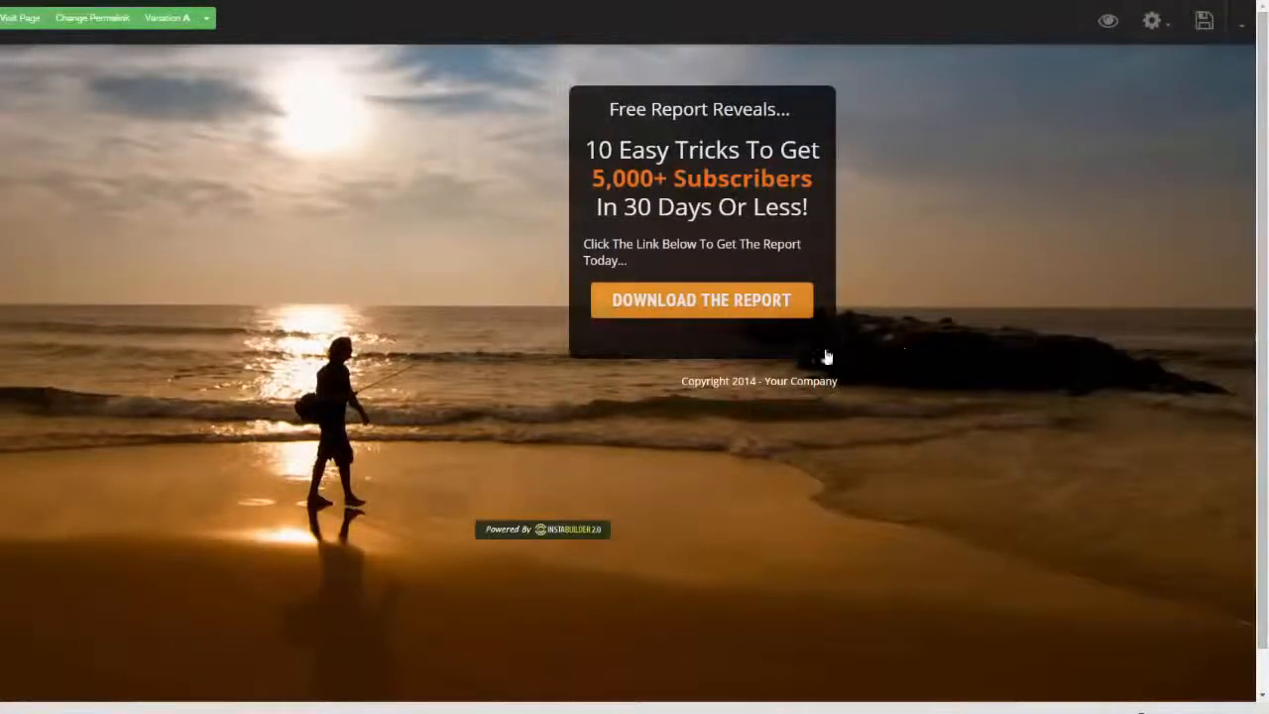
# Enable Display Delay on the dark free report box and set the delay to 18 seconds
pyautogui.moveTo(822, 357)
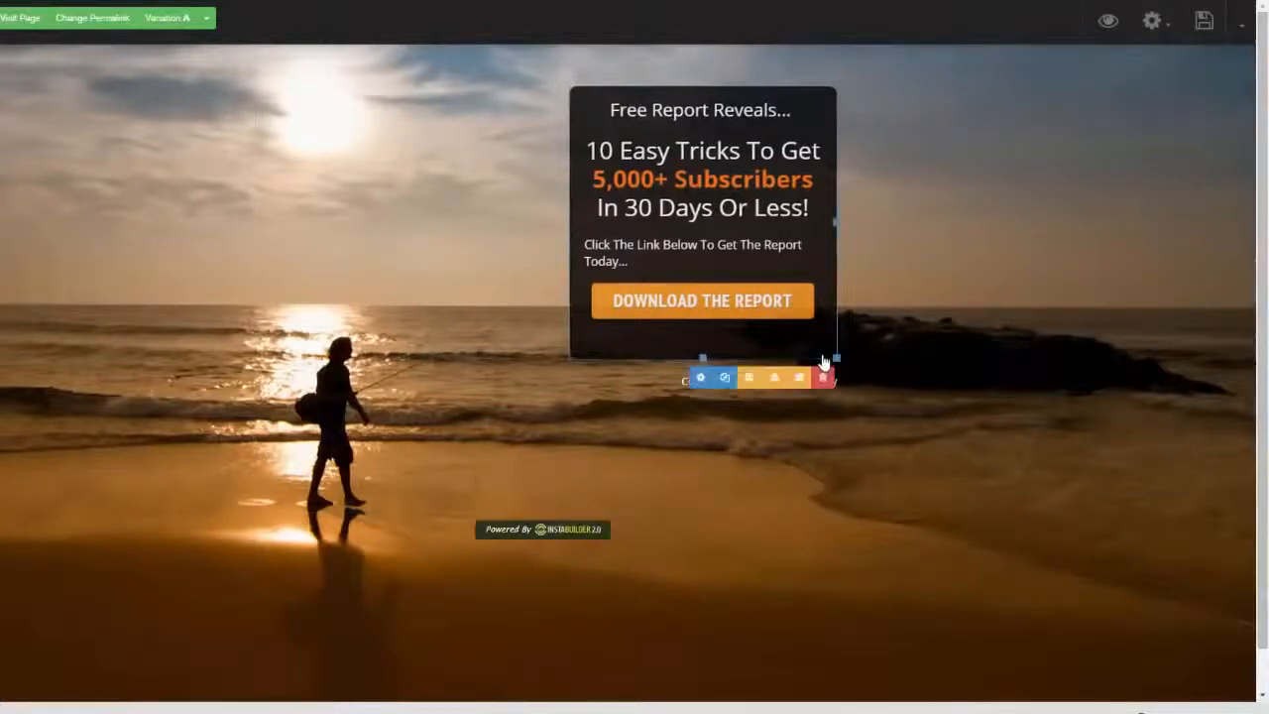
pyautogui.click(701, 377)
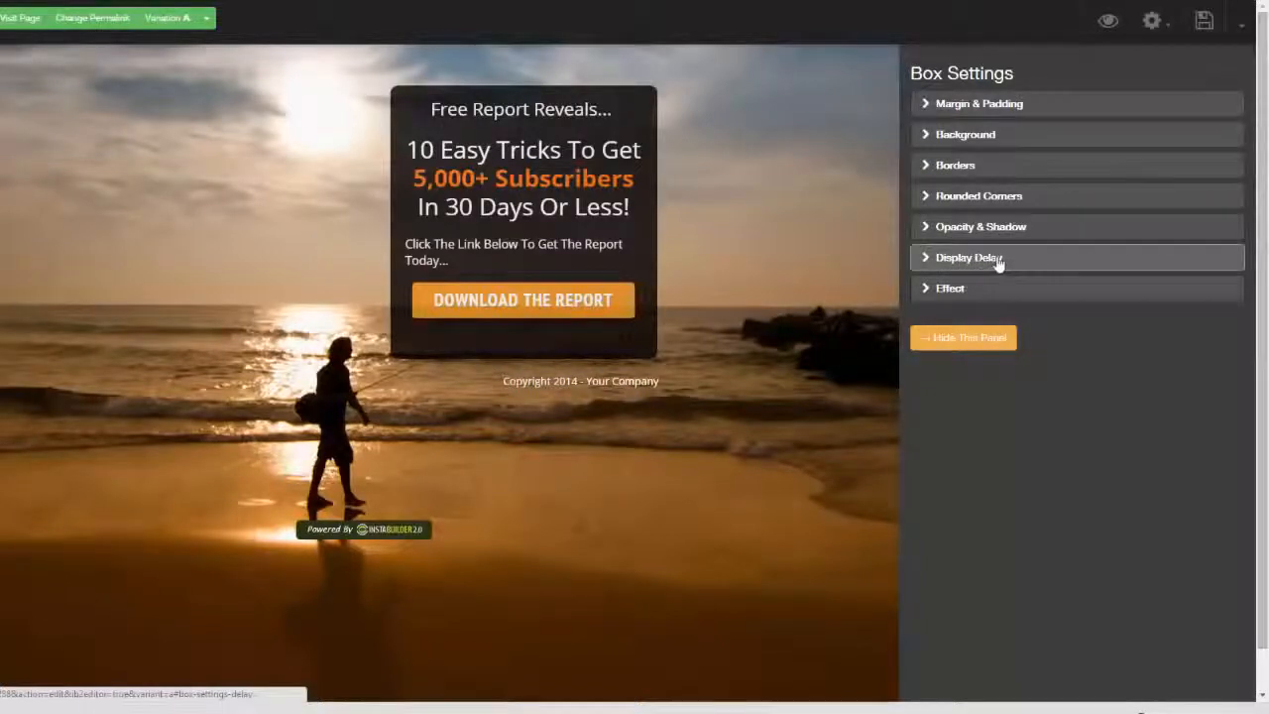
pyautogui.click(917, 260)
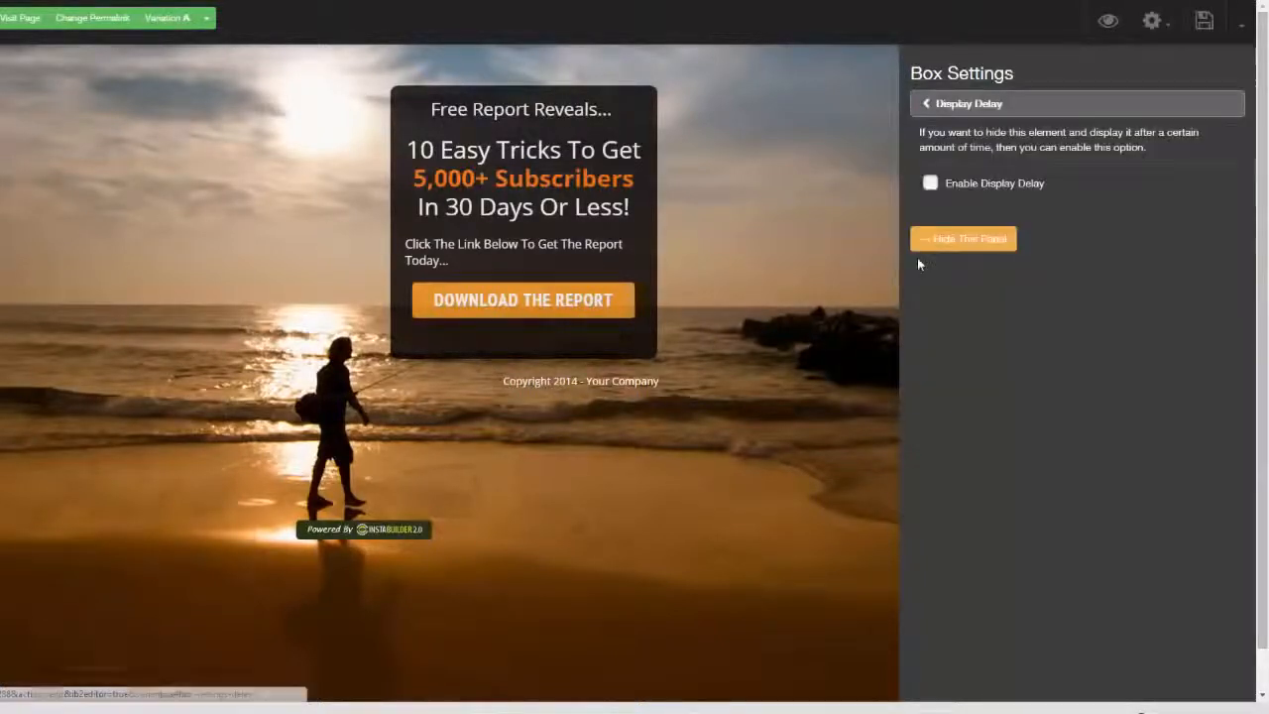
pyautogui.click(931, 184)
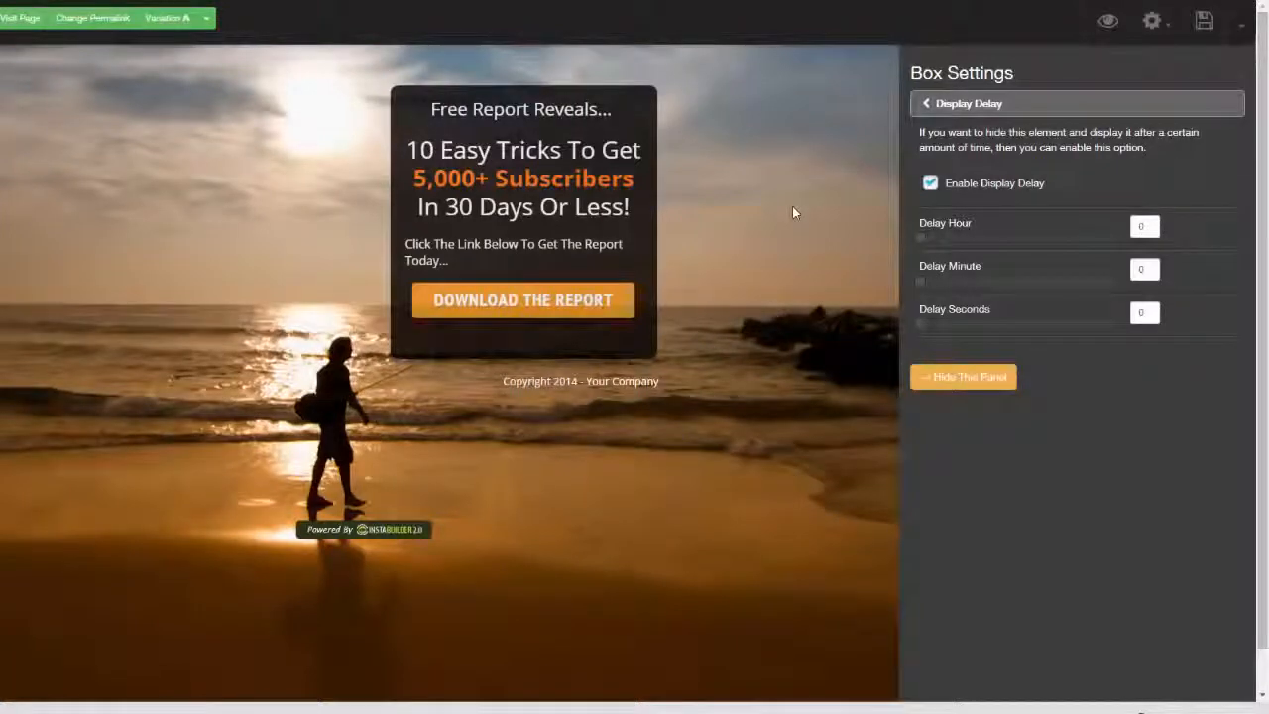
pyautogui.moveTo(928, 330); pyautogui.dragTo(985, 335)
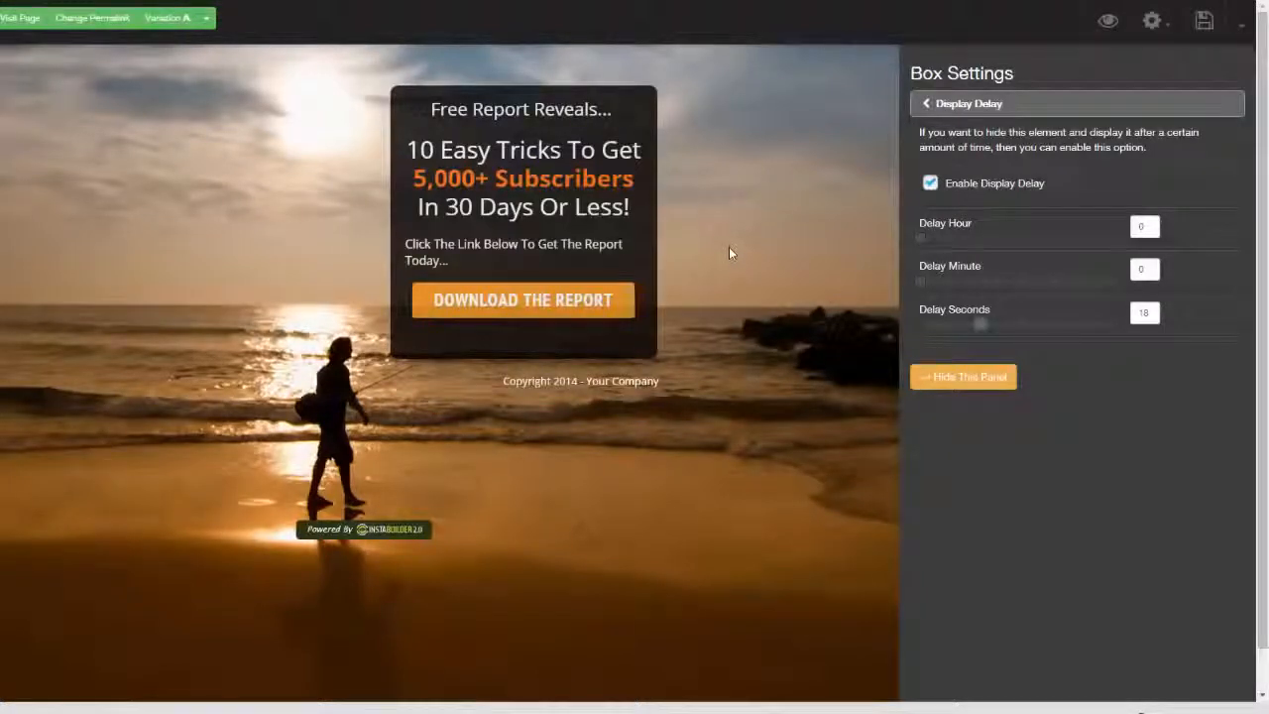
# Review the available display animation effects for the free report box without choosing one
pyautogui.click(927, 103)
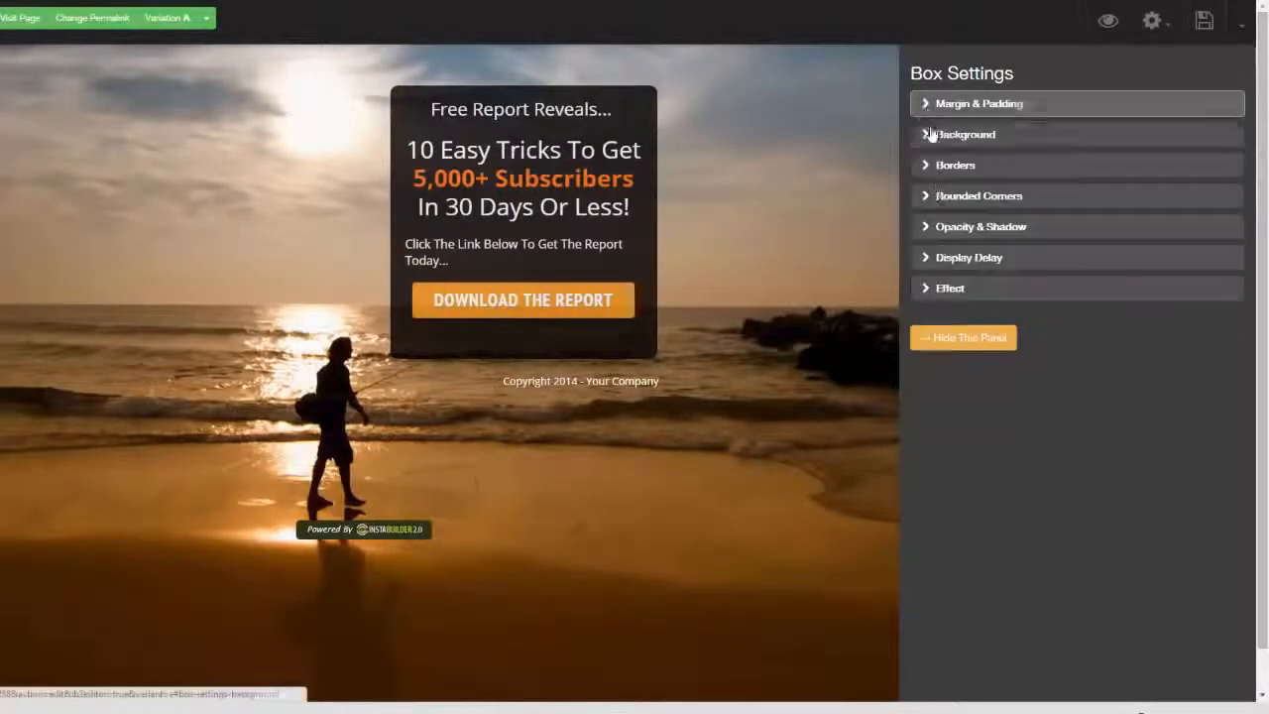
pyautogui.click(923, 290)
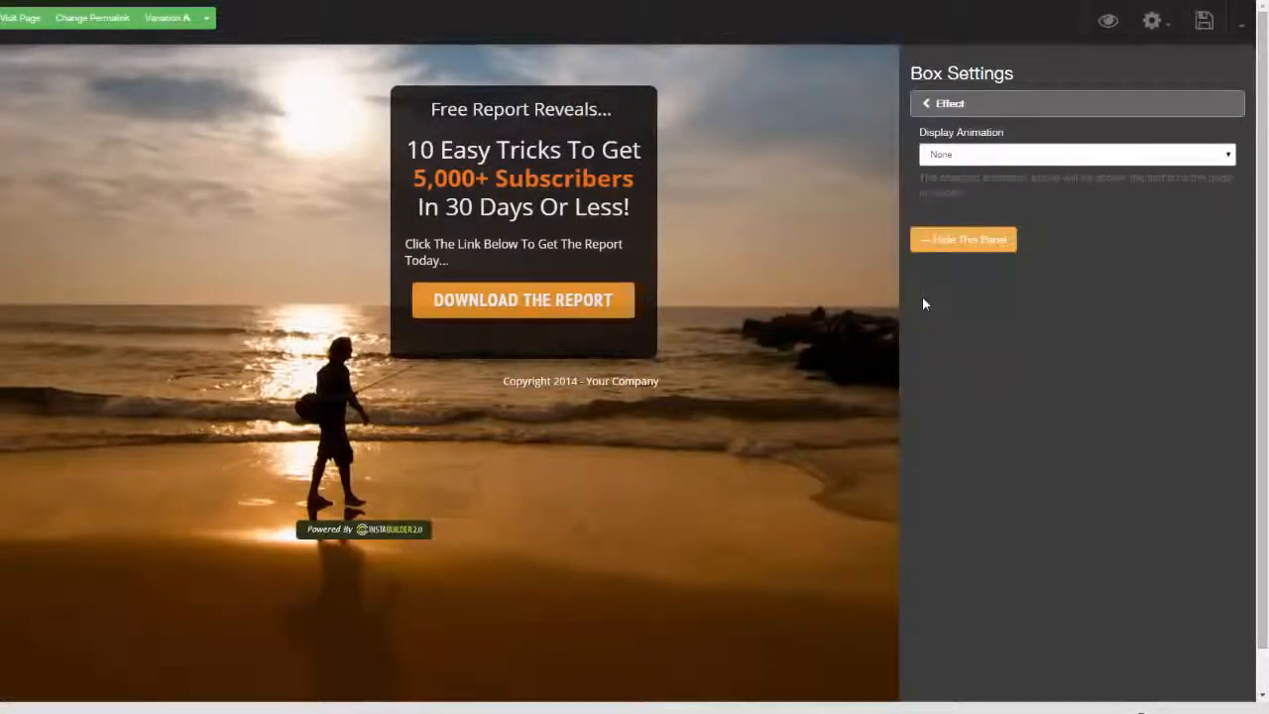
pyautogui.click(1226, 156)
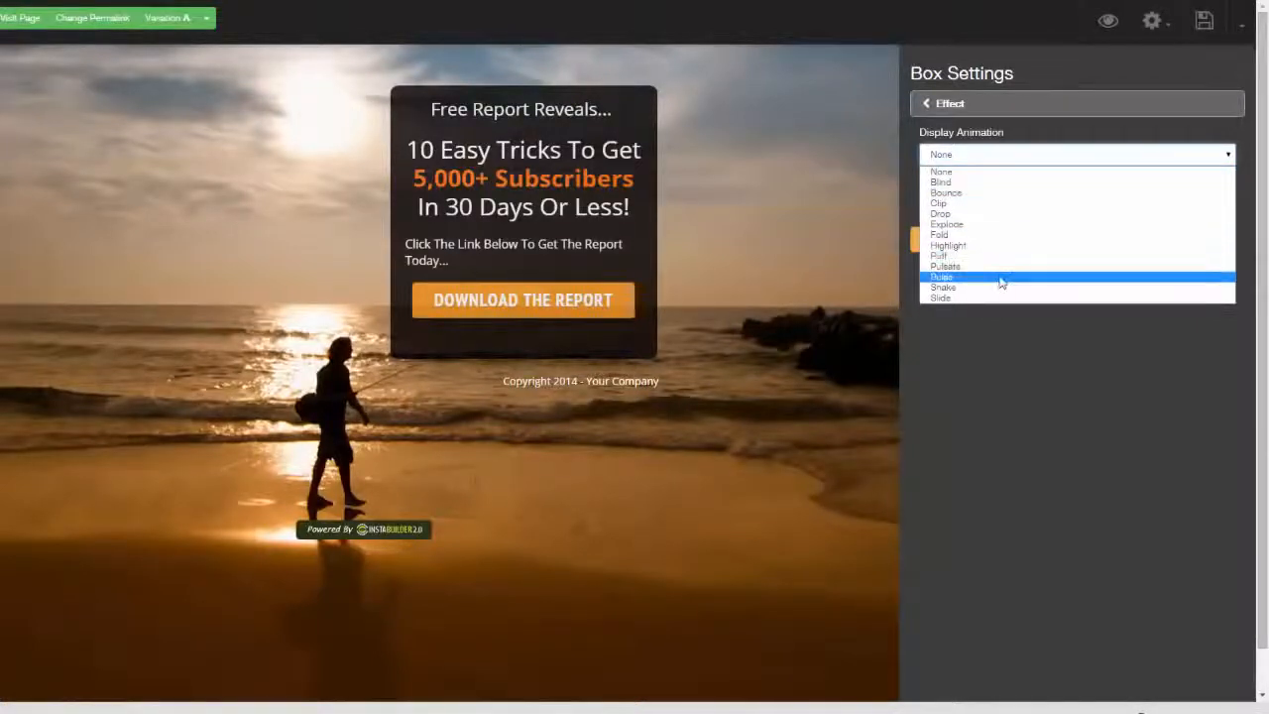
pyautogui.click(1043, 382)
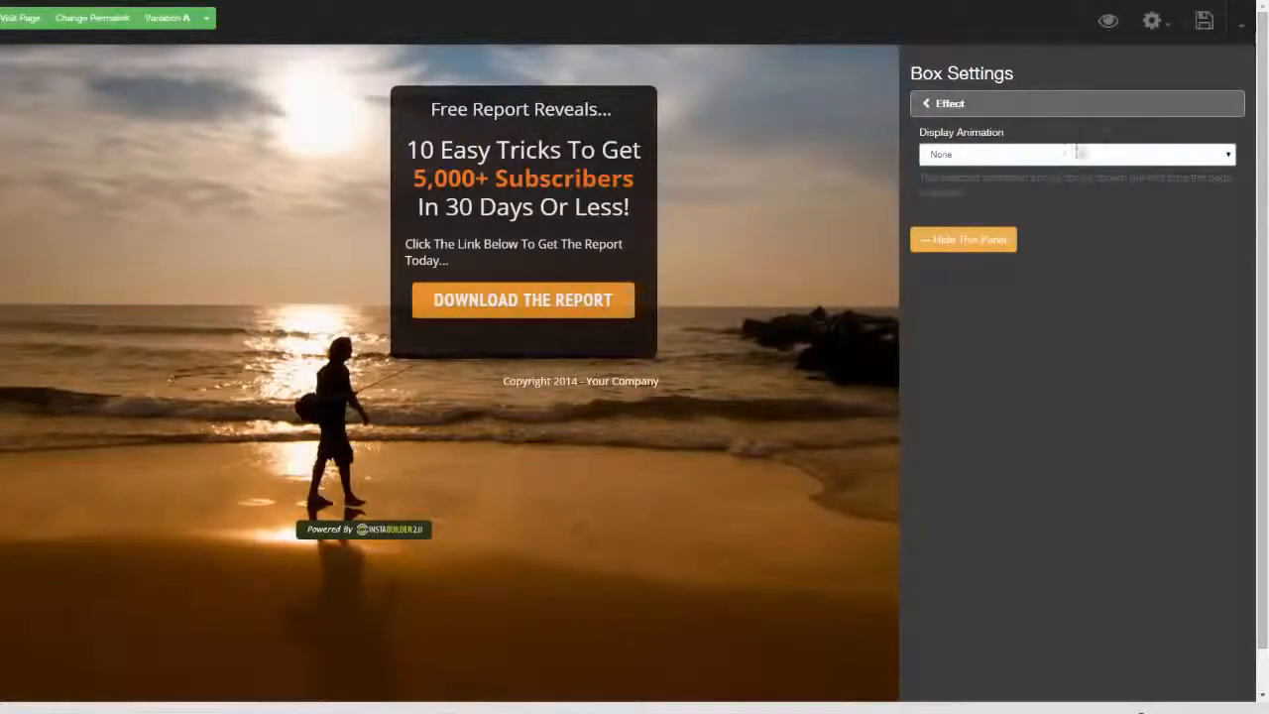
# Save and preview the beach squeeze page, and return to its InstaBuilder 2.0 editor
pyautogui.click(1206, 24)
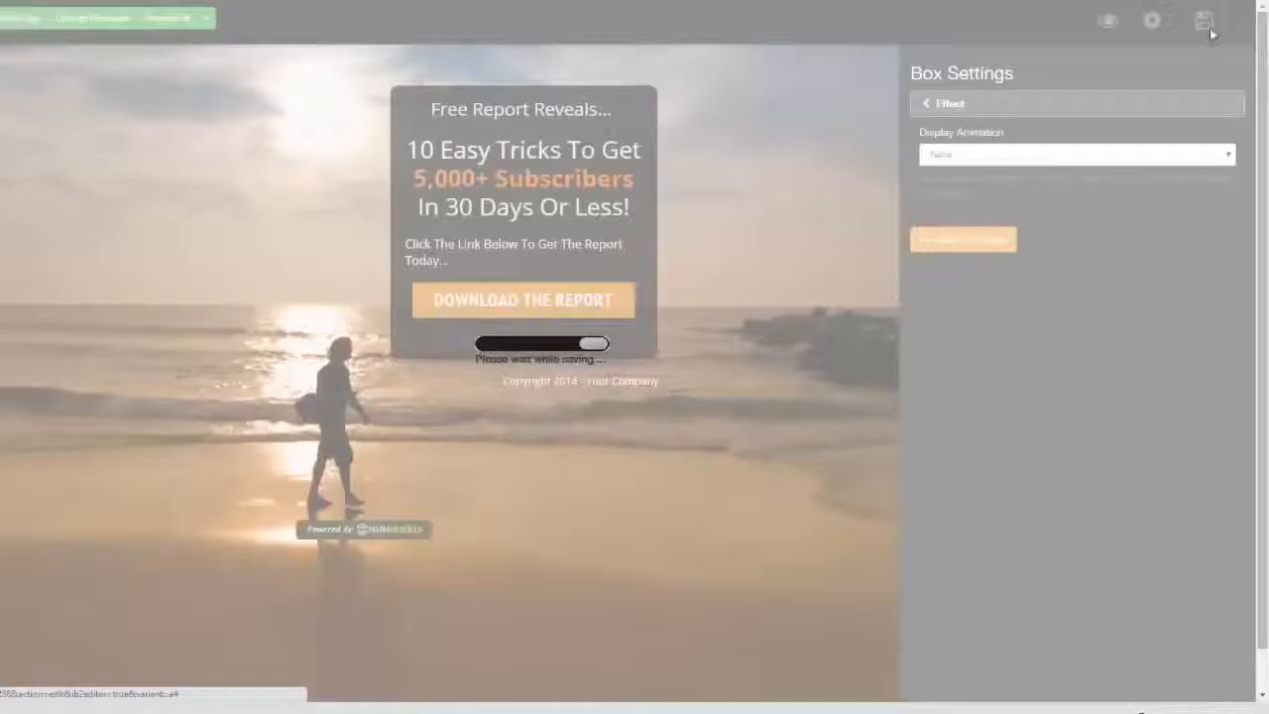
pyautogui.click(1109, 24)
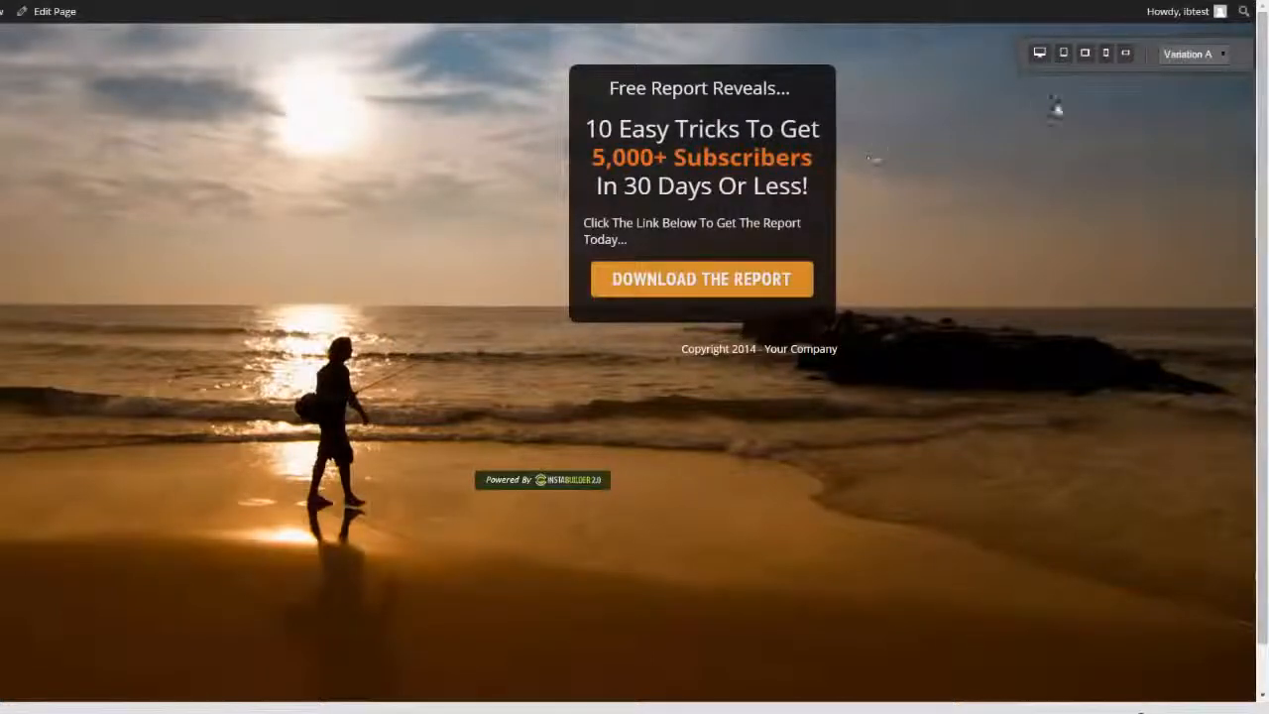
pyautogui.click(57, 12)
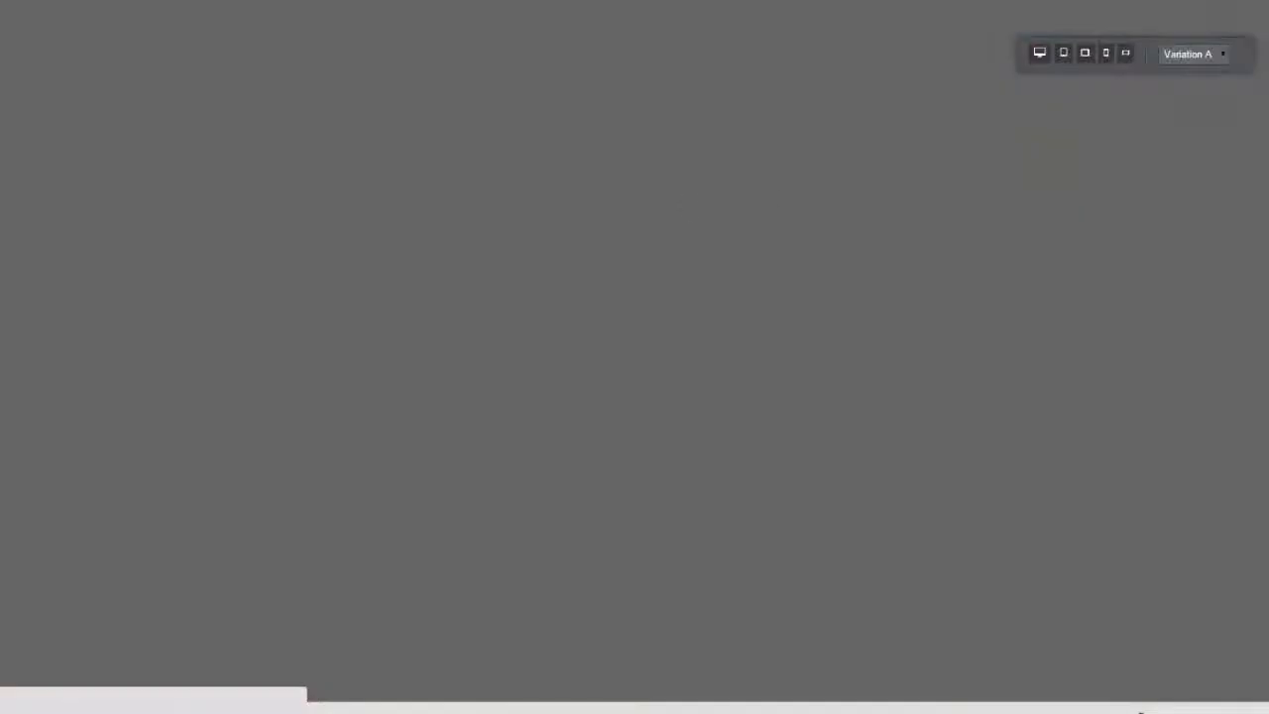
pyautogui.click(1131, 194)
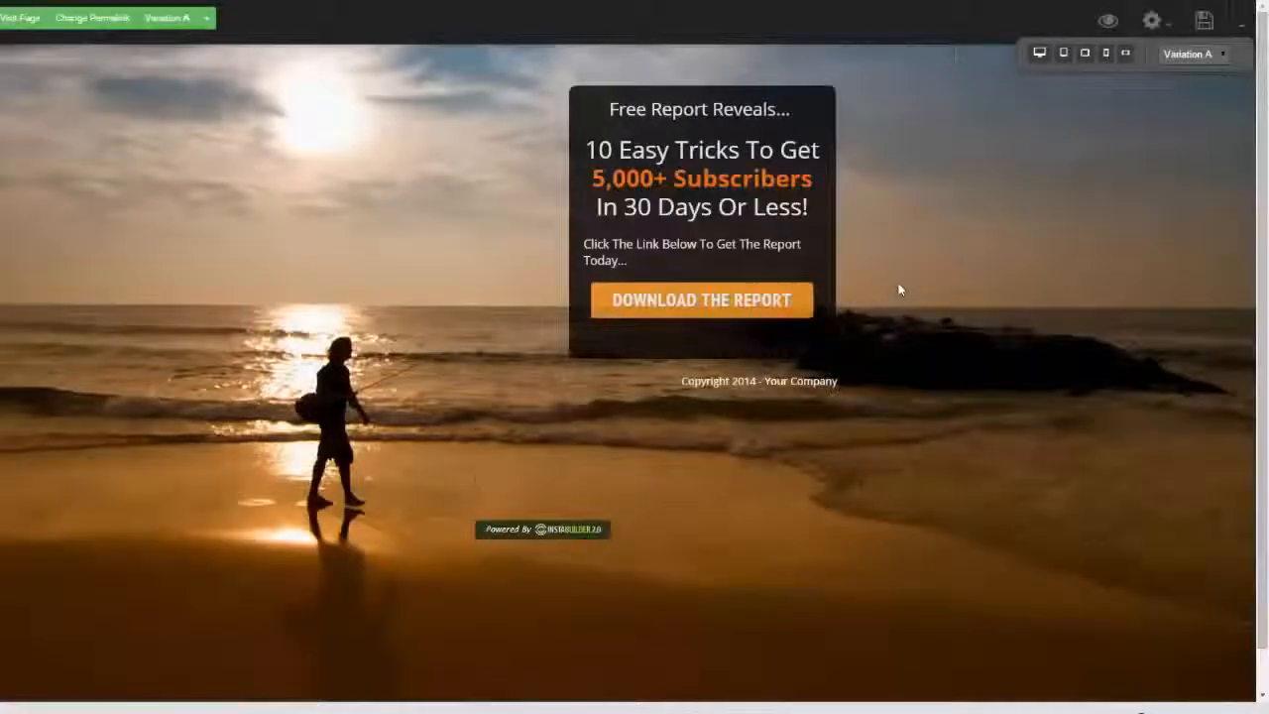
# Try aligning the dark free report box left, right, and finally centred on the page
pyautogui.moveTo(830, 357)
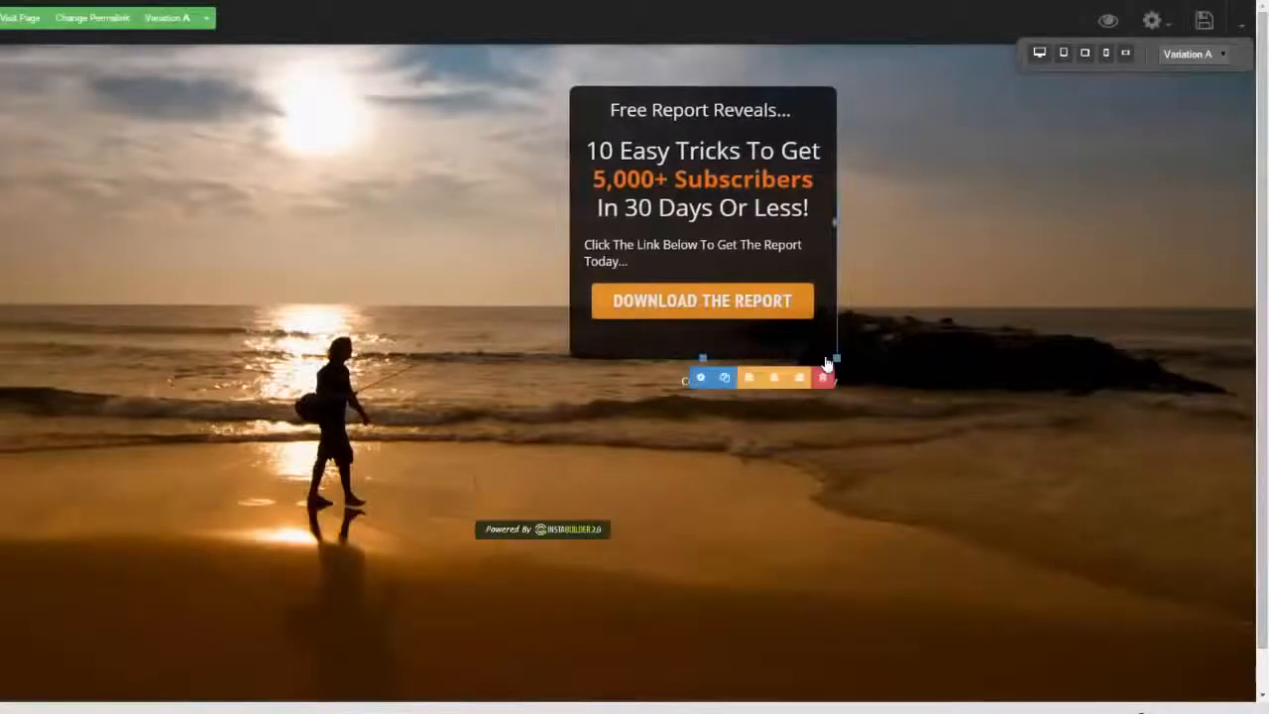
pyautogui.click(747, 377)
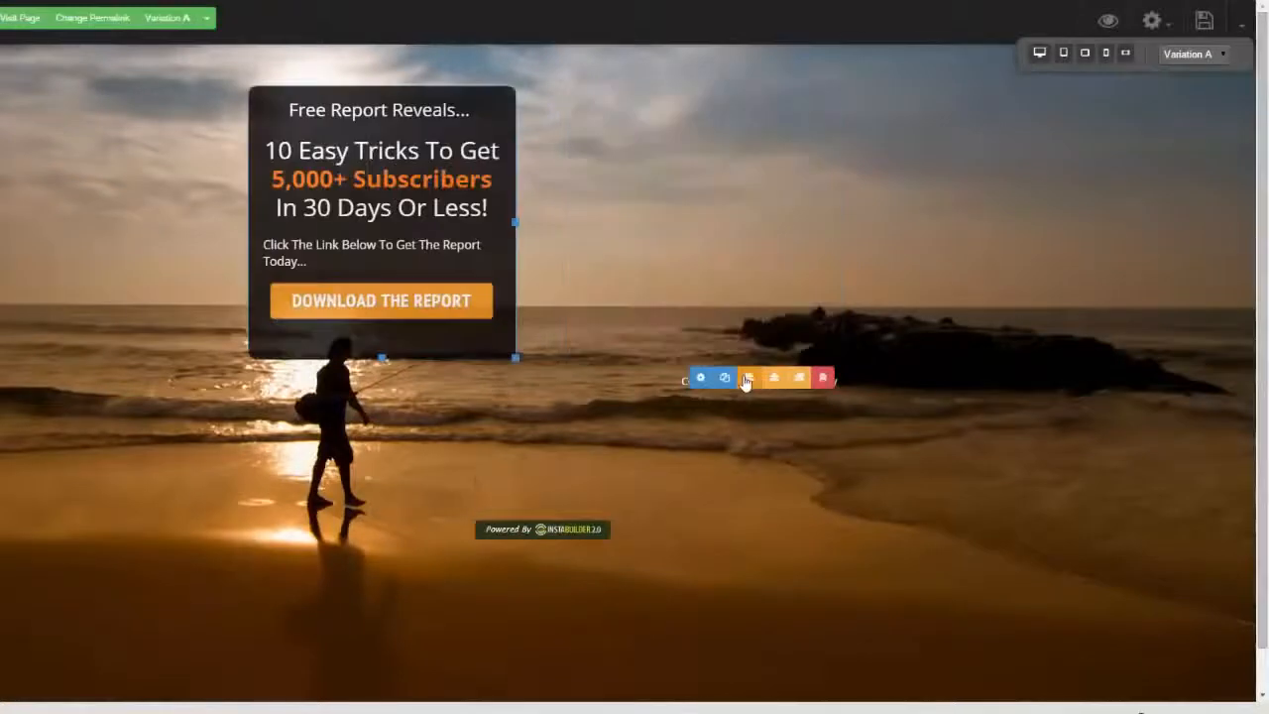
pyautogui.click(479, 379)
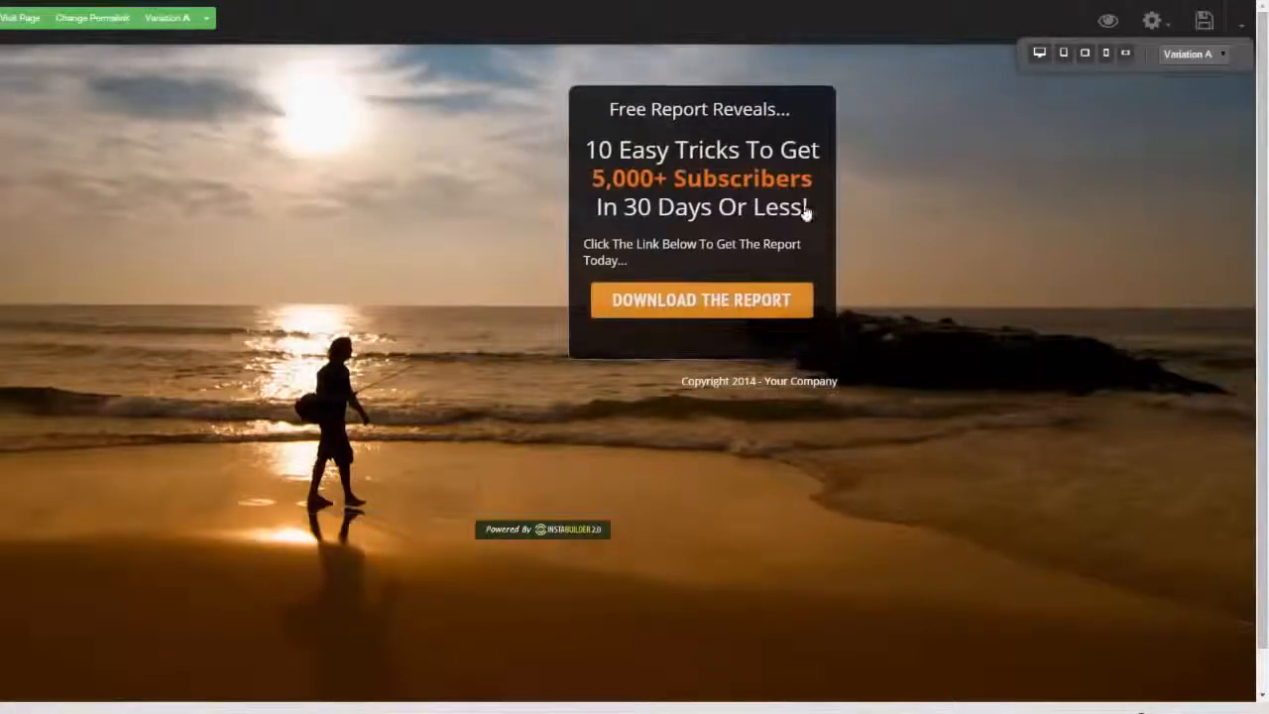
pyautogui.click(775, 378)
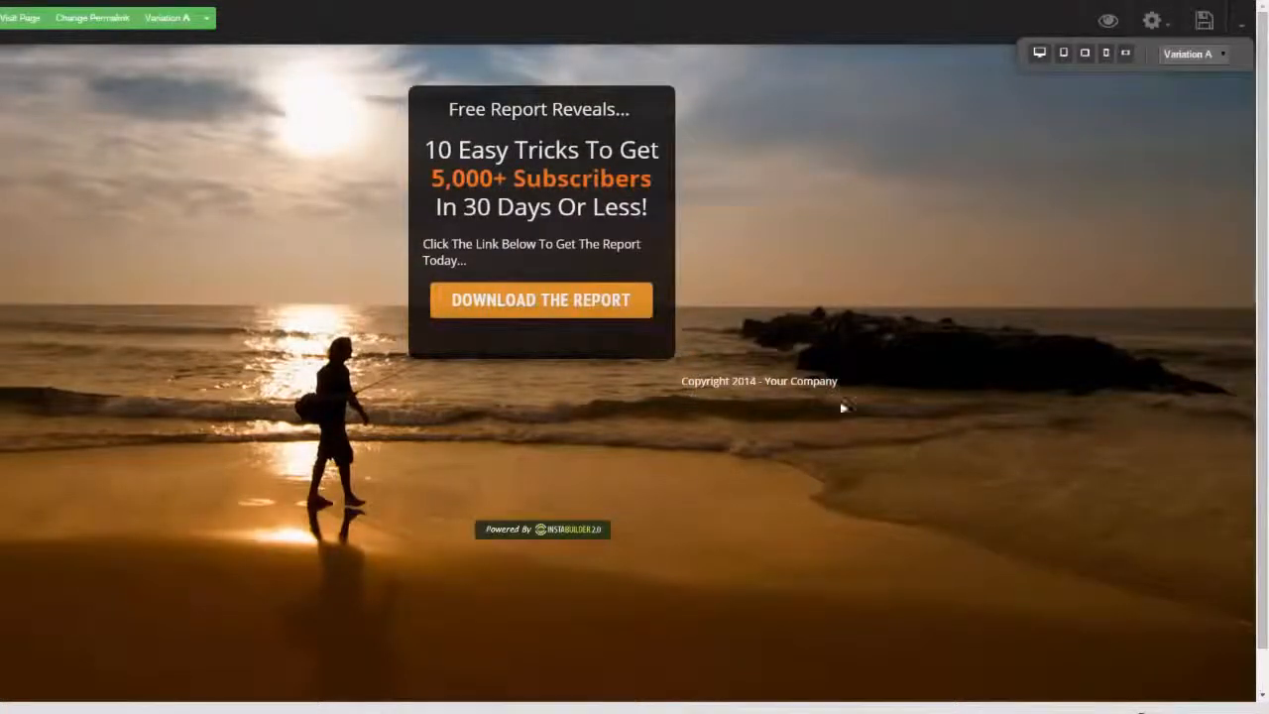
# Exit the page editor to the InstaBuilder dashboard, discarding unsaved changes
pyautogui.click(1230, 22)
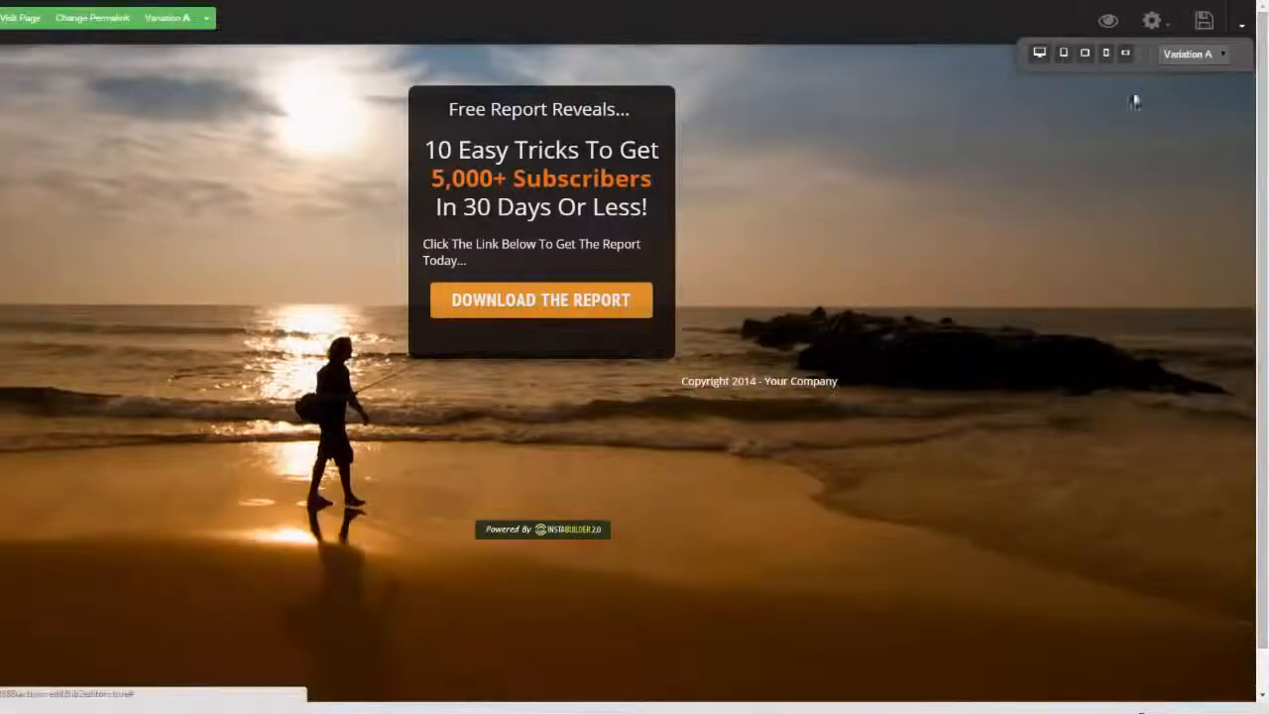
pyautogui.click(1241, 23)
pyautogui.click(1165, 145)
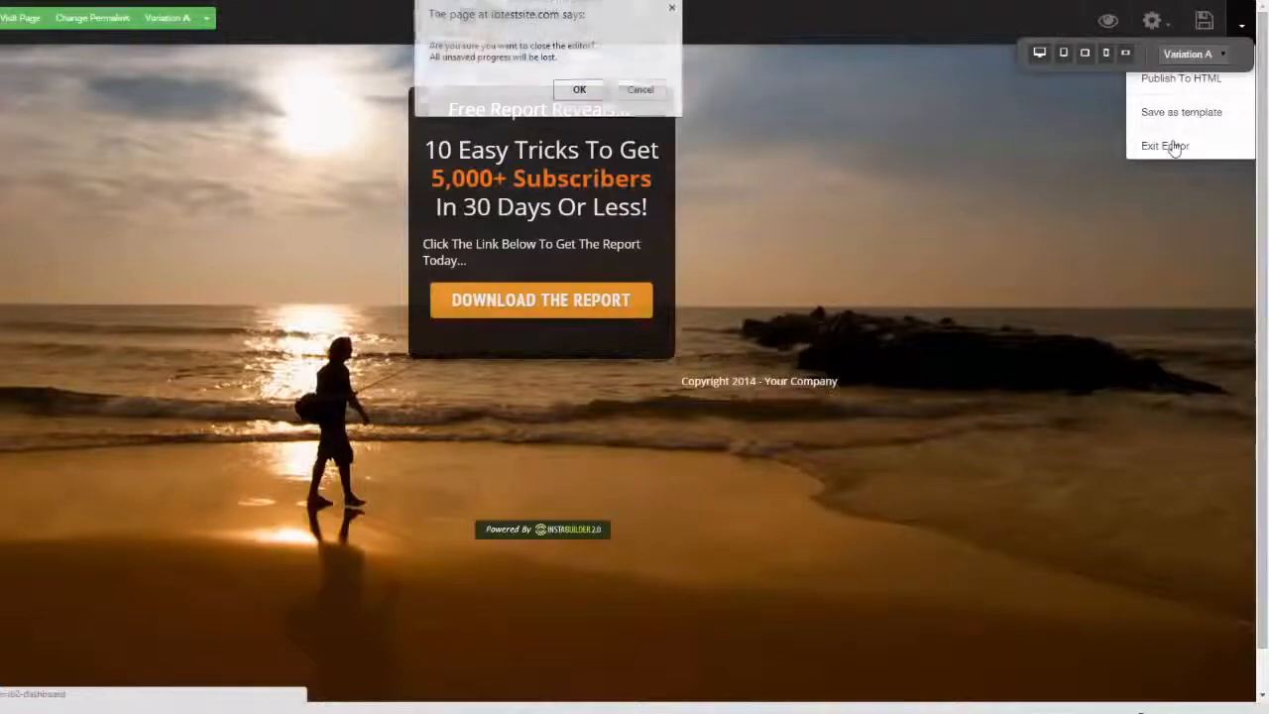
pyautogui.click(578, 88)
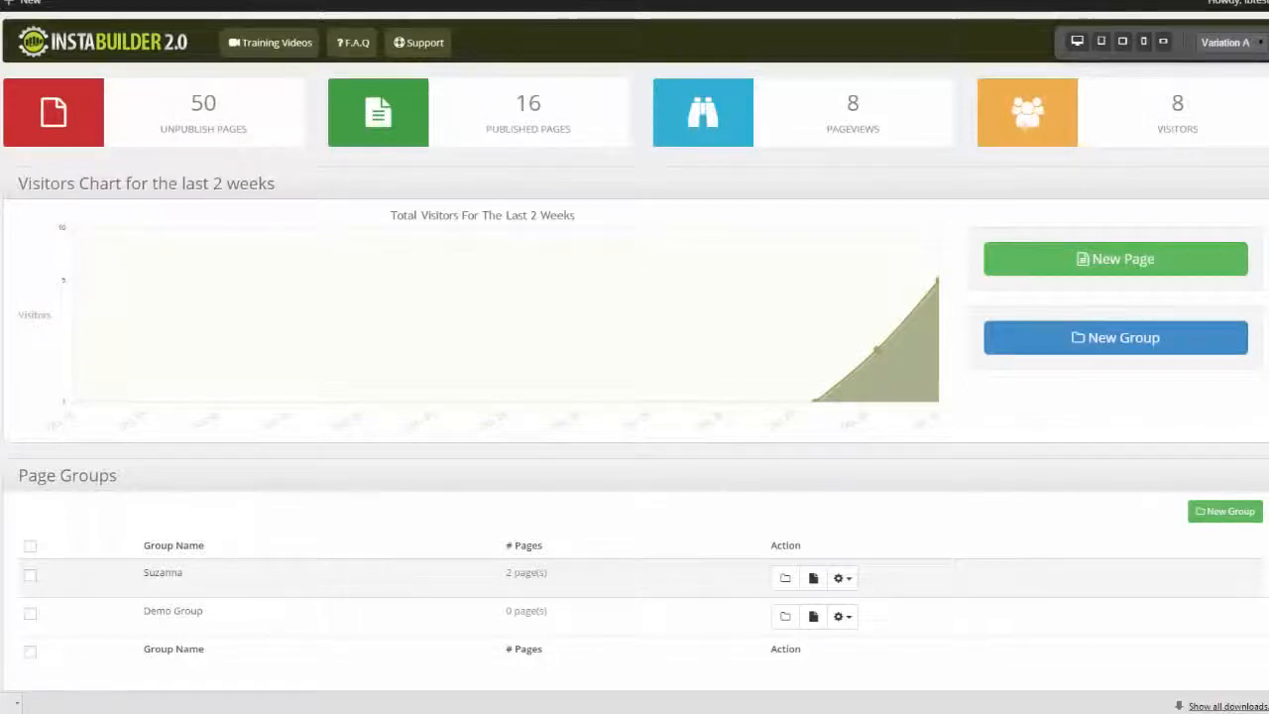
# Look through the dashboard's visitors chart, page groups and list of ungrouped pages
pyautogui.scroll(-1, 634, 357)
pyautogui.scroll(1, 634, 357)
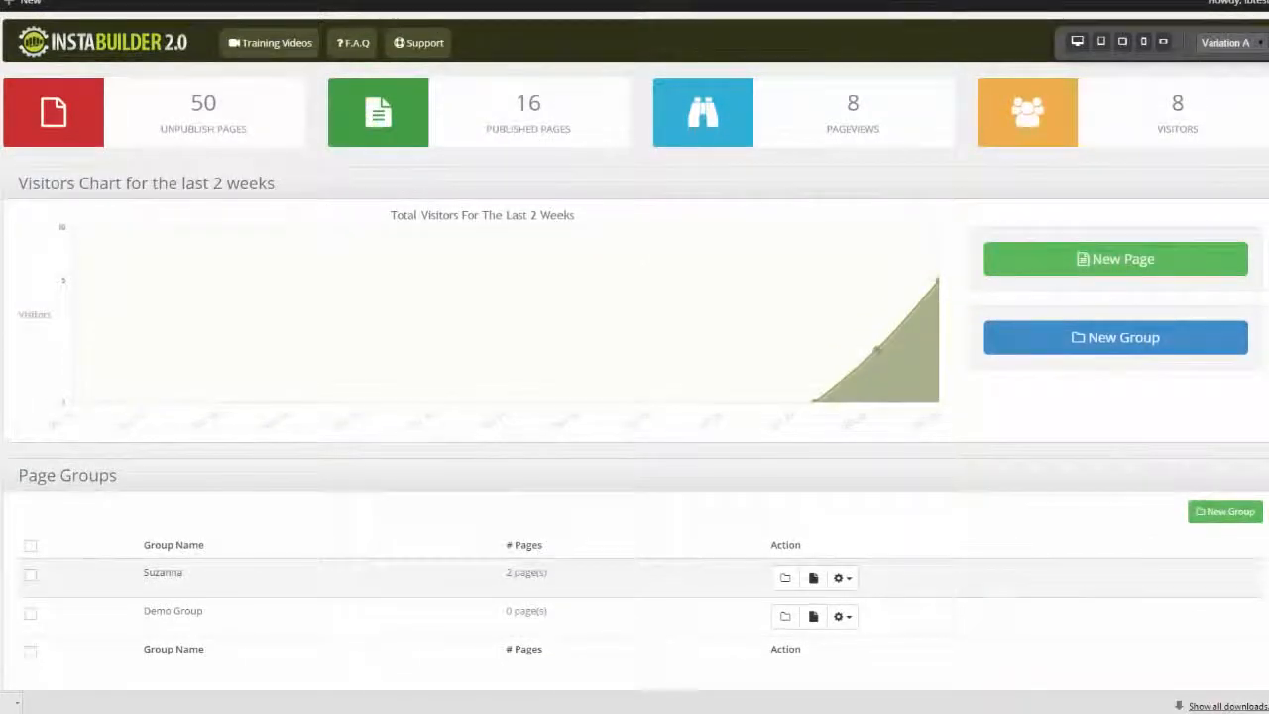
pyautogui.scroll(-3, 634, 357)
pyautogui.scroll(-1, 634, 357)
pyautogui.scroll(-3, 635, 357)
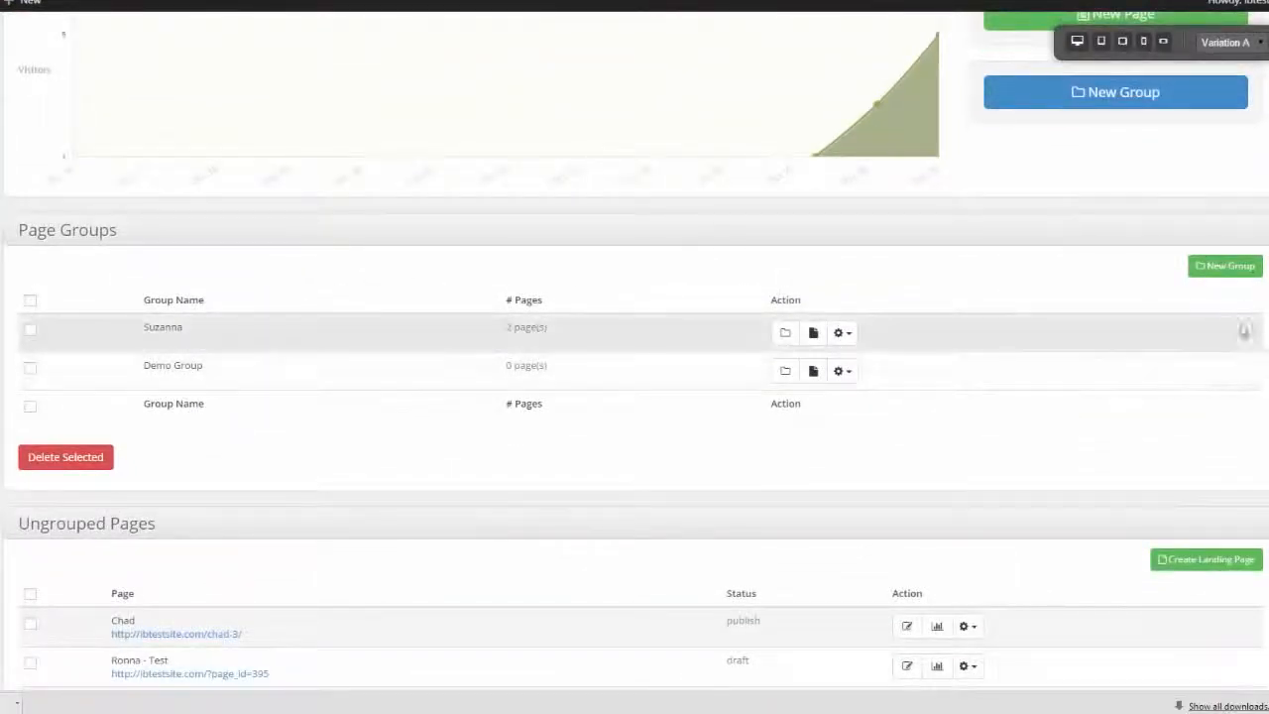
pyautogui.scroll(-3, 1240, 329)
pyautogui.scroll(-10, 1112, 392)
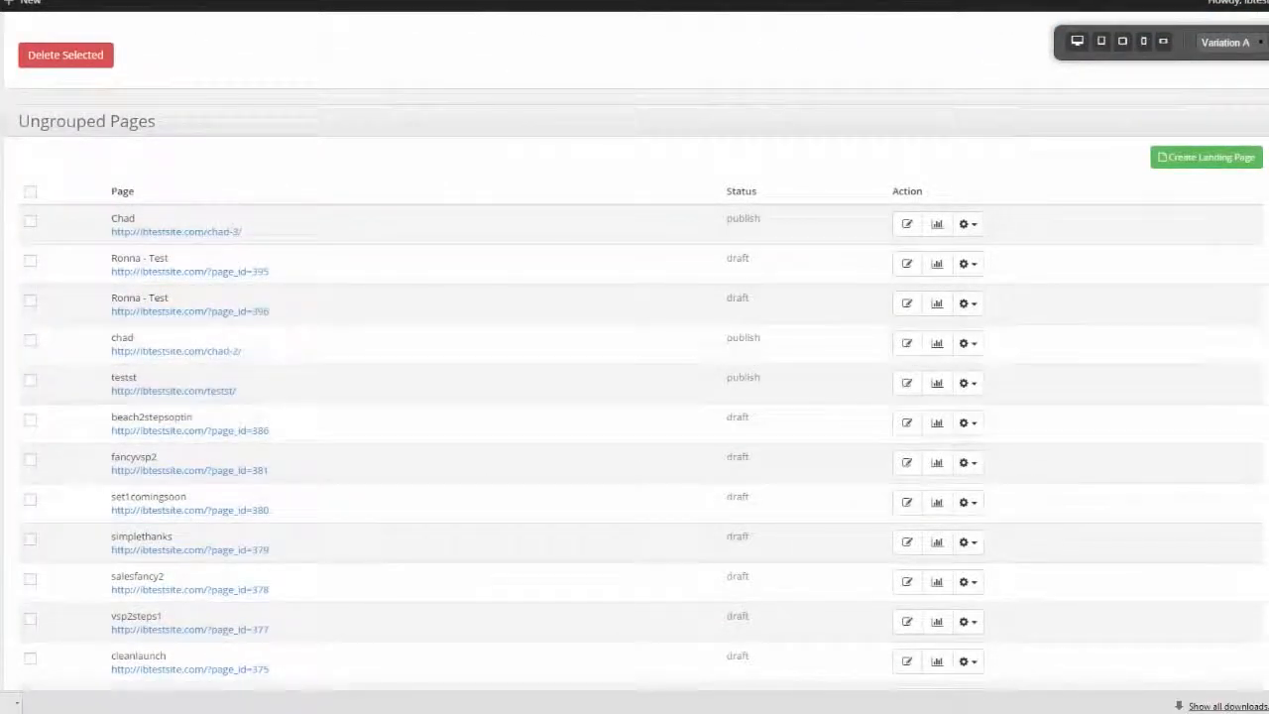
pyautogui.scroll(1, 972, 282)
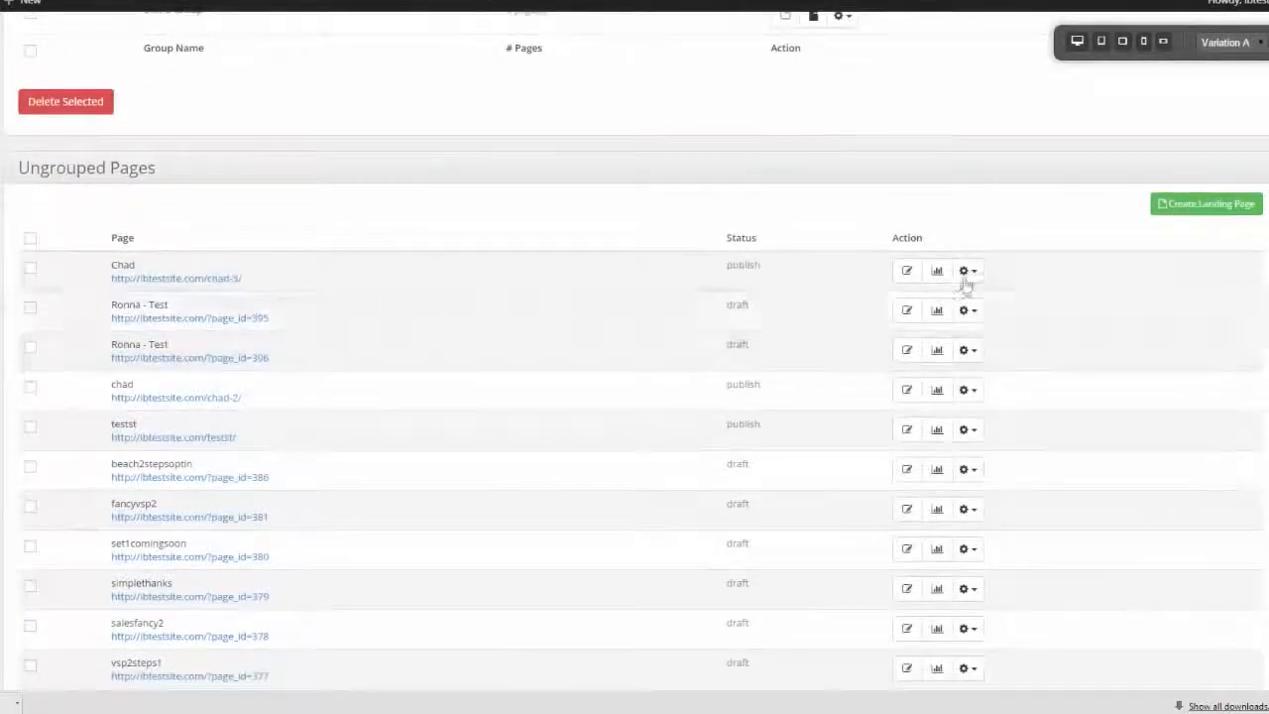
# Review the management options for the first ungrouped page, and examine its visitor chart and variant summary statistics
pyautogui.click(967, 272)
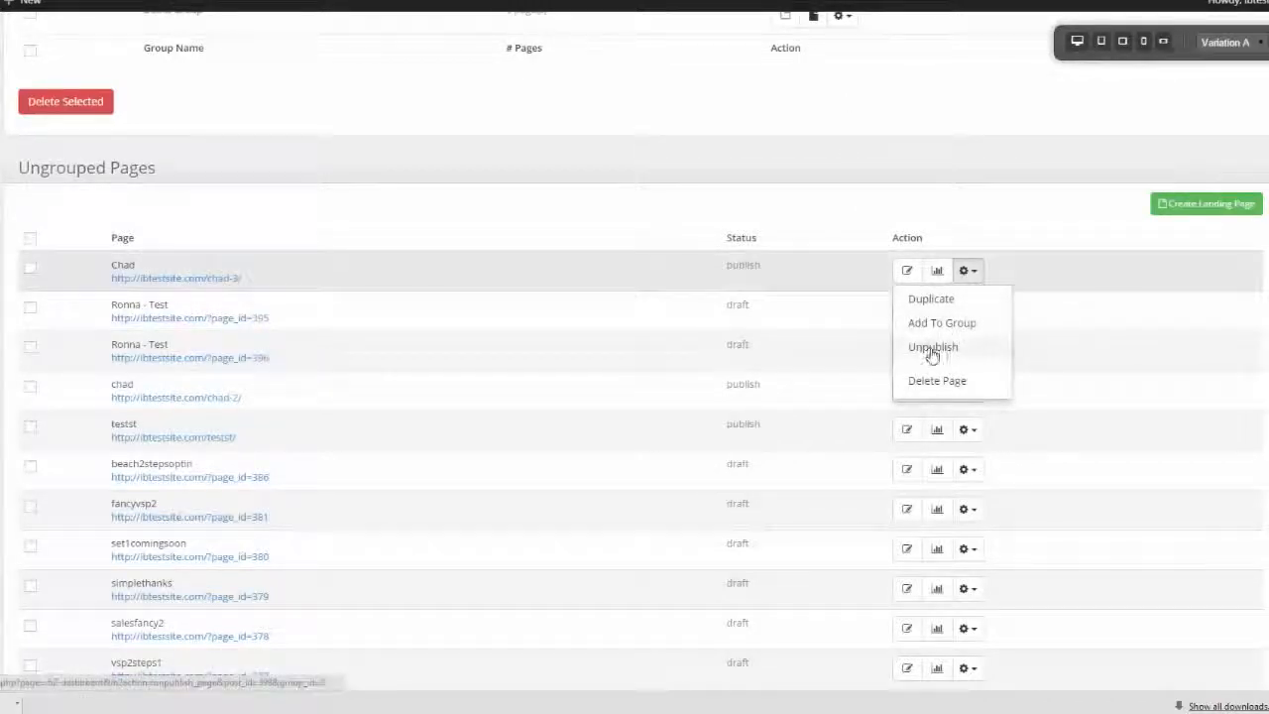
pyautogui.click(937, 270)
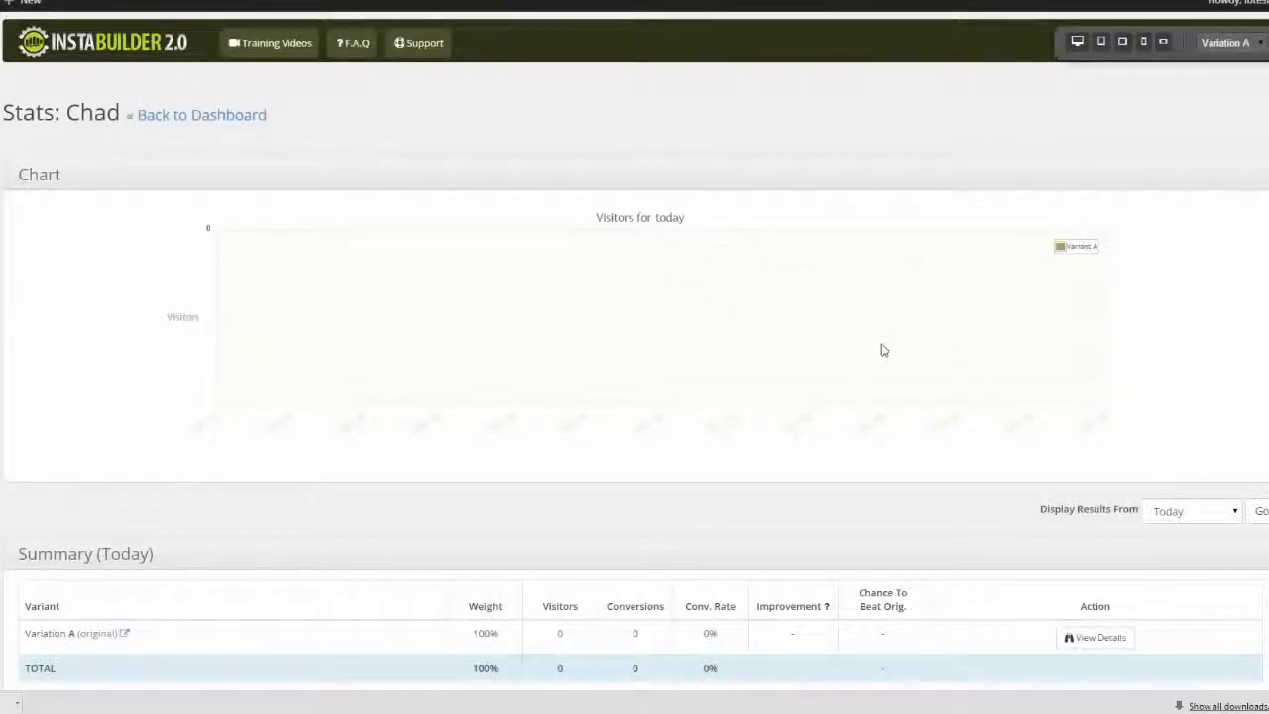
pyautogui.scroll(-2, 634, 357)
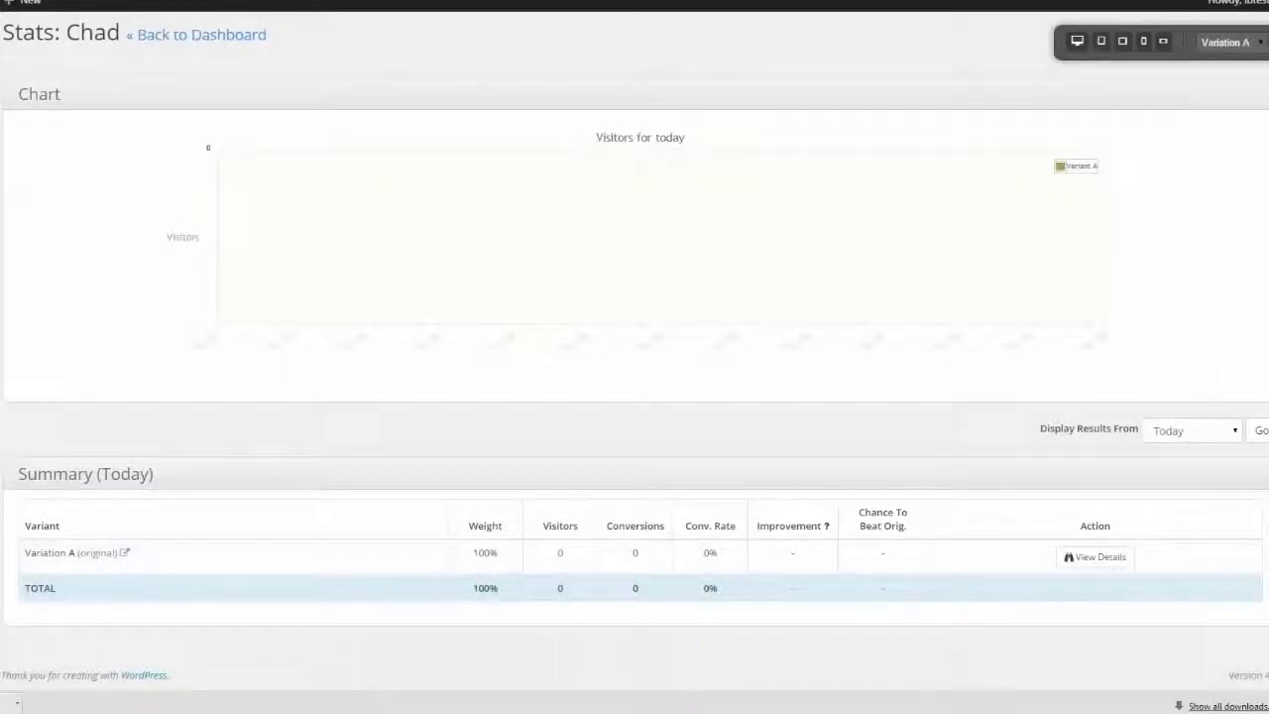
pyautogui.scroll(1, 634, 396)
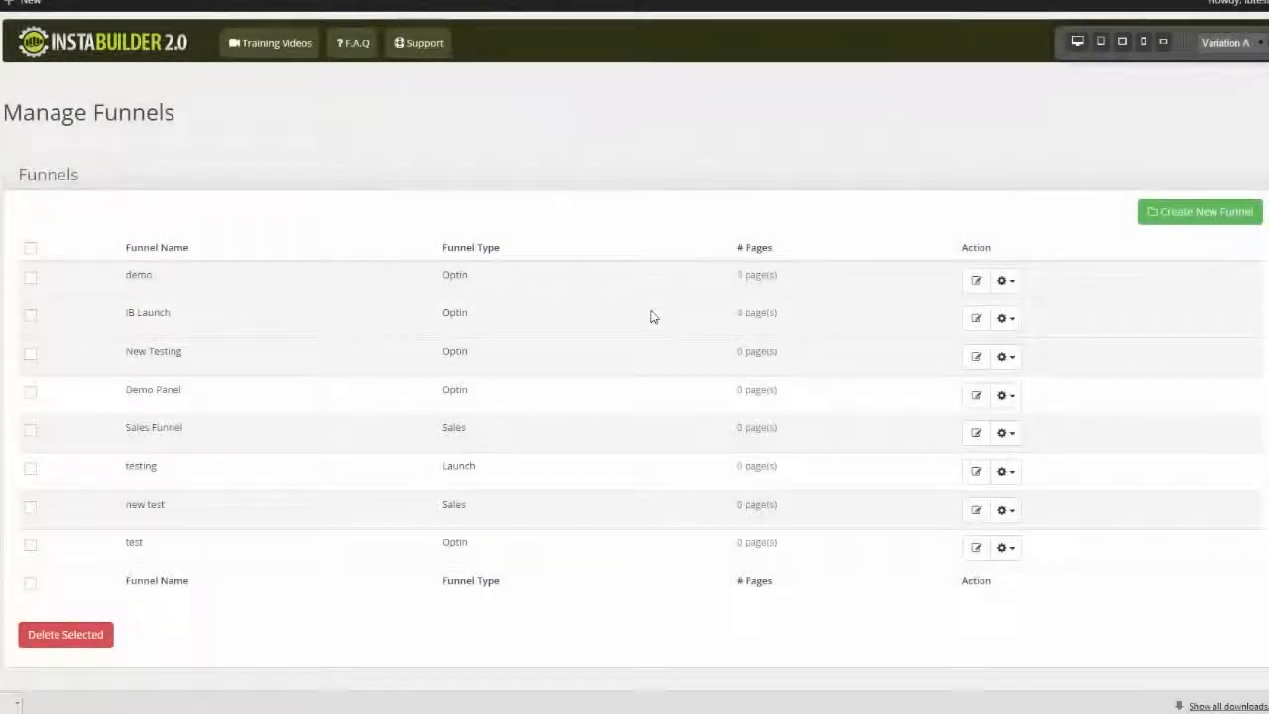
# Start a new funnel and enter the owner's first name followed by "funnel" as the funnel name
pyautogui.click(1208, 212)
pyautogui.click(465, 227)
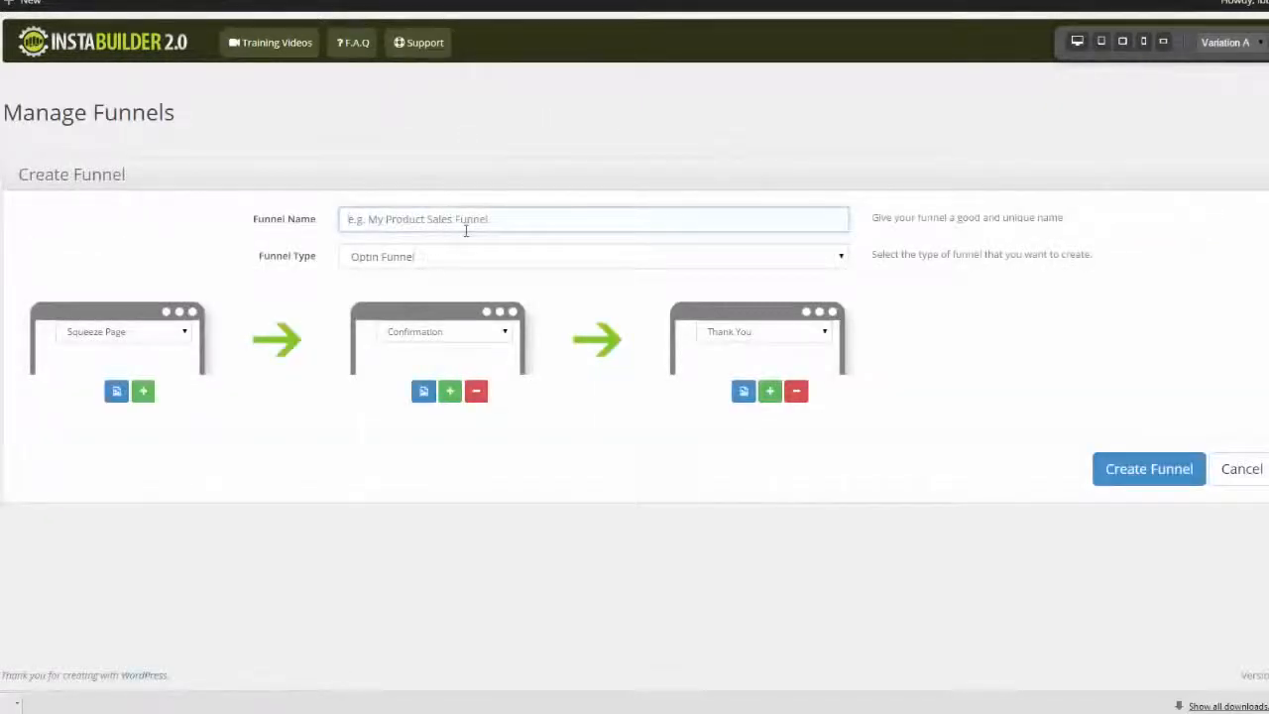
pyautogui.write('chads funnel')
pyautogui.click(153, 248)
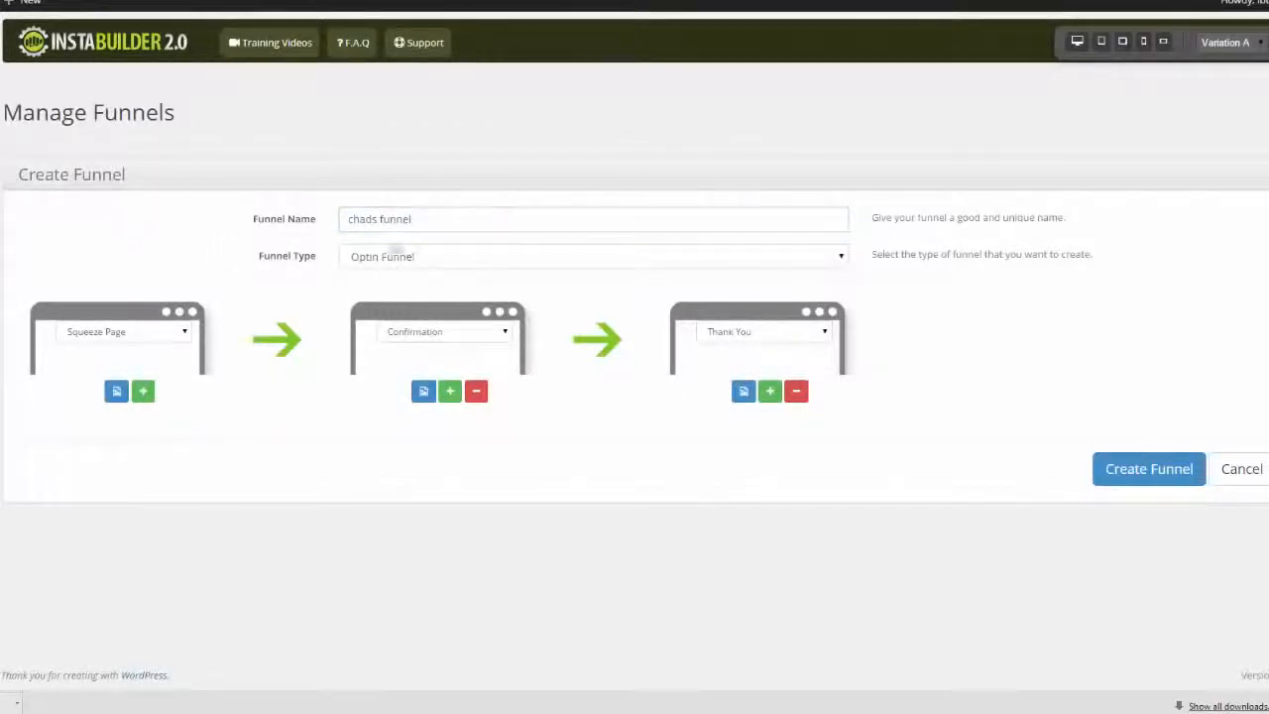
# Try the Webinar Funnel type for the new funnel, and return it to Optin Funnel
pyautogui.click(843, 257)
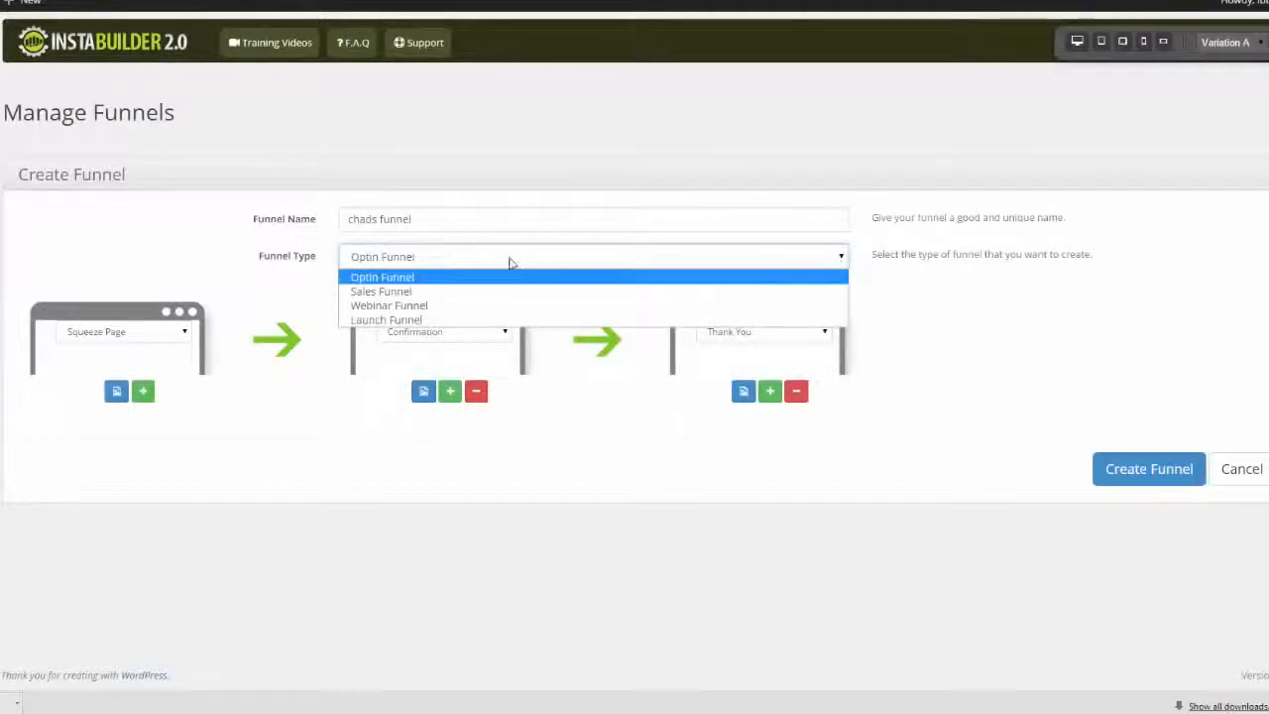
pyautogui.click(476, 306)
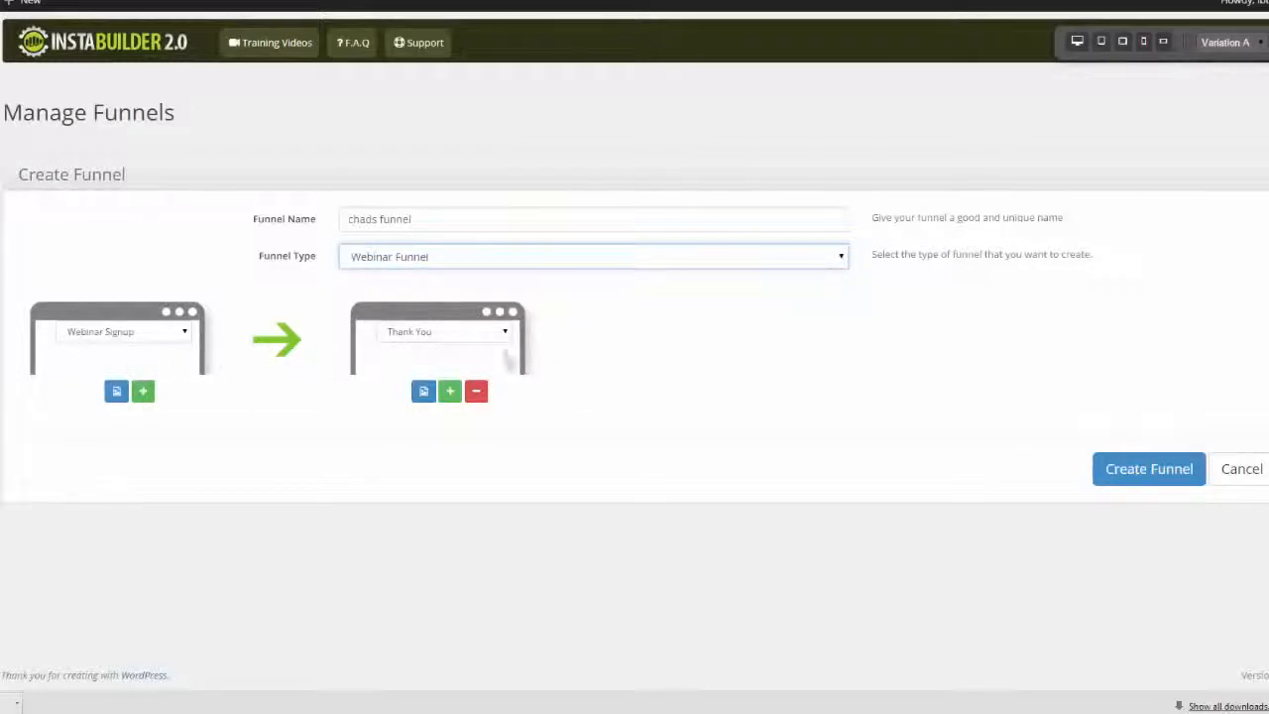
pyautogui.click(841, 259)
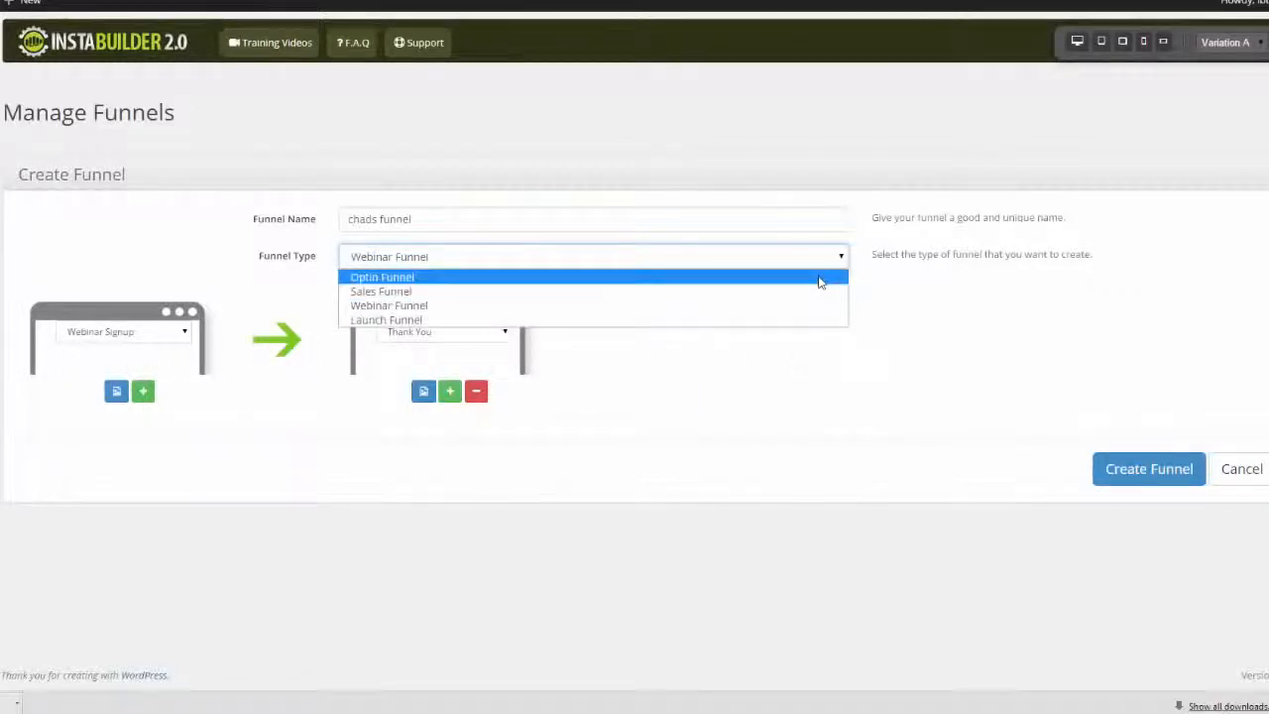
pyautogui.click(822, 276)
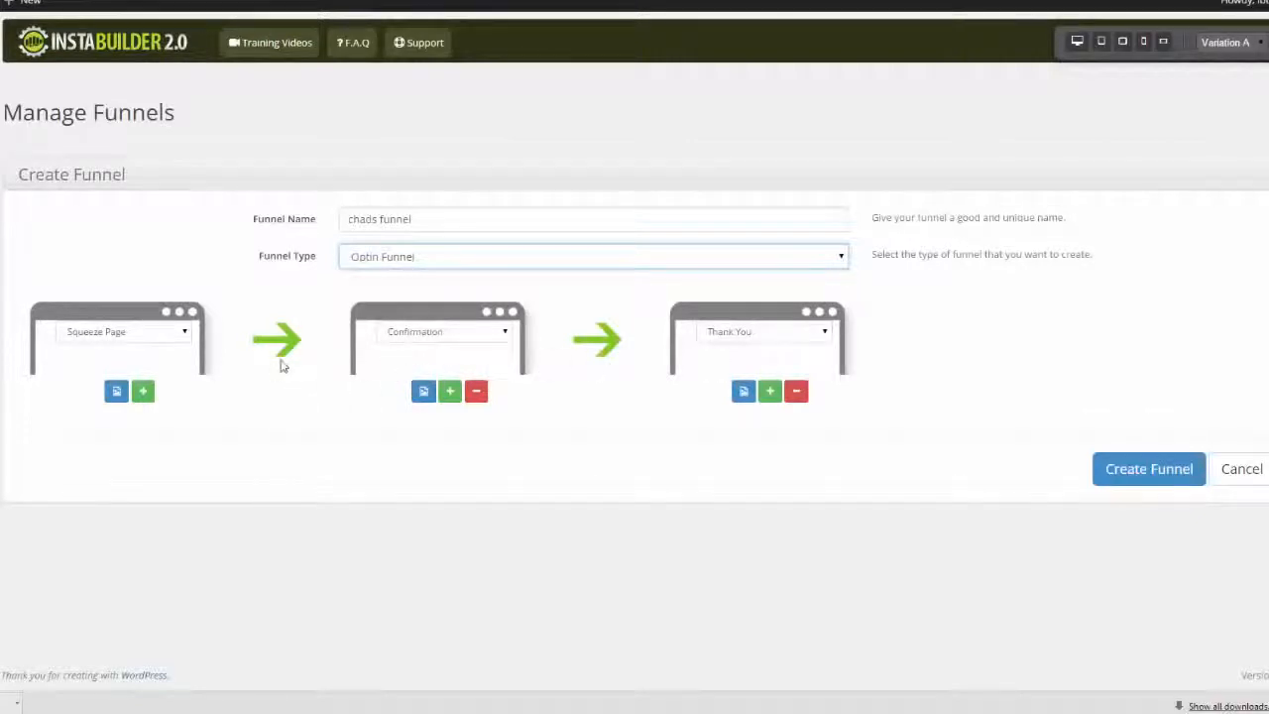
# View the template choices for the funnel's Squeeze Page and Confirmation page without choosing any
pyautogui.click(116, 393)
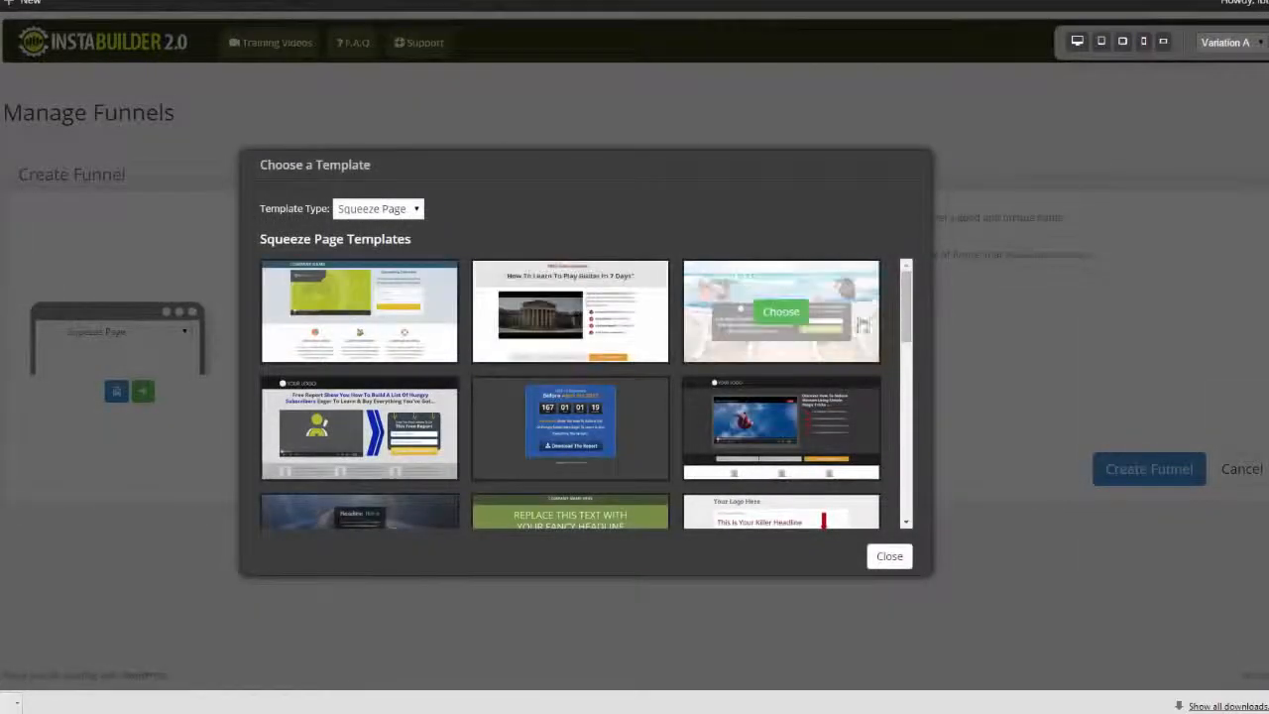
pyautogui.click(882, 558)
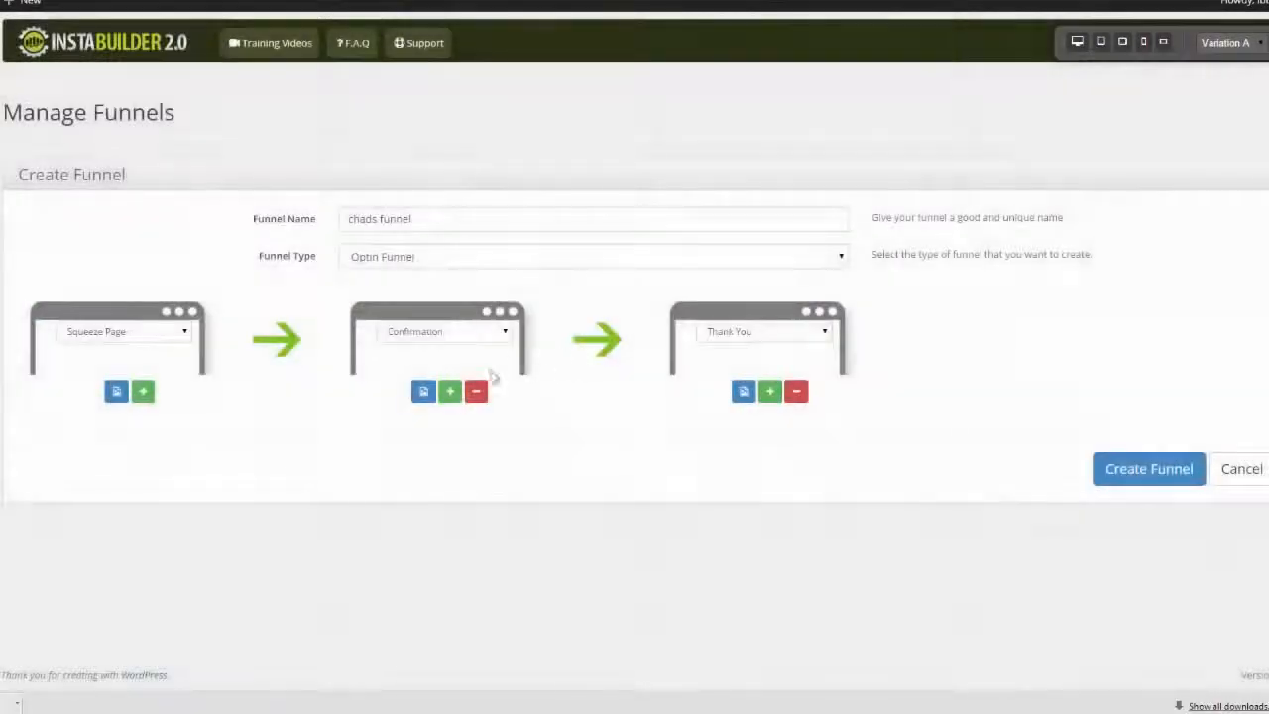
pyautogui.click(424, 393)
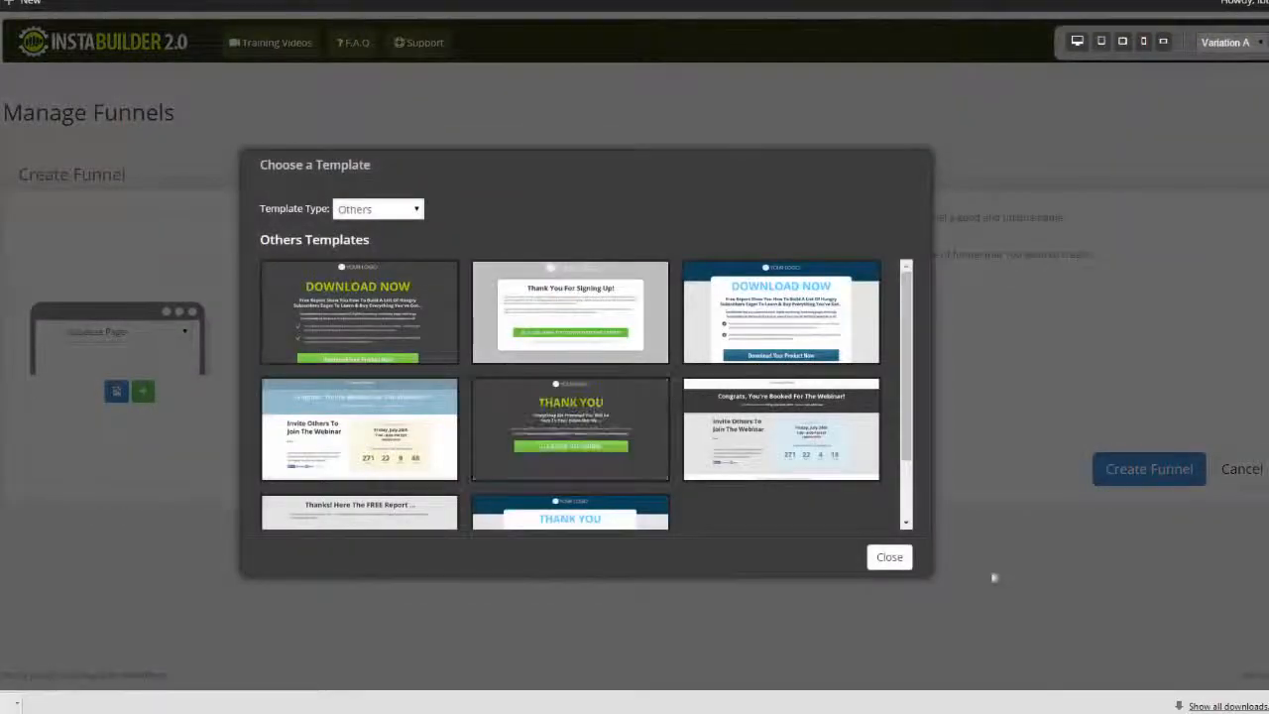
pyautogui.click(889, 558)
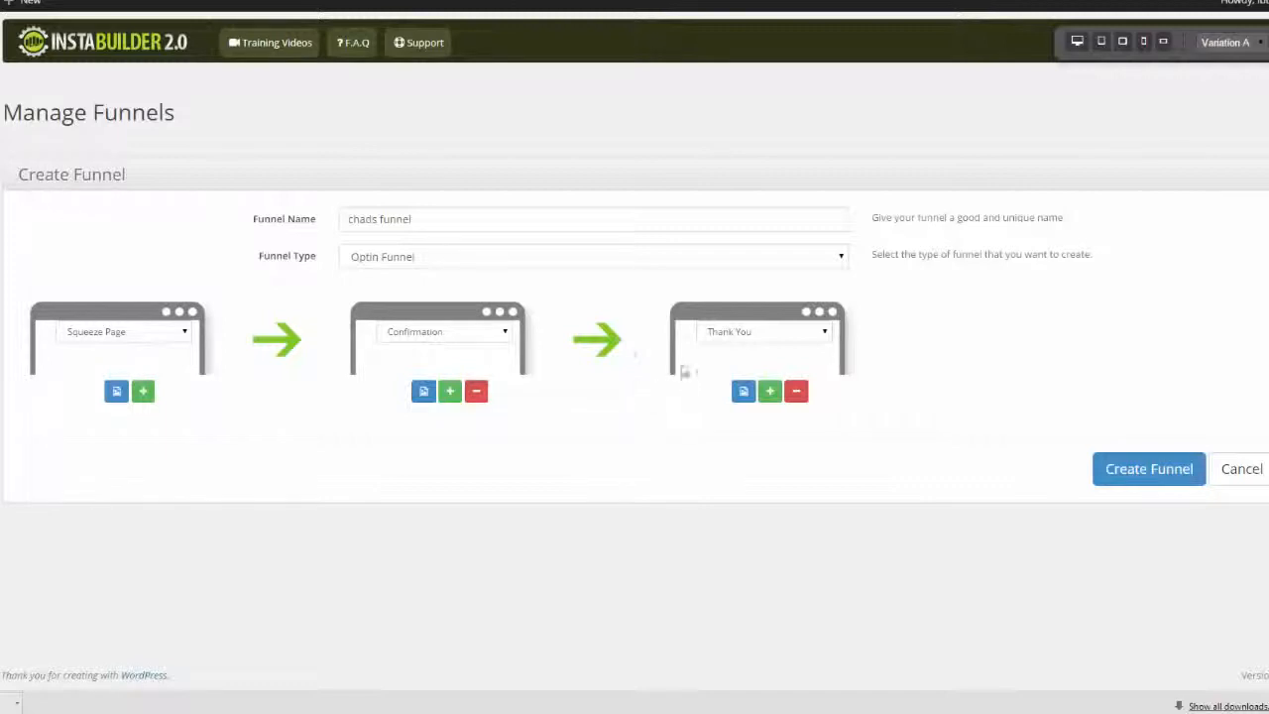
# Add a fourth page to the funnel after the Thank You page and set its type to Sales Page
pyautogui.click(772, 393)
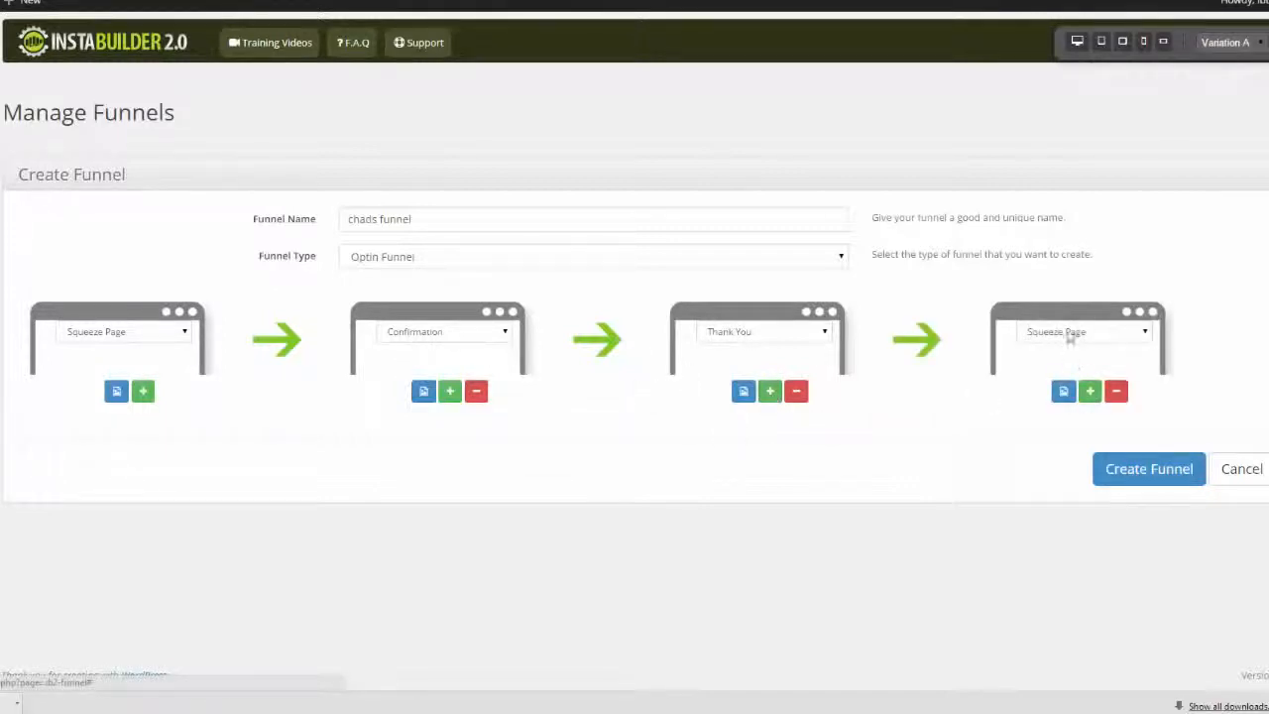
pyautogui.click(1142, 332)
pyautogui.click(1096, 363)
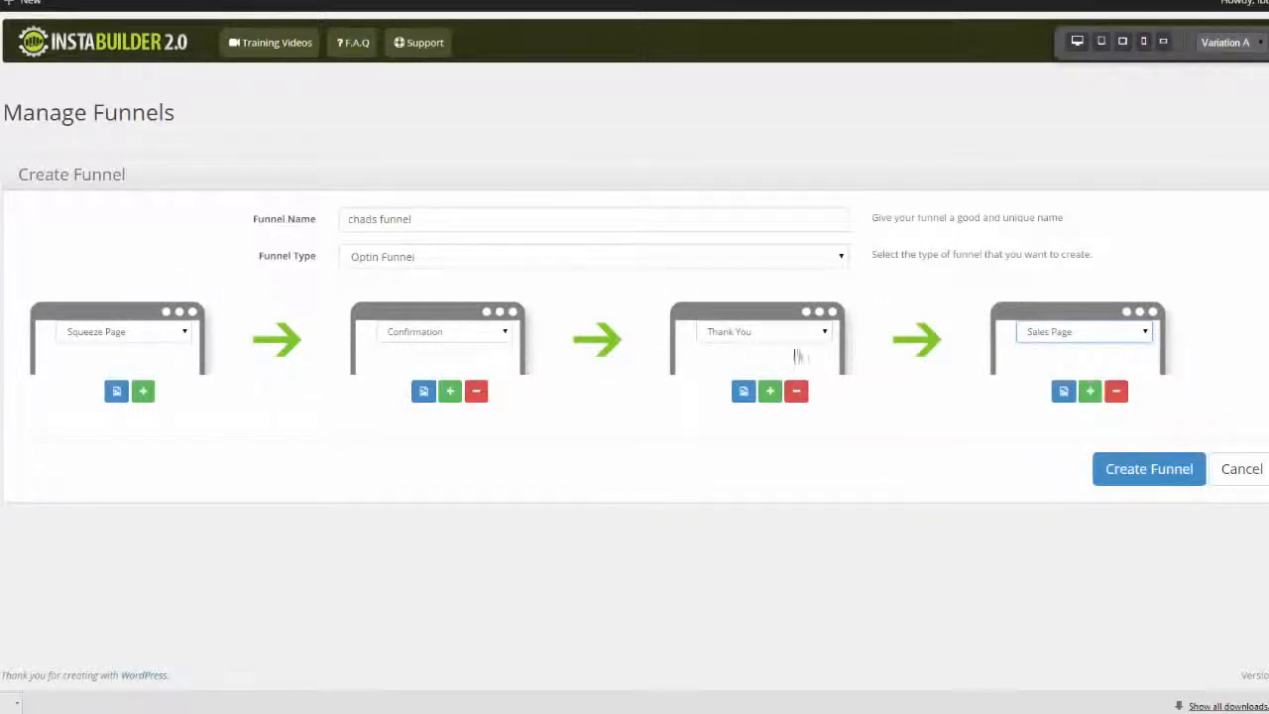
# Change the funnel's third page type to Upsell Page and its fourth page type to Launch Video
pyautogui.click(824, 332)
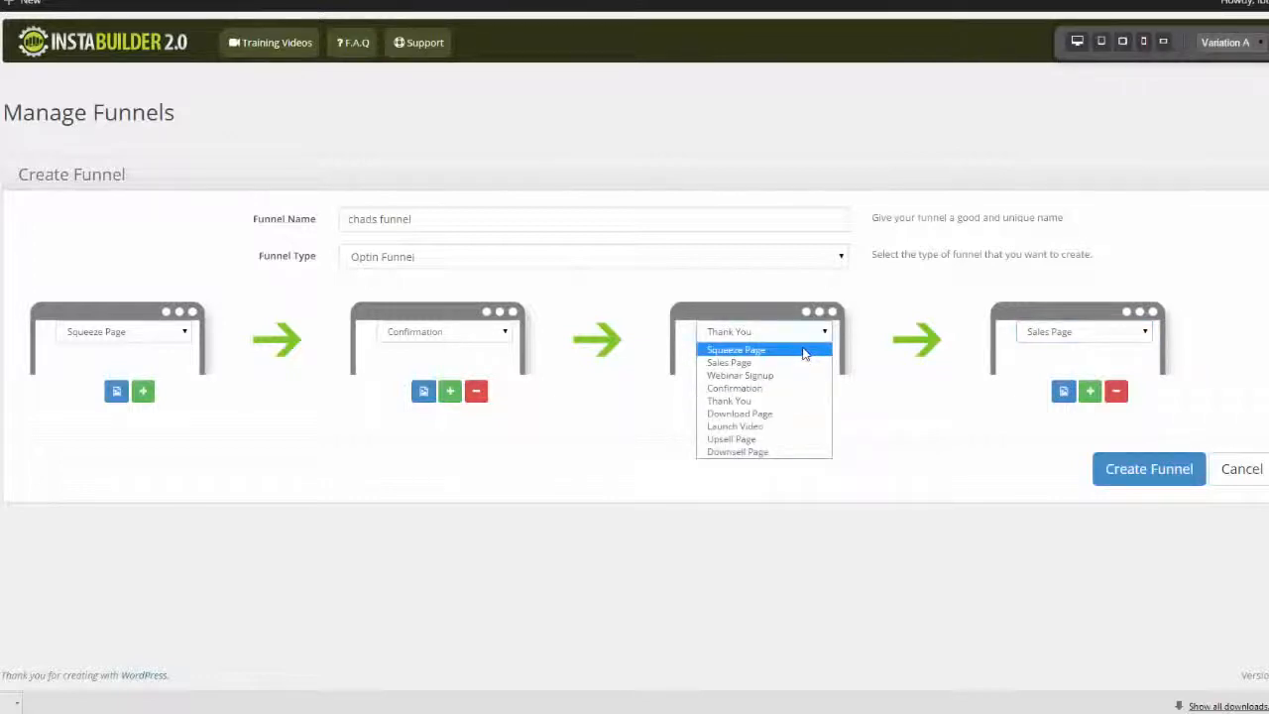
pyautogui.click(772, 439)
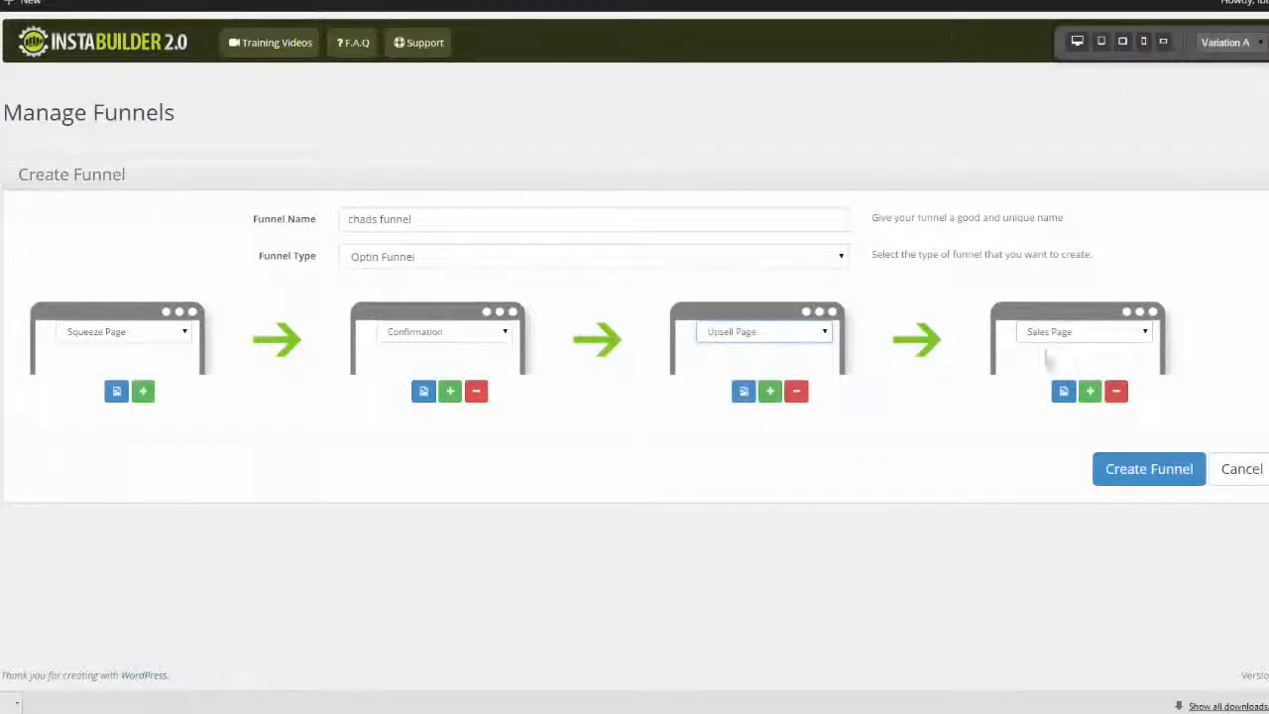
pyautogui.click(1146, 333)
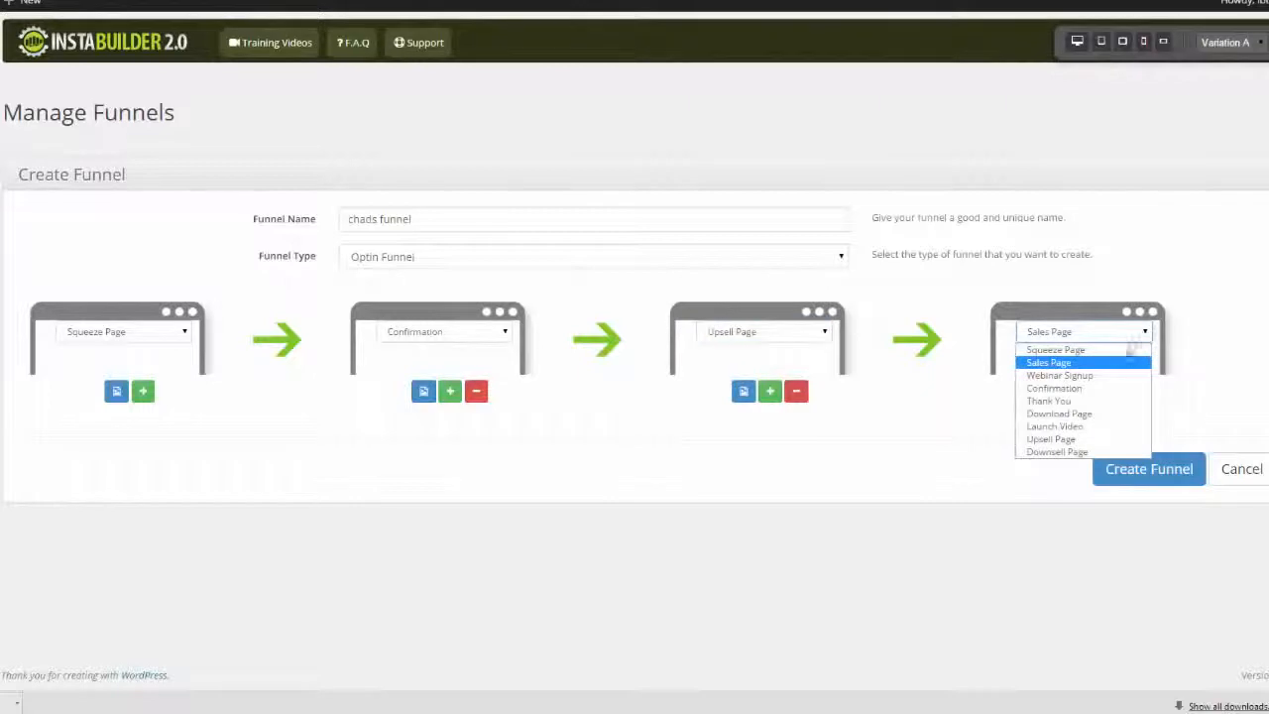
pyautogui.click(1096, 426)
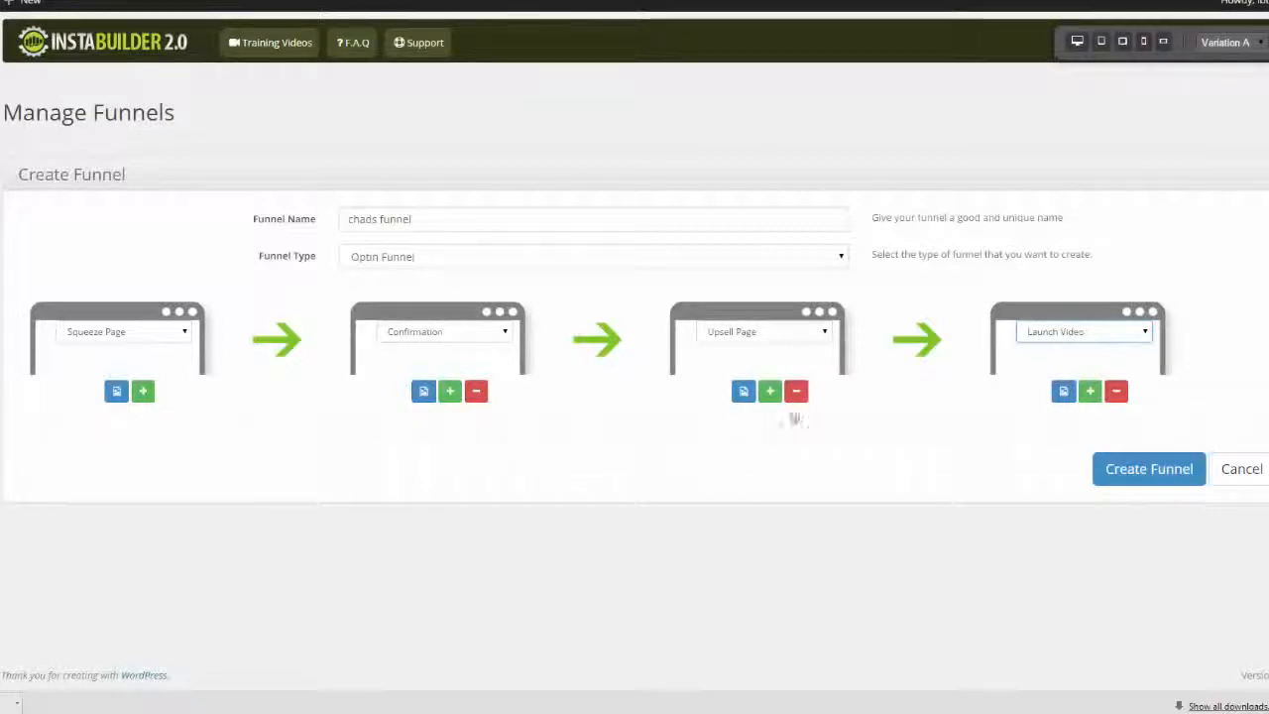
# Look through the Sales Page templates for the funnel's Upsell Page without choosing any, and create the funnel
pyautogui.click(747, 394)
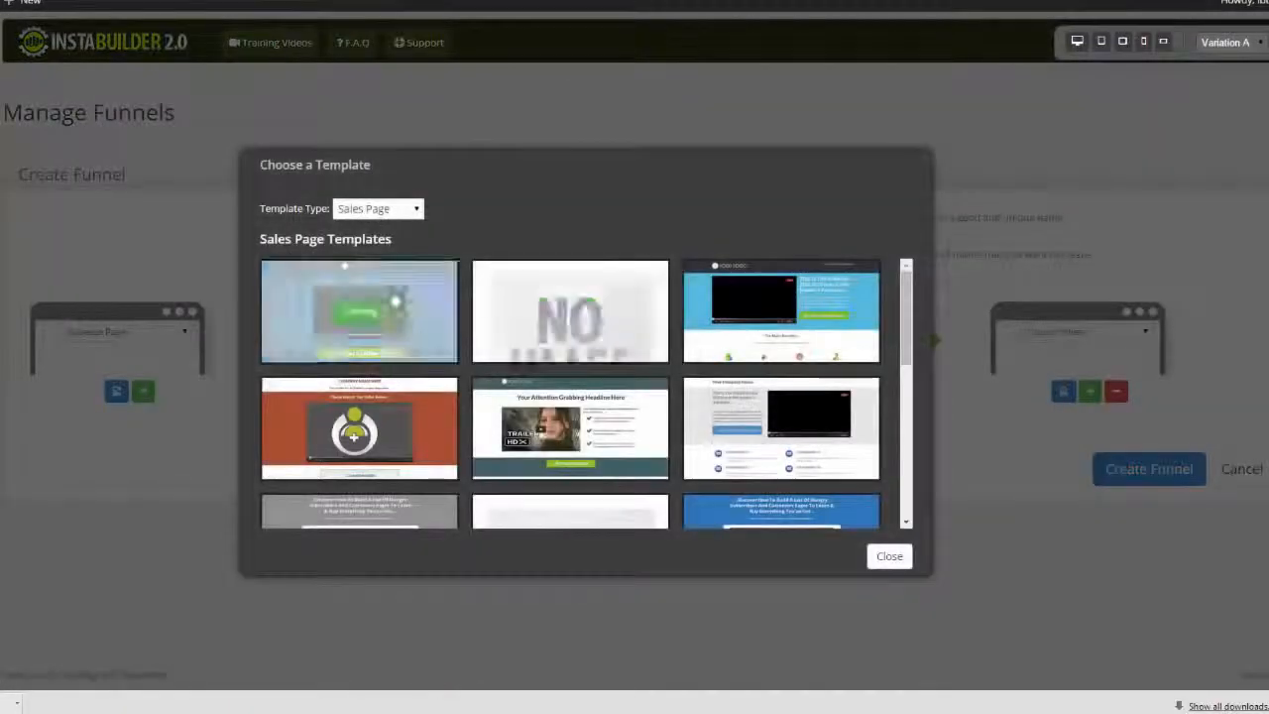
pyautogui.scroll(-5, 883, 466)
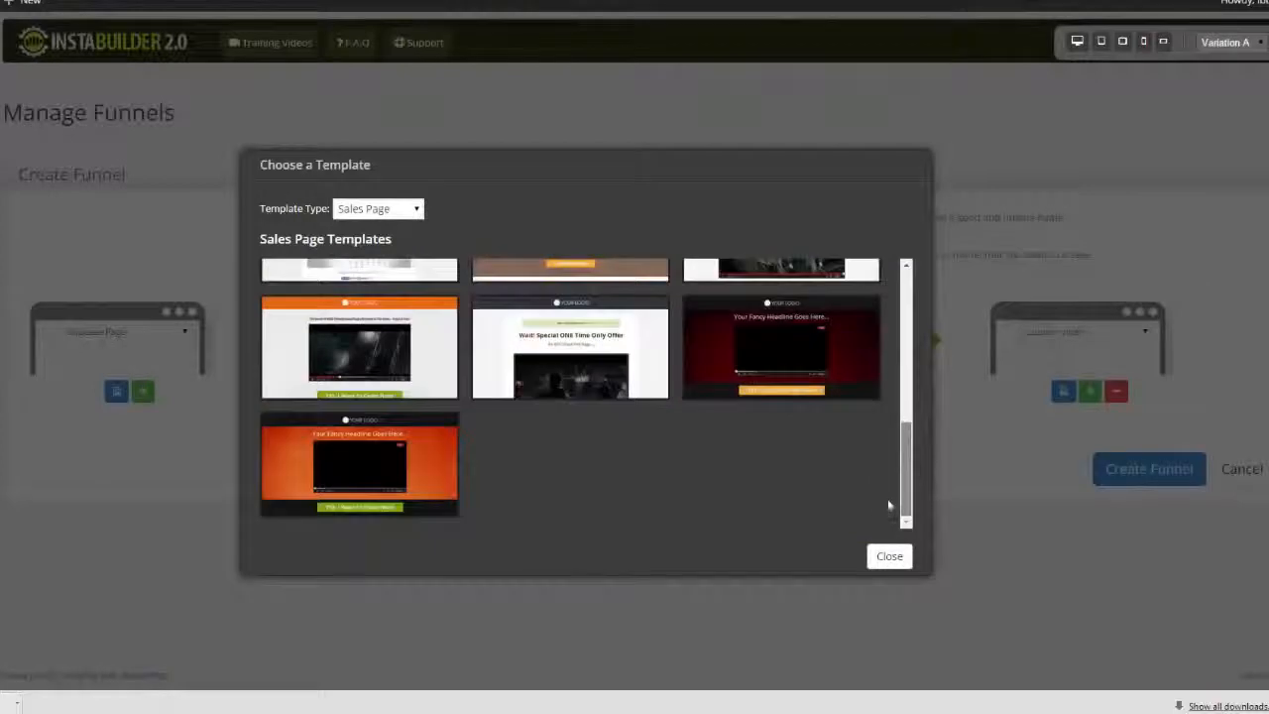
pyautogui.moveTo(890, 505)
pyautogui.mouseDown()
pyautogui.moveTo(890, 411)
pyautogui.moveTo(888, 487)
pyautogui.mouseUp()
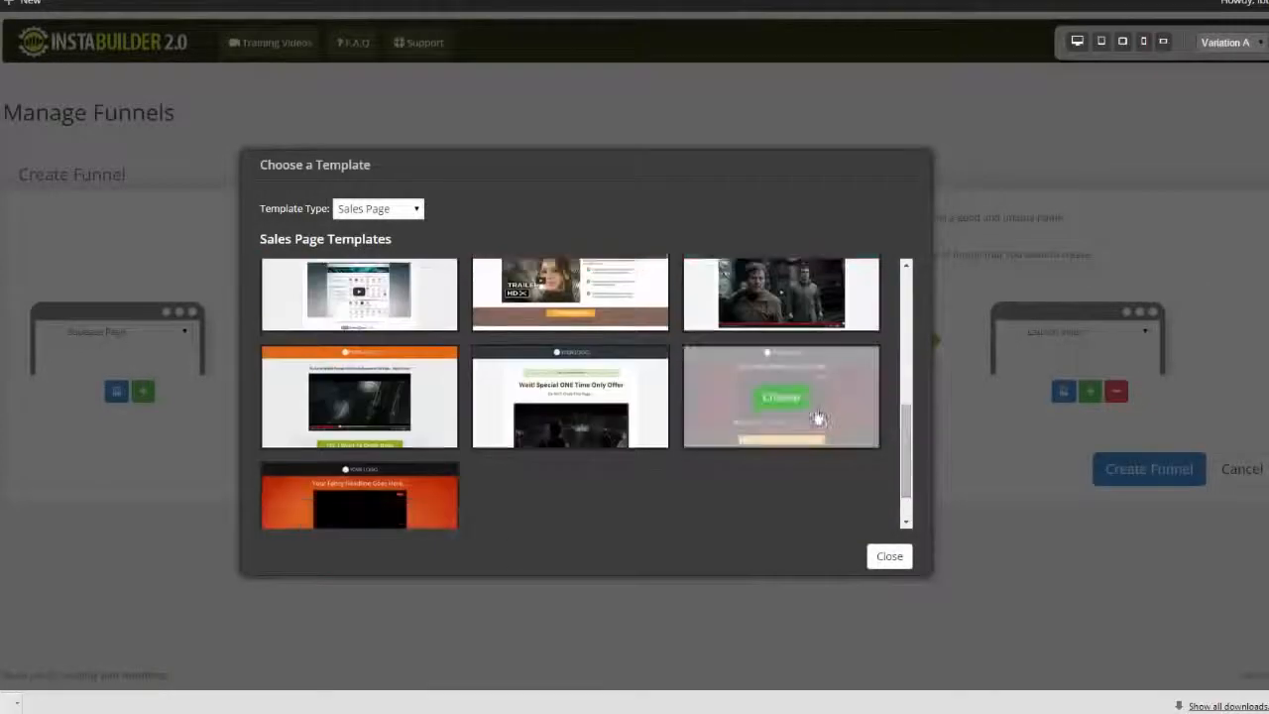
pyautogui.click(889, 556)
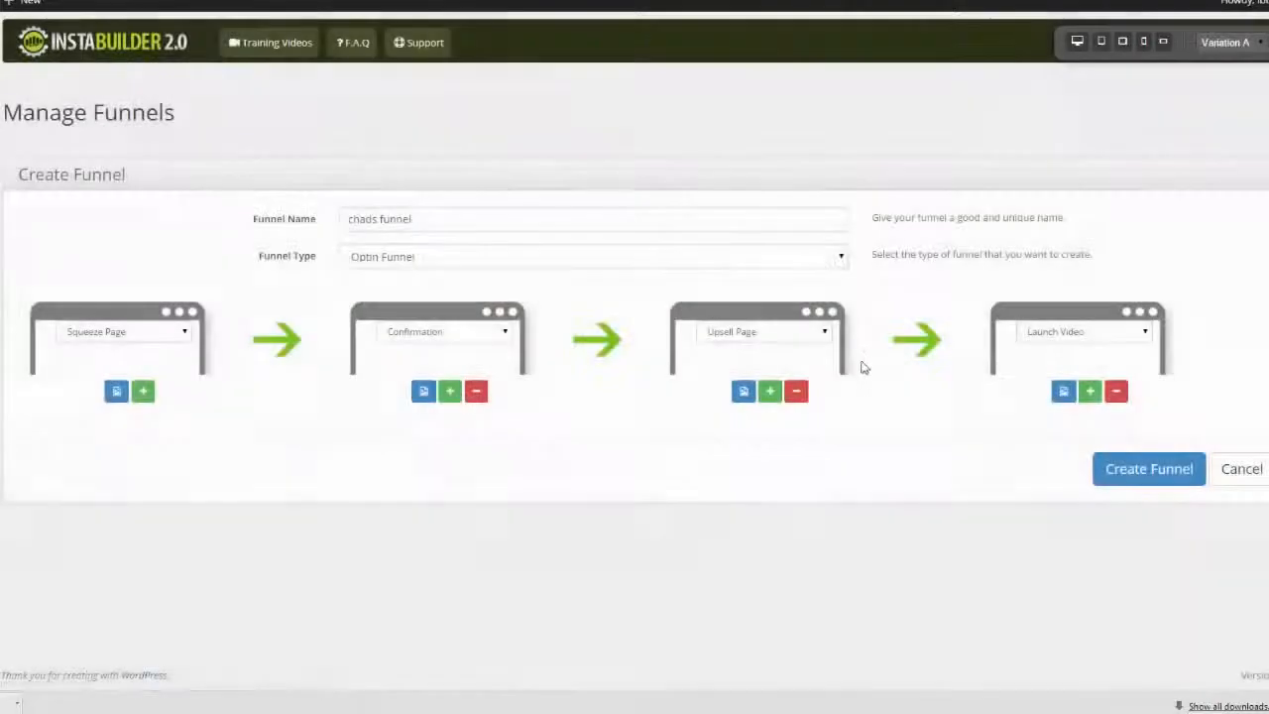
pyautogui.click(1160, 475)
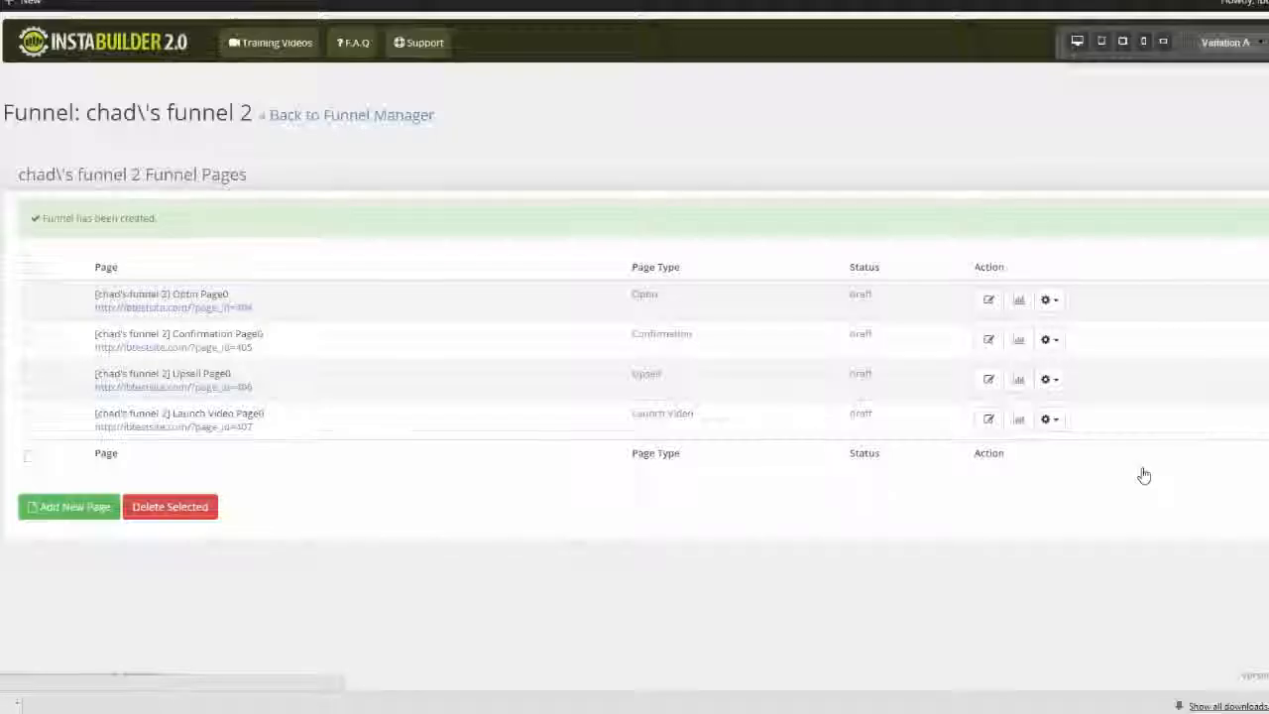